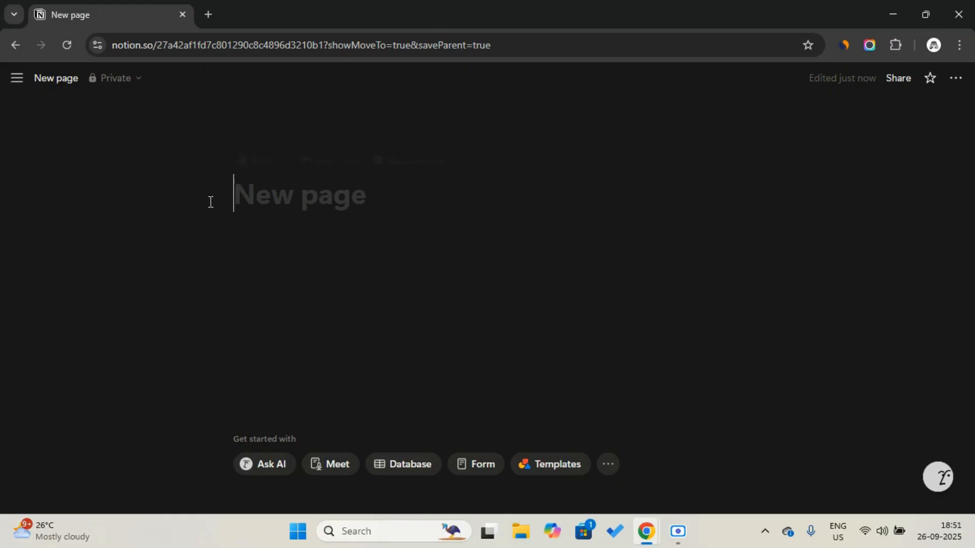
Step: Title the new blank page "Notes Dashboard"
{"action": "key", "text": "Caps_Lock"}
{"action": "type", "text": "N"}
{"action": "key", "text": "Caps_Lock"}
{"action": "type", "text": "otes Dh"}
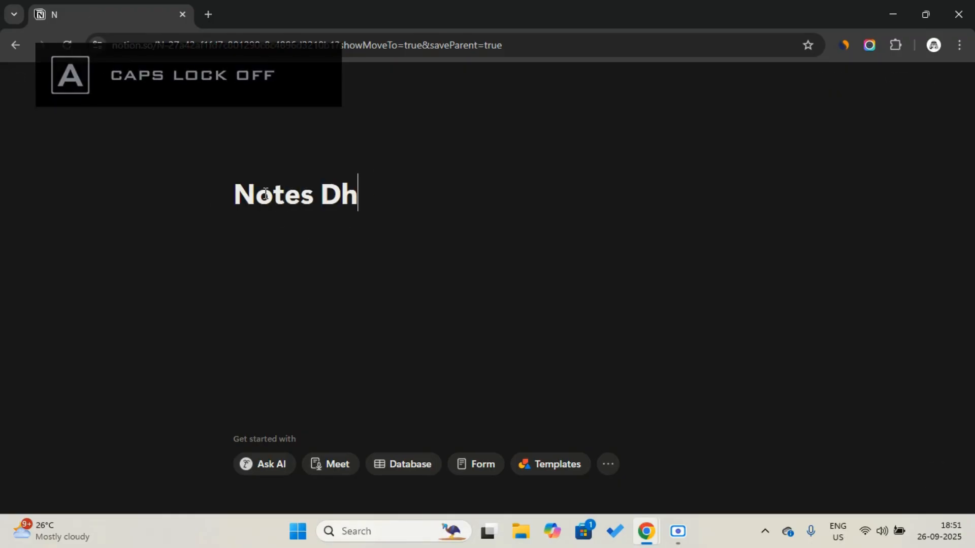
{"action": "key", "text": "BackSpace"}
{"action": "type", "text": "ashboard"}
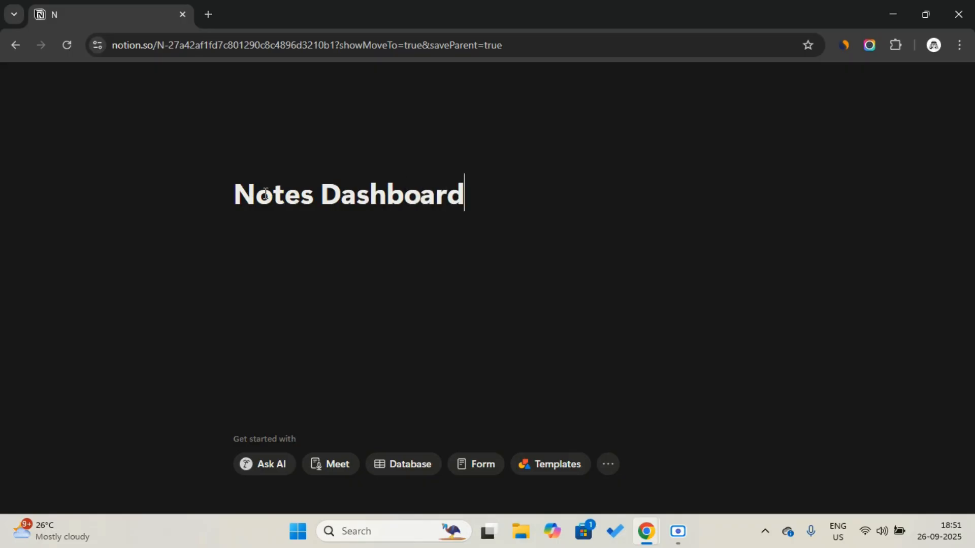
Step: Replace the suggested emoji with a blue open-book icon for the Notes Dashboard page
{"action": "left_click", "coordinate": [257, 163]}
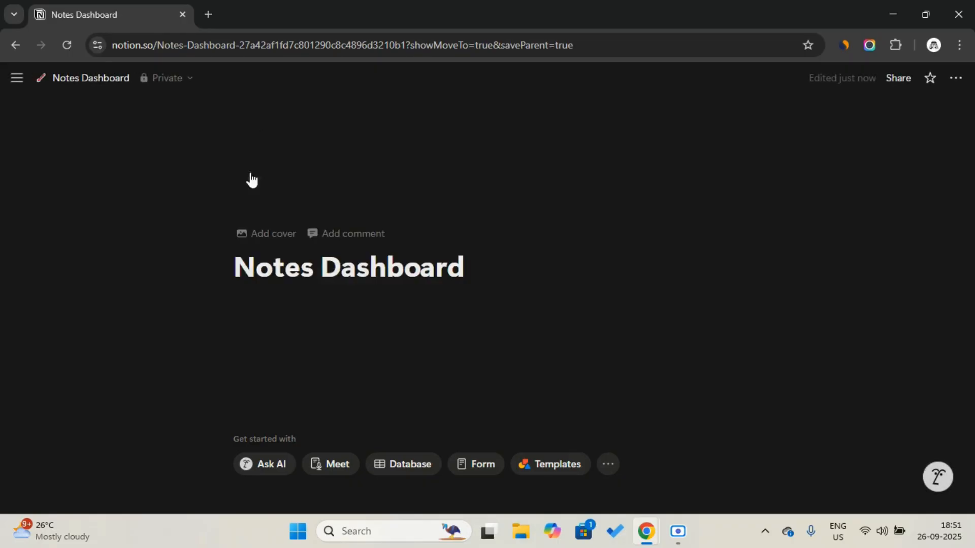
{"action": "left_click", "coordinate": [174, 235]}
{"action": "left_click", "coordinate": [346, 319]}
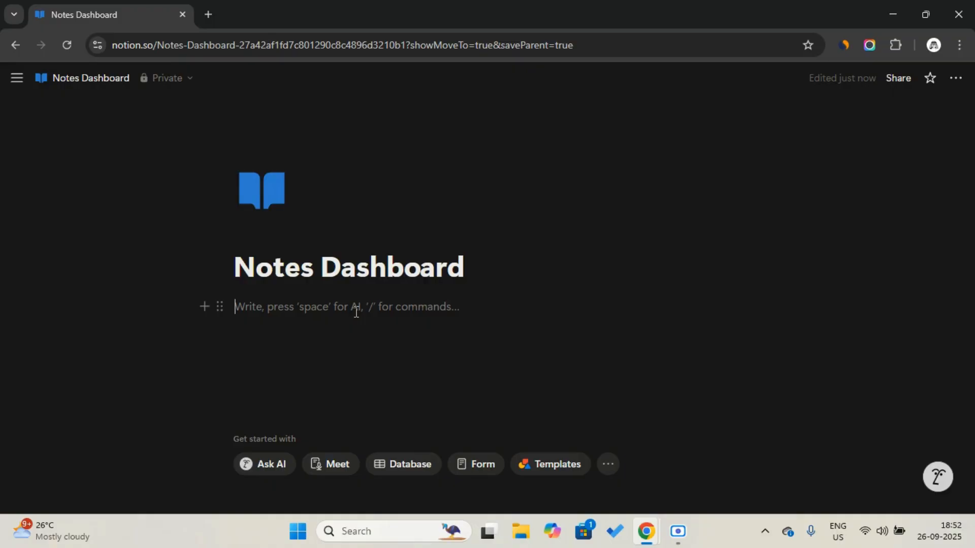
Step: Insert a new sub-page in the body of the Notes Dashboard page
{"action": "type", "text": "/"}
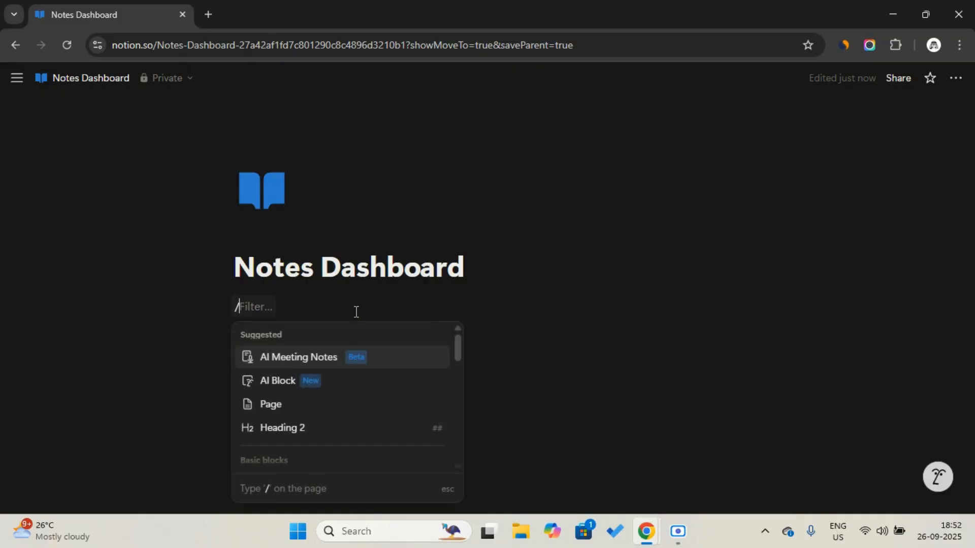
{"action": "type", "text": "page"}
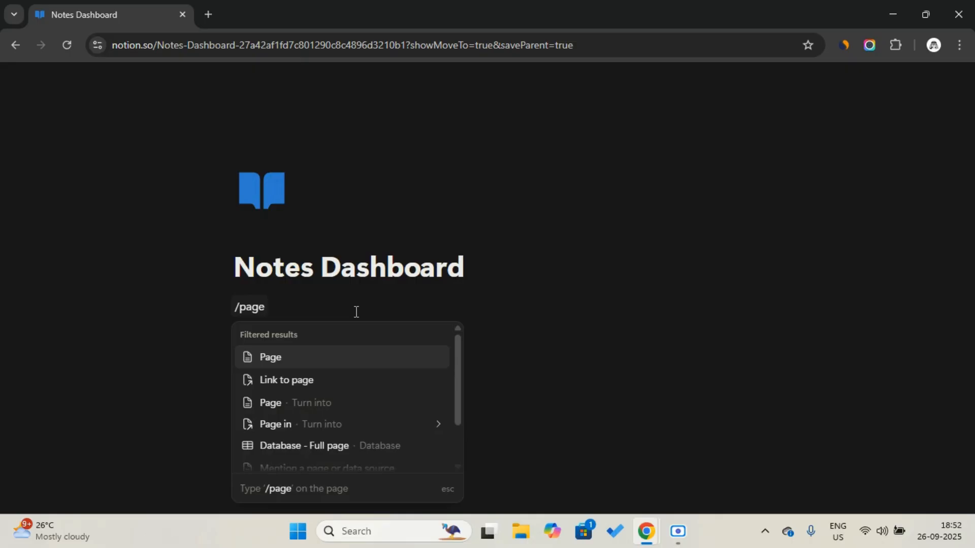
{"action": "left_click", "coordinate": [339, 362]}
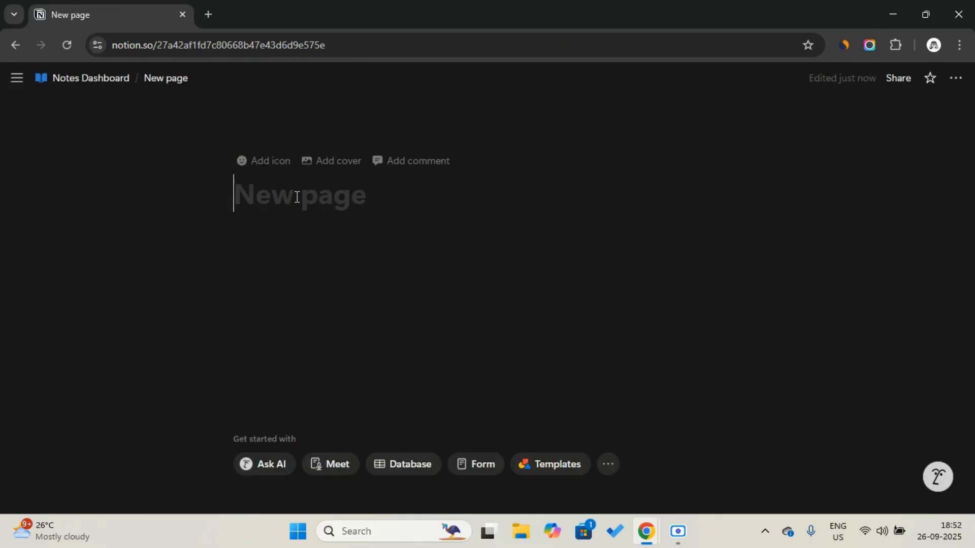
Step: Title the new sub-page "Meeting"
{"action": "key", "text": "Caps_Lock"}
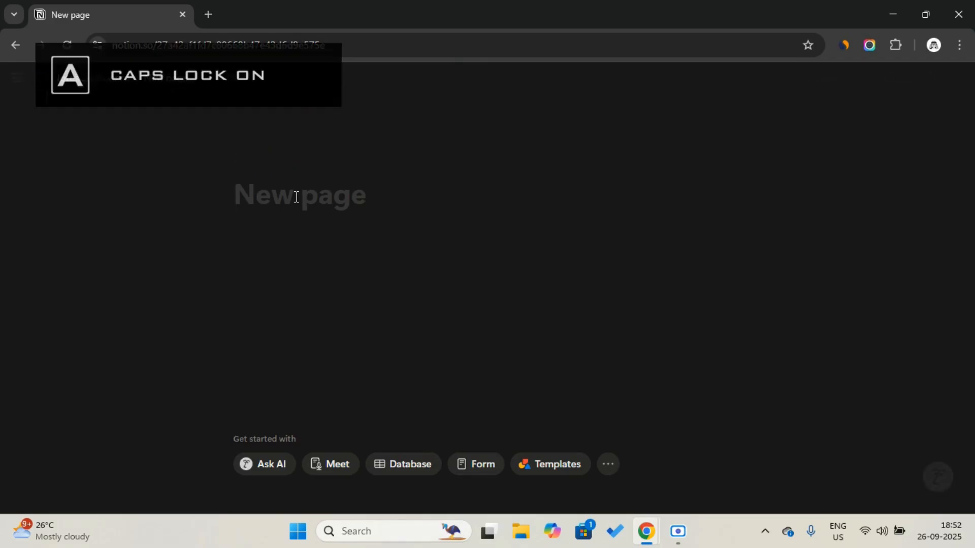
{"action": "type", "text": "M"}
{"action": "key", "text": "Caps_Lock"}
{"action": "type", "text": "eeting"}
{"action": "key", "text": "Caps_Lock"}
{"action": "type", "text": "N"}
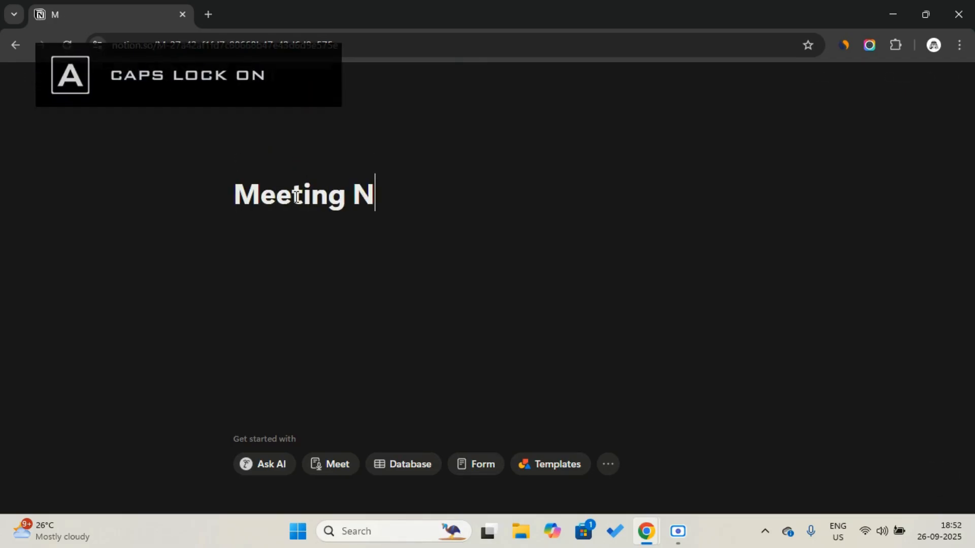
{"action": "key", "text": "Caps_Lock"}
{"action": "key", "text": "BackSpace"}
{"action": "key", "text": "BackSpace"}
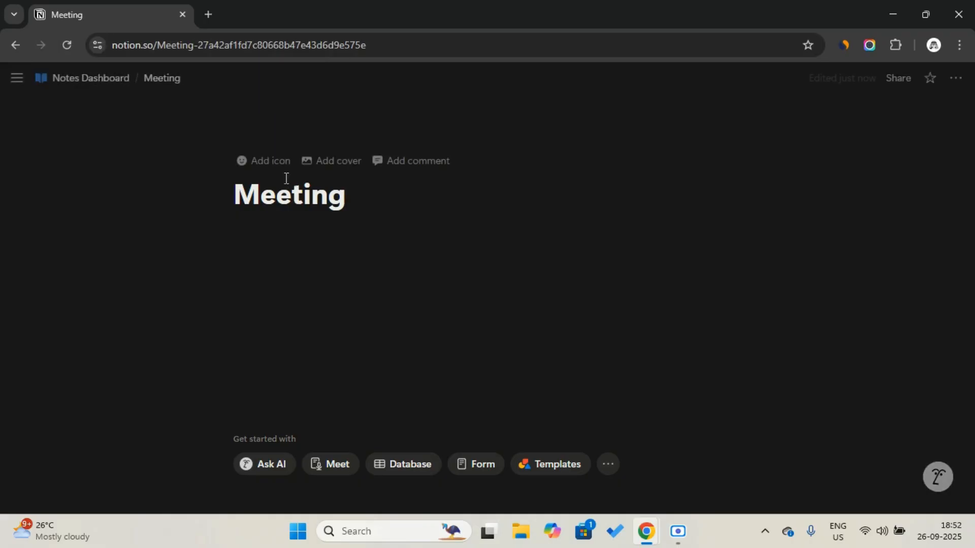
Step: Give the Meeting page the blue icon of a group of three people
{"action": "left_click", "coordinate": [274, 161]}
{"action": "left_click", "coordinate": [272, 163]}
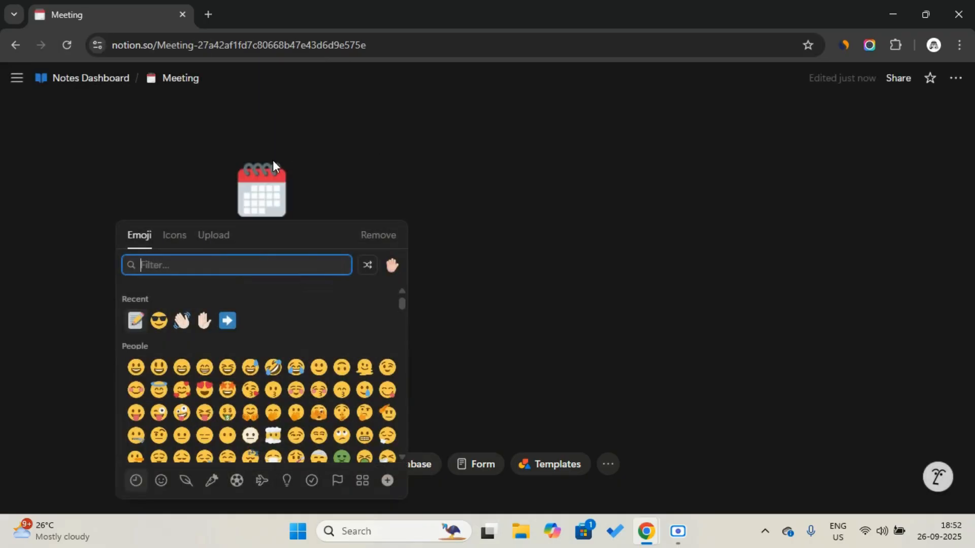
{"action": "left_click", "coordinate": [178, 241]}
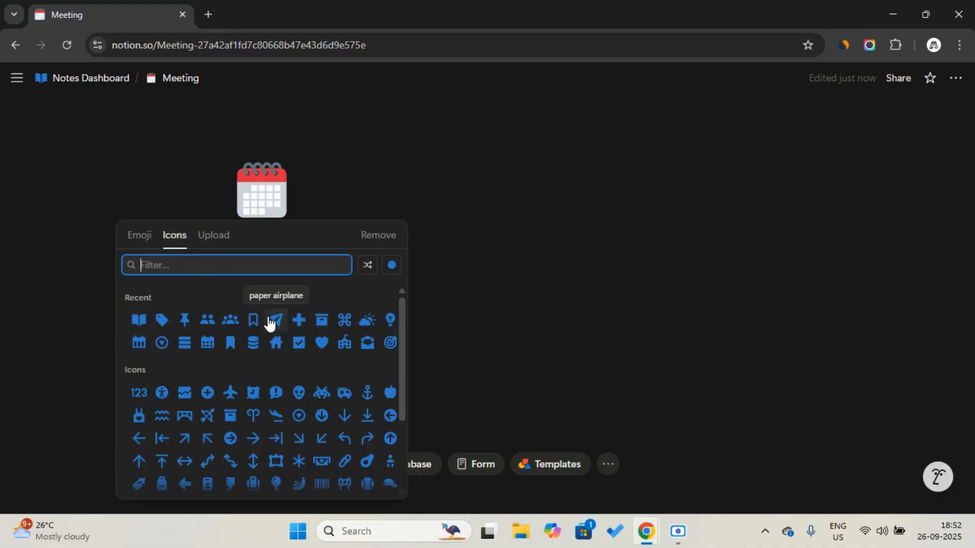
{"action": "left_click", "coordinate": [227, 323]}
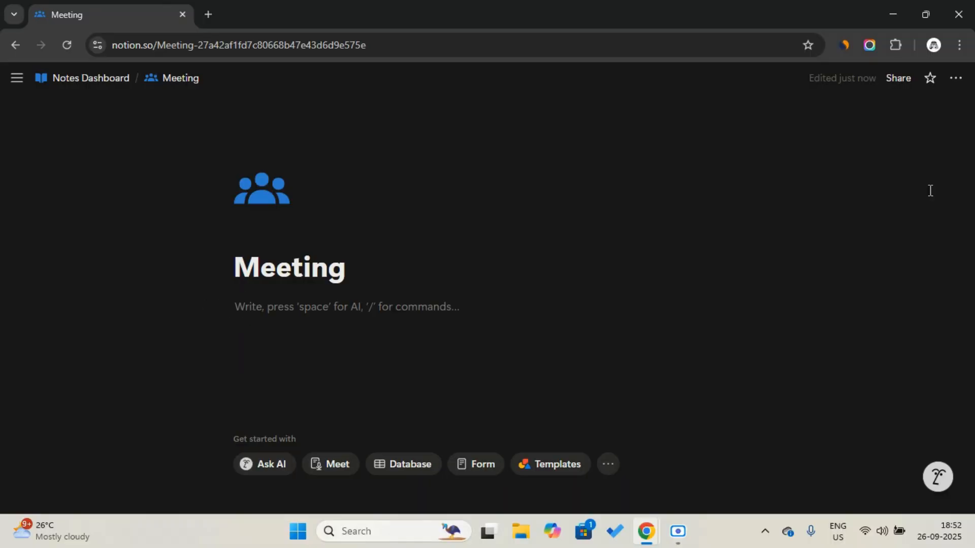
Step: Turn on full width for the Meeting page
{"action": "left_click", "coordinate": [955, 78]}
{"action": "left_click", "coordinate": [936, 299]}
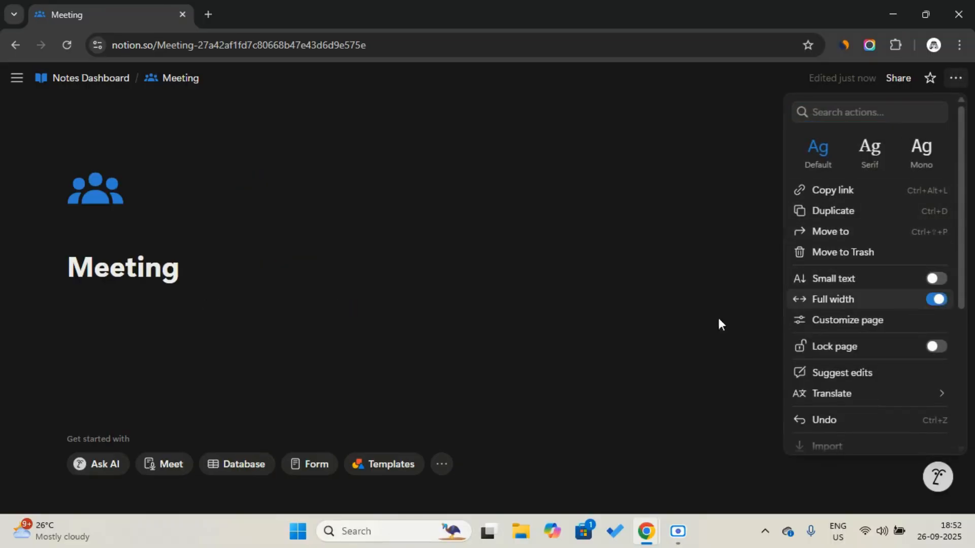
{"action": "left_click", "coordinate": [510, 306]}
Step: Add a Heading 2 block reading "Monday Meeting" under the Meeting page title
{"action": "left_click", "coordinate": [509, 306]}
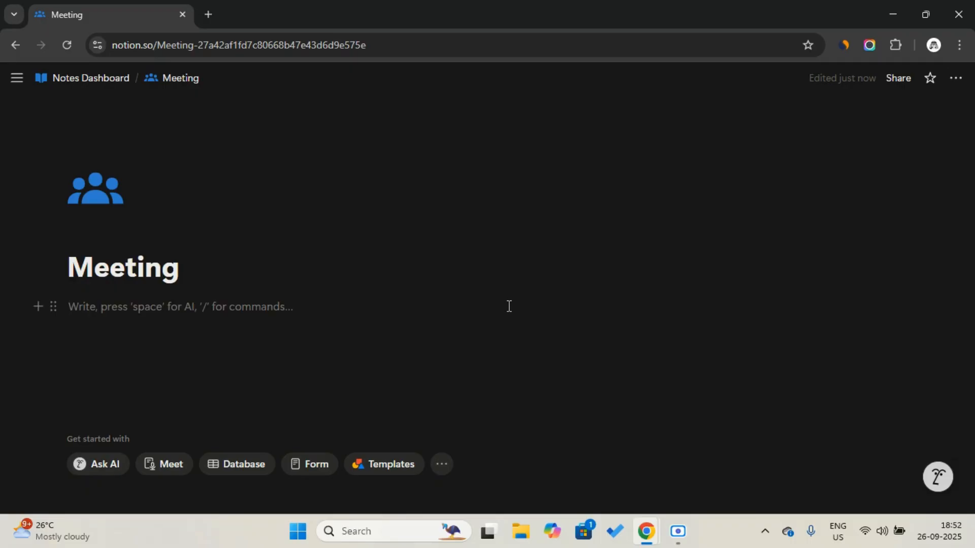
{"action": "type", "text": "/h2"}
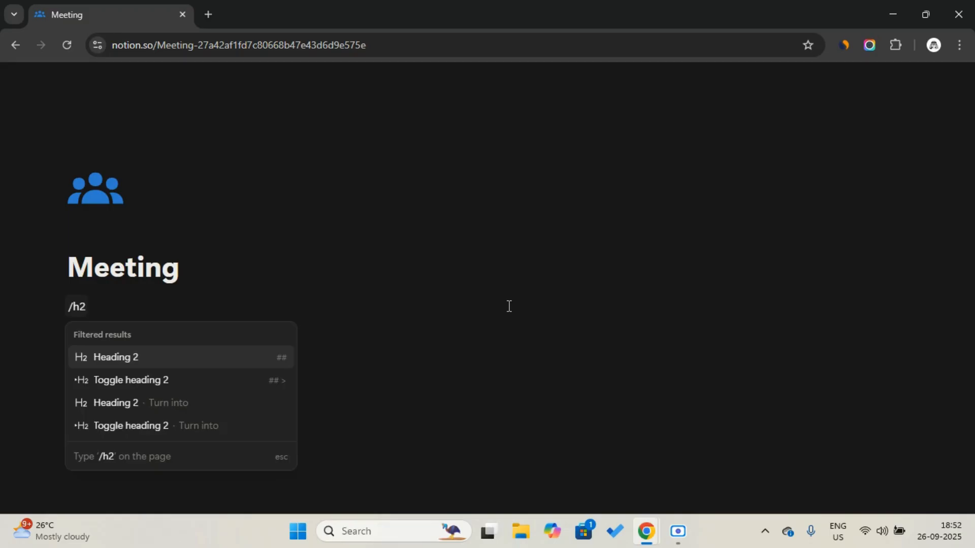
{"action": "key", "text": "Return"}
{"action": "key", "text": "Caps_Lock"}
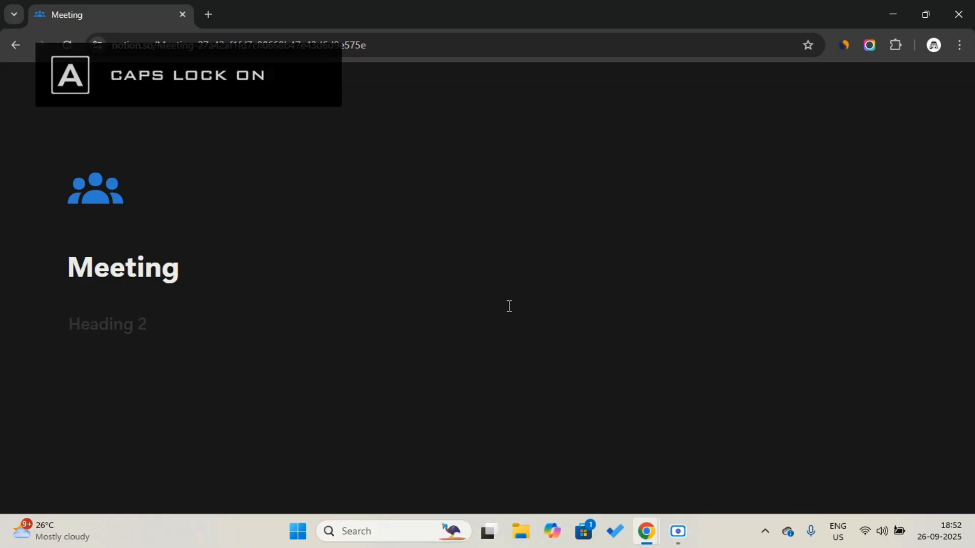
{"action": "type", "text": "M"}
{"action": "key", "text": "Caps_Lock"}
{"action": "type", "text": "onday Meeting"}
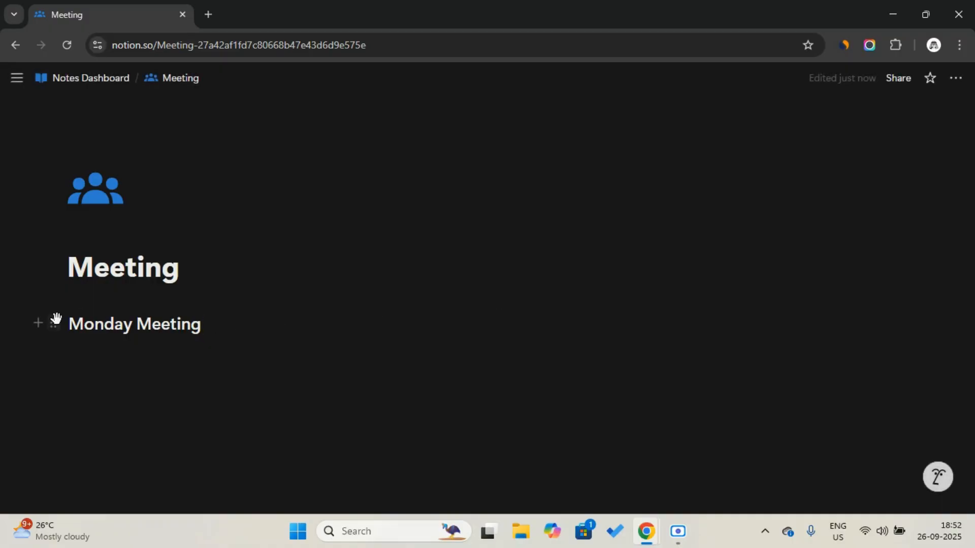
Step: Apply a blue background to the Monday Meeting heading
{"action": "left_click", "coordinate": [55, 319]}
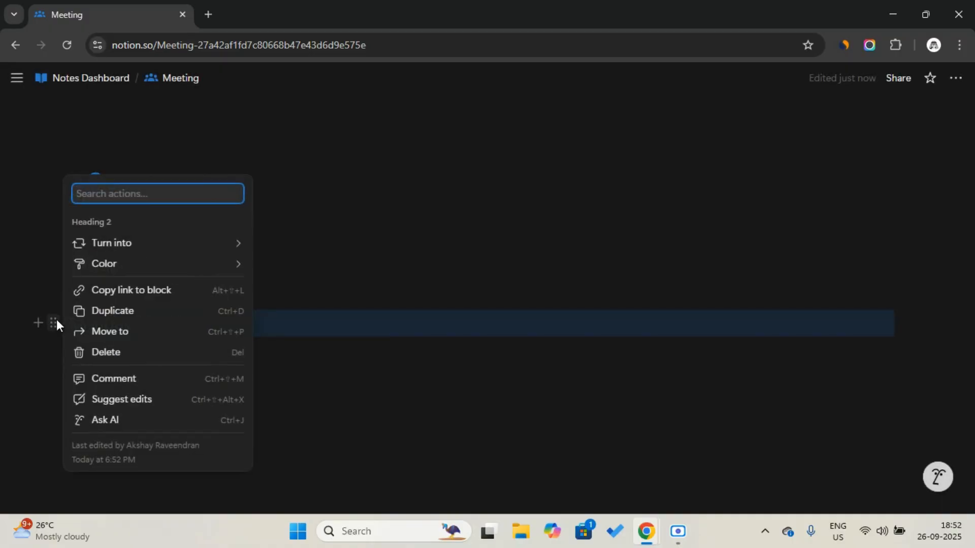
{"action": "mouse_move", "coordinate": [129, 274]}
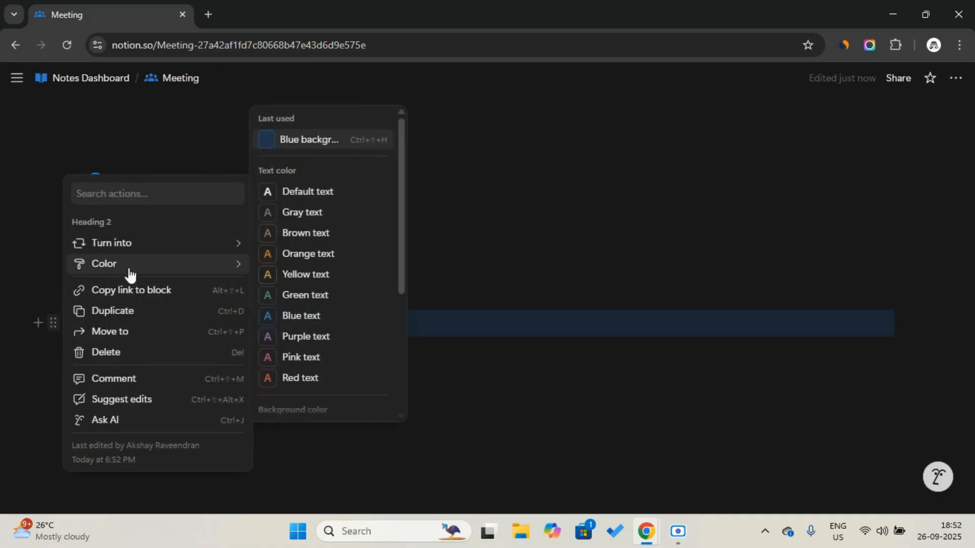
{"action": "left_click", "coordinate": [339, 142]}
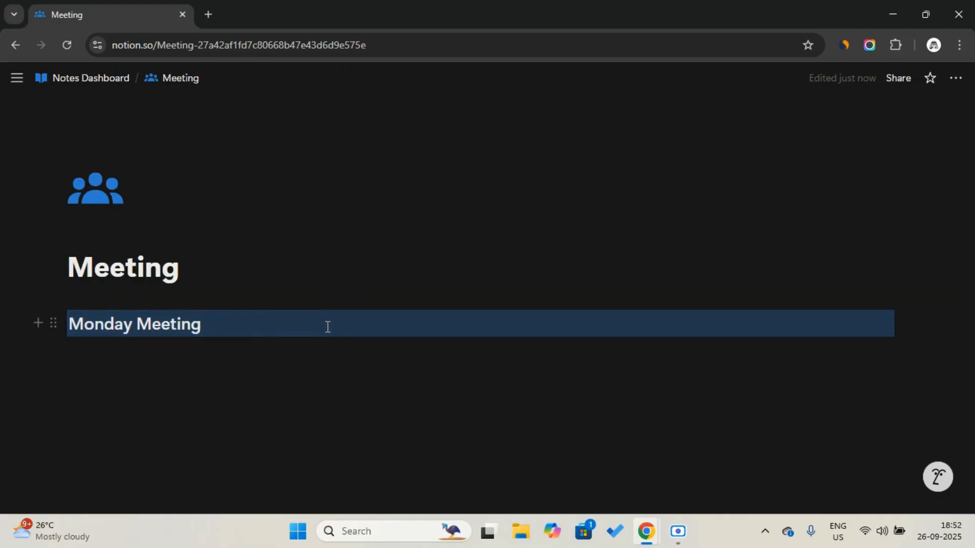
Step: Insert a divider below the Monday Meeting heading
{"action": "left_click", "coordinate": [327, 327]}
{"action": "type", "text": "/div"}
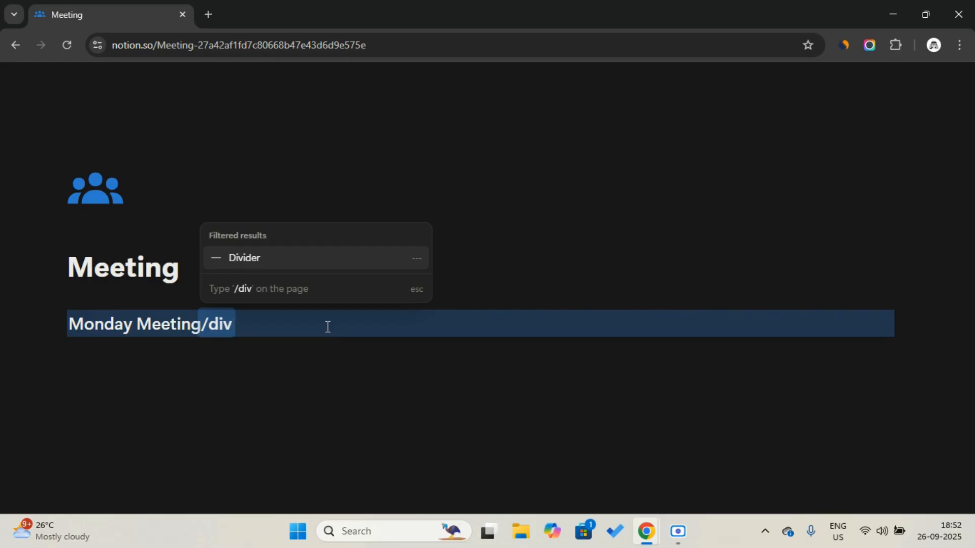
{"action": "key", "text": "Return"}
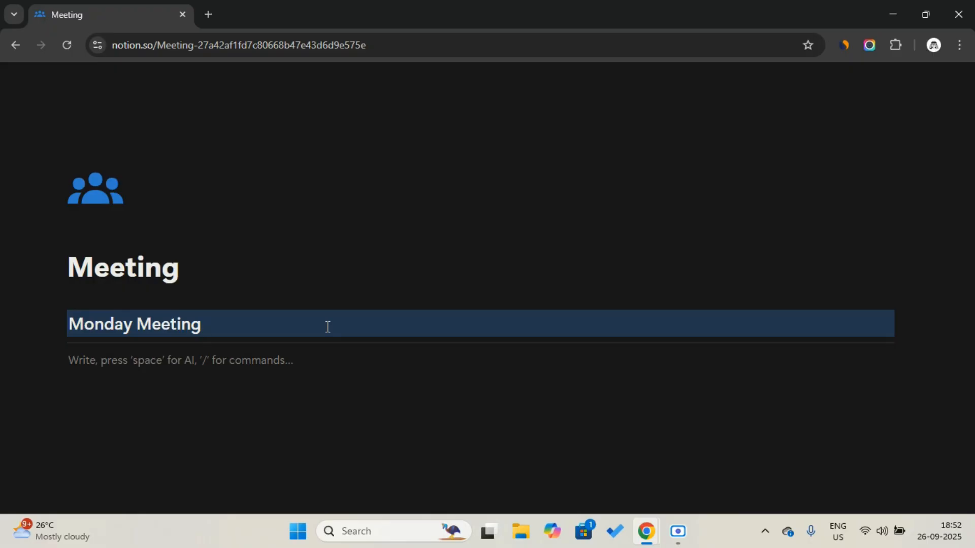
Step: Add a toggle list named "Important Things" below the divider
{"action": "type", "text": ">"}
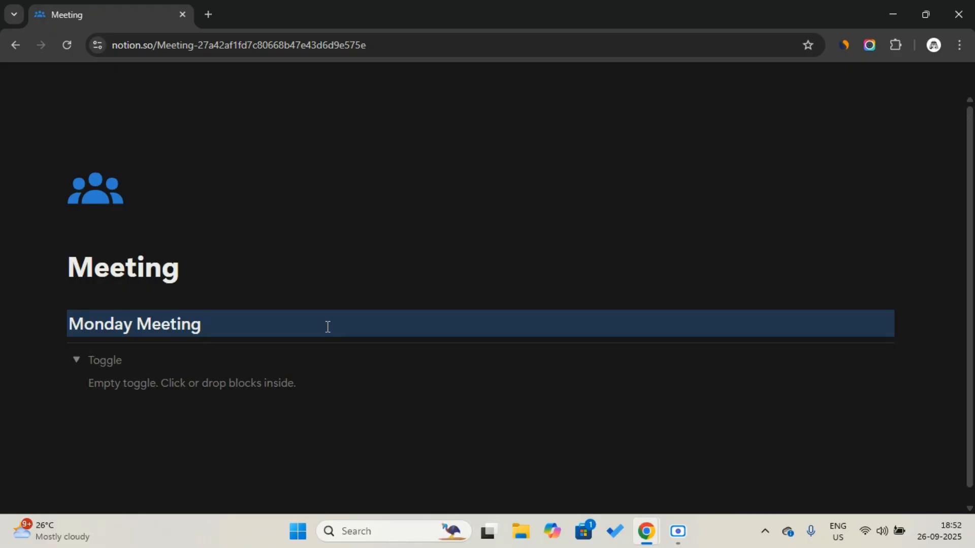
{"action": "key", "text": "Caps_Lock"}
{"action": "type", "text": "I"}
{"action": "key", "text": "Caps_Lock"}
{"action": "type", "text": "m"}
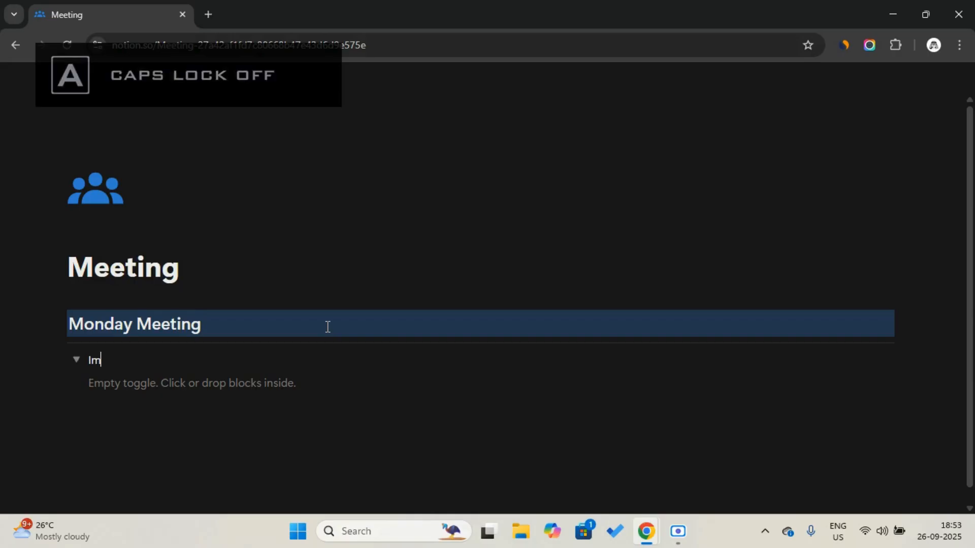
{"action": "type", "text": "portant"}
{"action": "key", "text": "Caps_Lock"}
{"action": "type", "text": "T"}
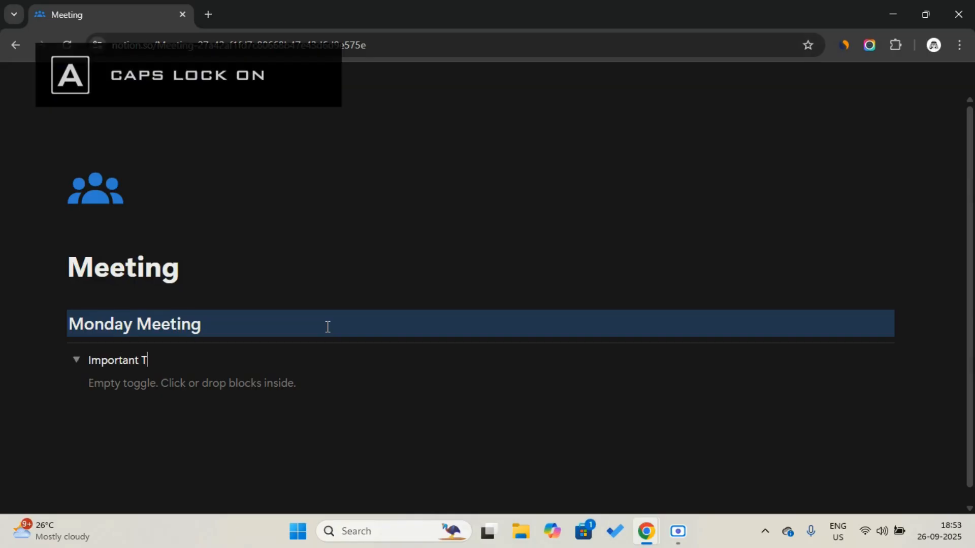
{"action": "key", "text": "Caps_Lock"}
{"action": "type", "text": "hings"}
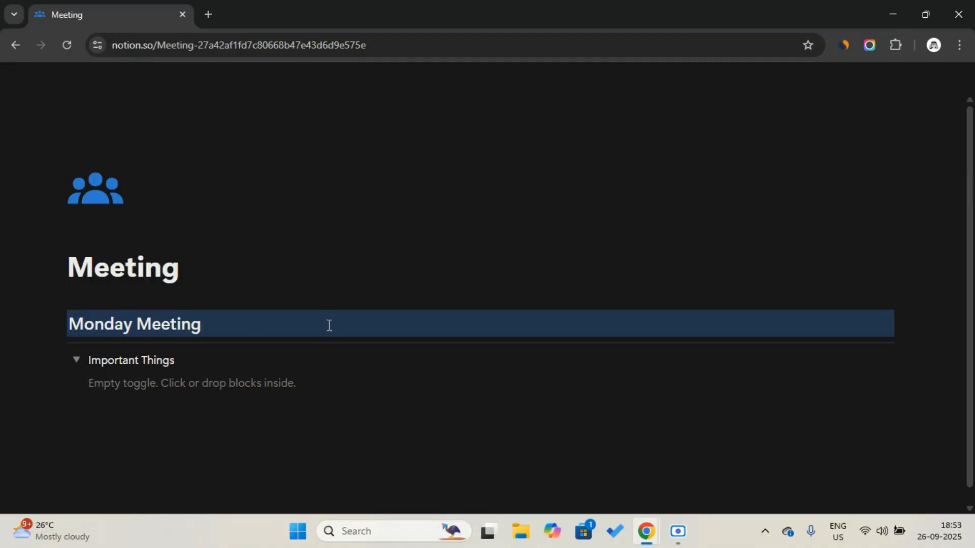
Step: Start an empty bulleted list item inside the Important Things toggle
{"action": "left_click", "coordinate": [77, 361]}
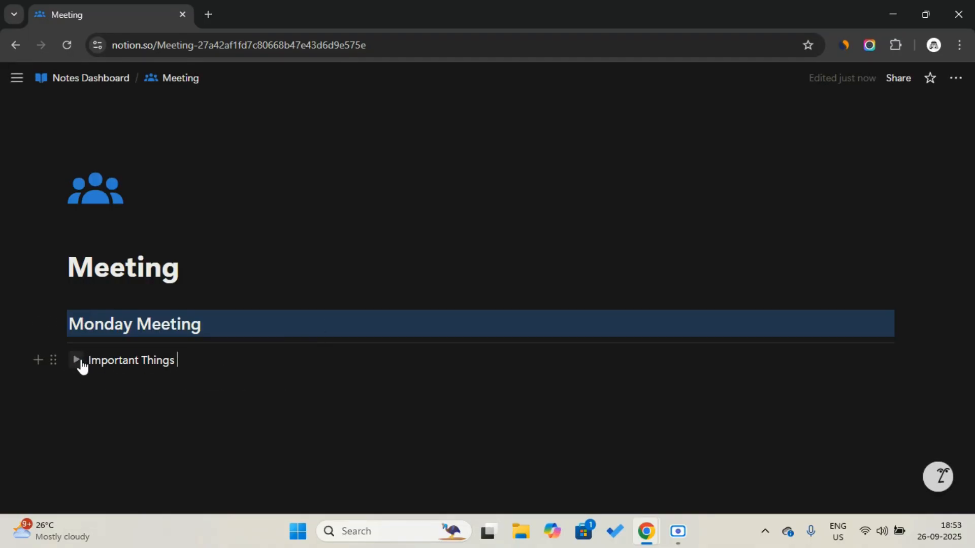
{"action": "left_click", "coordinate": [77, 360]}
{"action": "left_click", "coordinate": [142, 383]}
{"action": "type", "text": "-"}
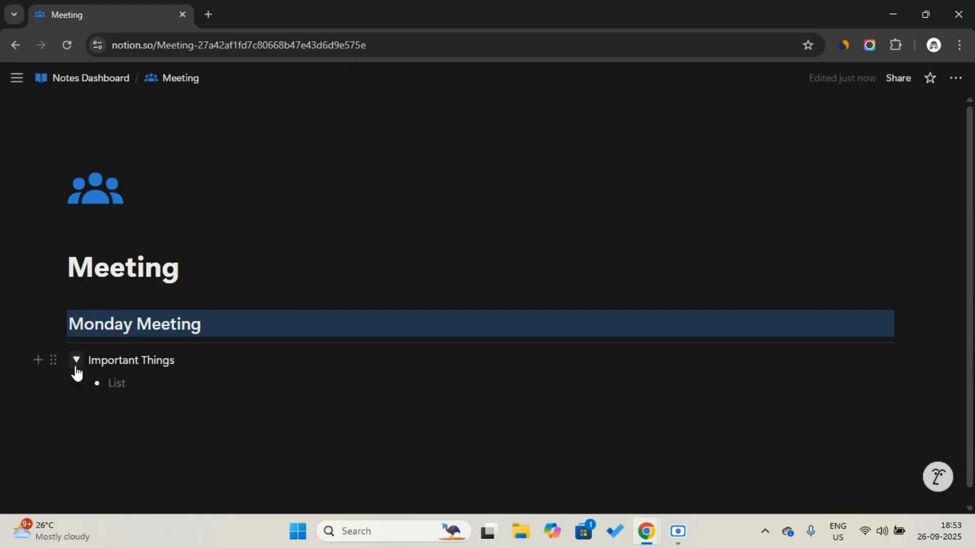
Step: Collapse the Important Things toggle and start an empty bulleted list item below it
{"action": "left_click", "coordinate": [77, 360]}
{"action": "left_click", "coordinate": [166, 387]}
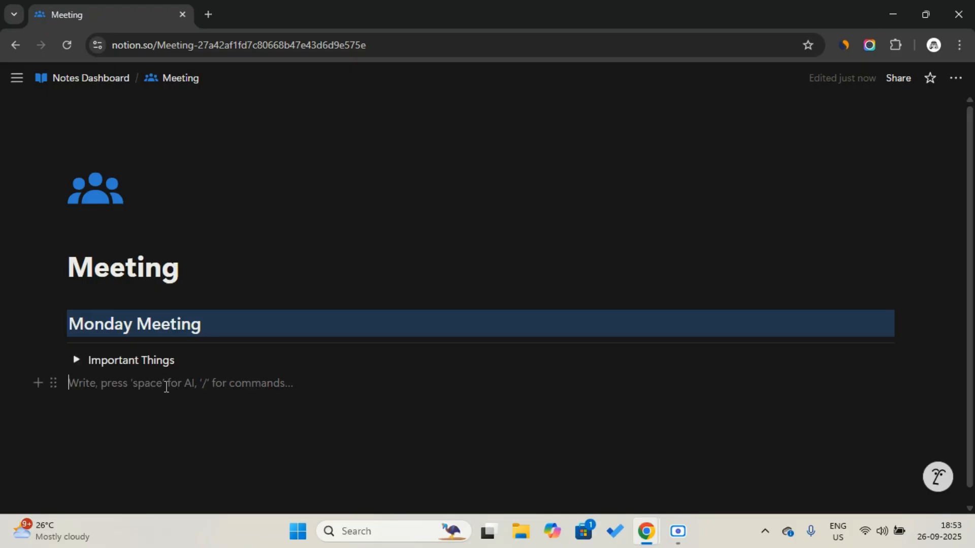
{"action": "type", "text": "-"}
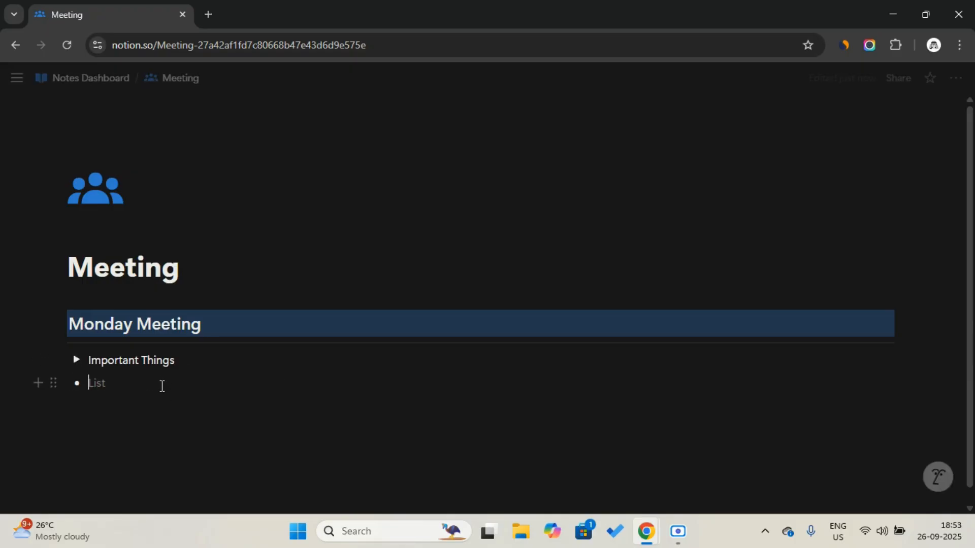
Step: Set the parent Notes Dashboard page to full width and reopen its Meeting sub-page
{"action": "left_click", "coordinate": [120, 81]}
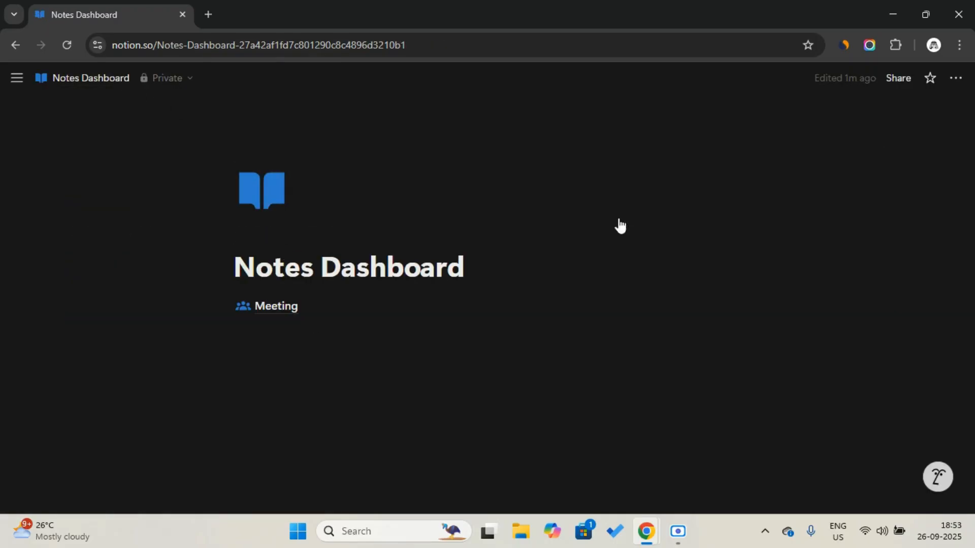
{"action": "left_click", "coordinate": [955, 78]}
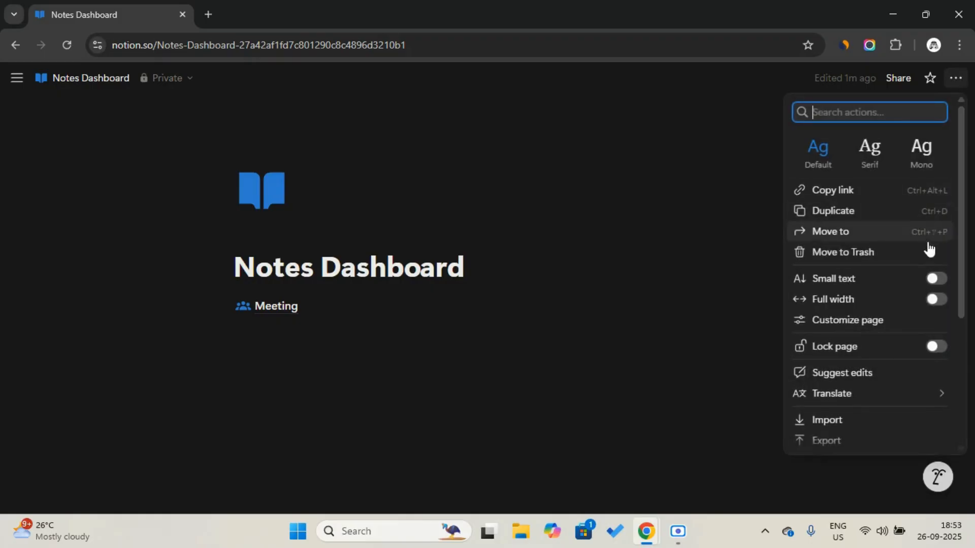
{"action": "left_click", "coordinate": [935, 301]}
{"action": "left_click", "coordinate": [275, 329]}
{"action": "left_click", "coordinate": [275, 329]}
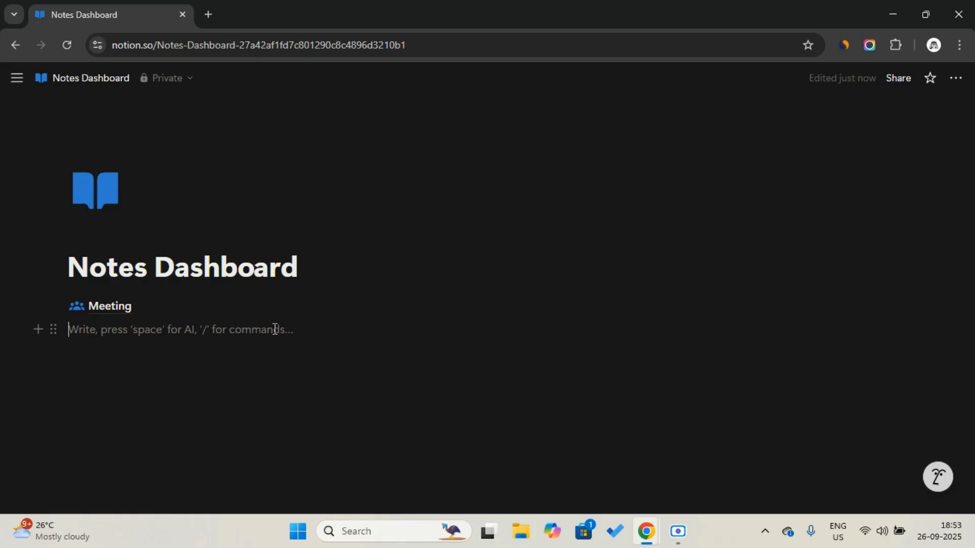
{"action": "left_click", "coordinate": [283, 311]}
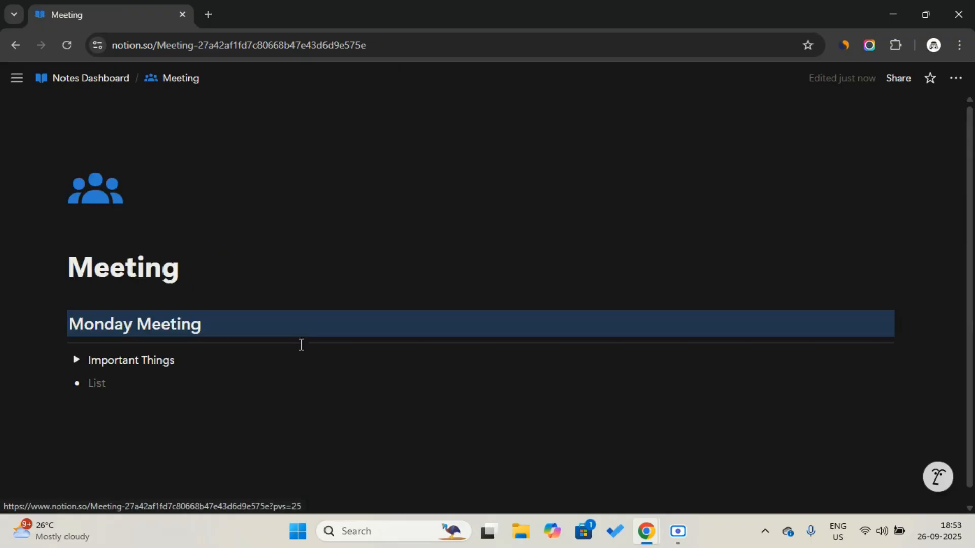
Step: Add an empty image block below the bulleted list item on the Meeting page, without choosing an image
{"action": "left_click", "coordinate": [287, 426]}
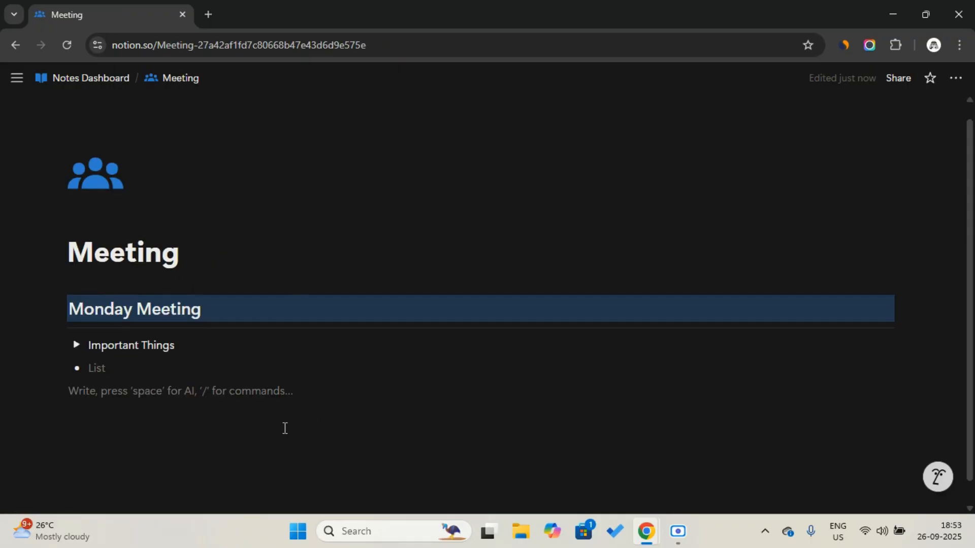
{"action": "type", "text": "/img"}
{"action": "key", "text": "Return"}
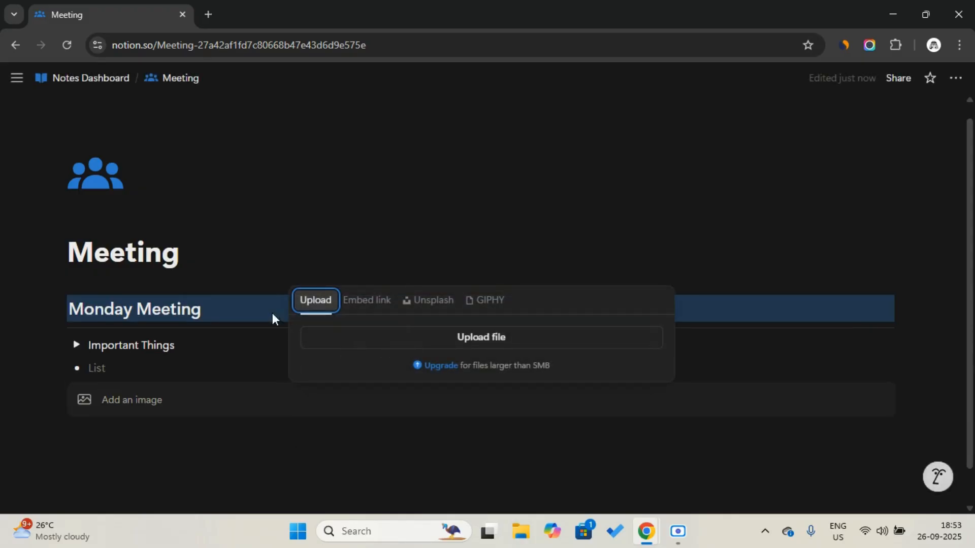
{"action": "left_click", "coordinate": [256, 289]}
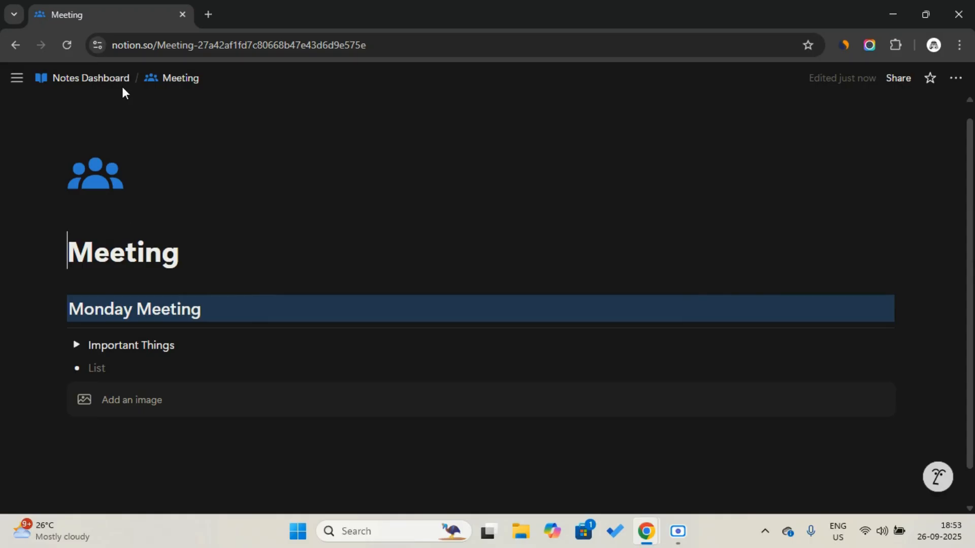
Step: Add an empty file block below the image block, without choosing a file
{"action": "left_click", "coordinate": [213, 449]}
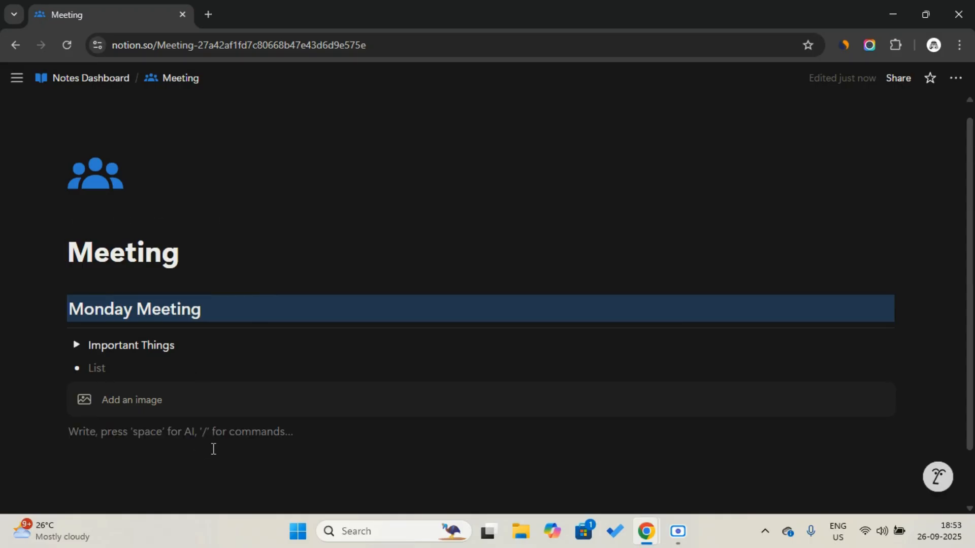
{"action": "type", "text": "/fil"}
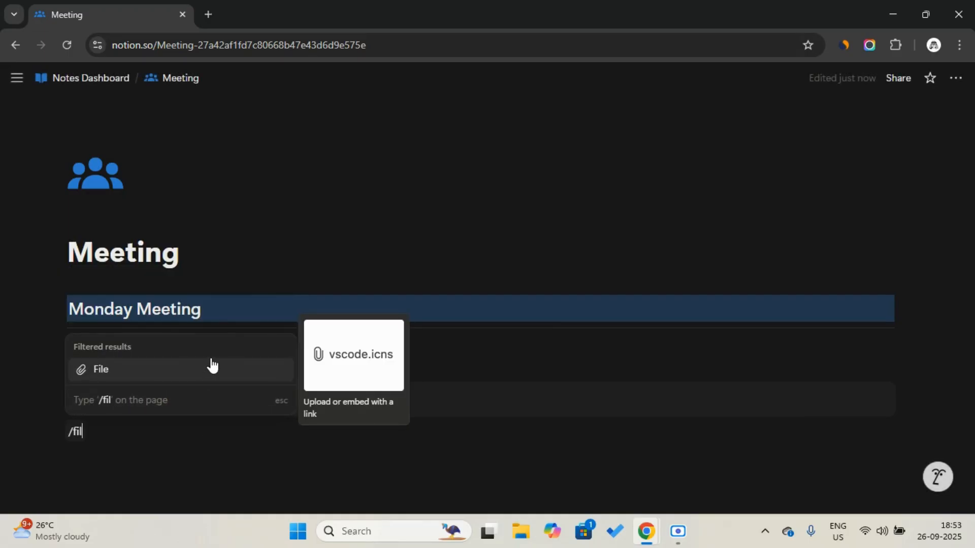
{"action": "left_click", "coordinate": [211, 368]}
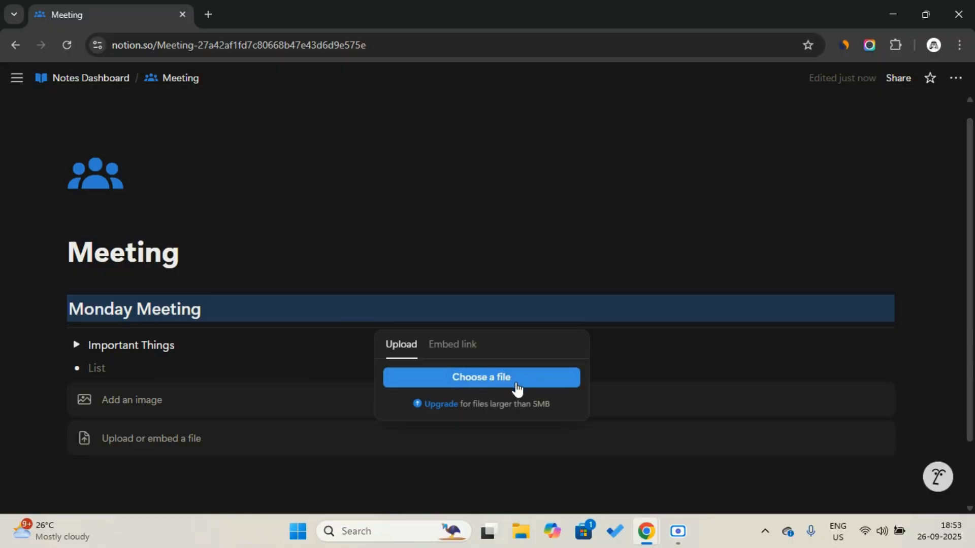
{"action": "left_click", "coordinate": [327, 299]}
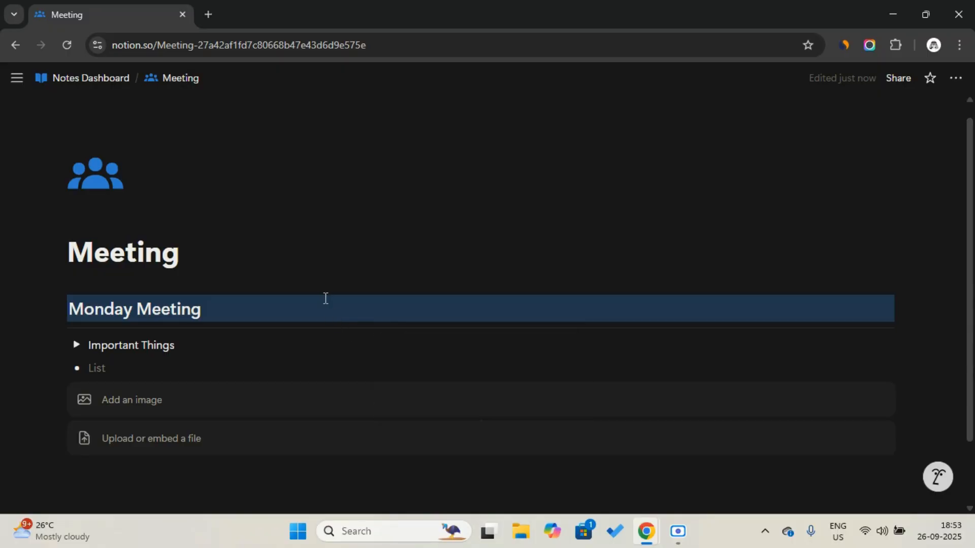
Step: Return to the Notes Dashboard page and add the Heading 2 "All in one notes" below the Meeting sub-page, leaving a blank line between
{"action": "left_click", "coordinate": [117, 81]}
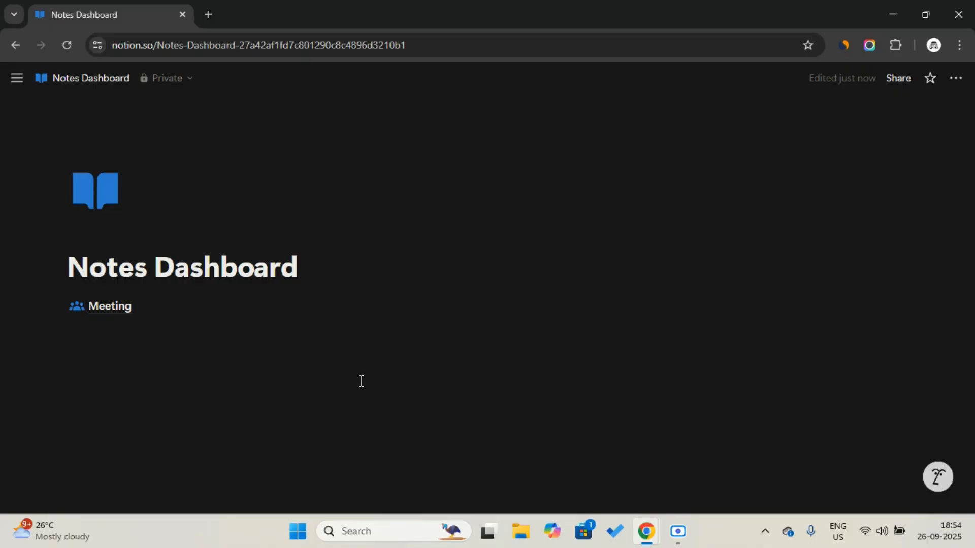
{"action": "left_click", "coordinate": [361, 381]}
{"action": "key", "text": "Return"}
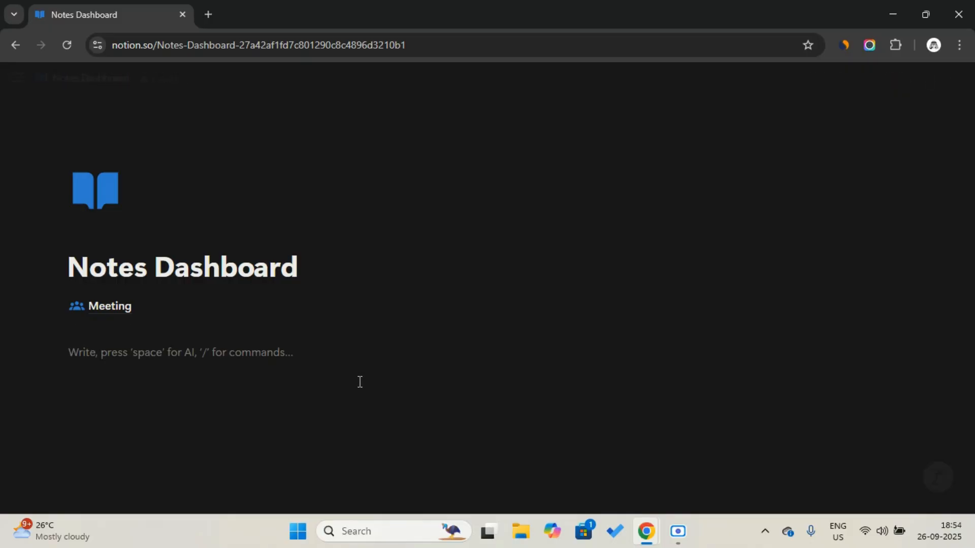
{"action": "type", "text": "/h2"}
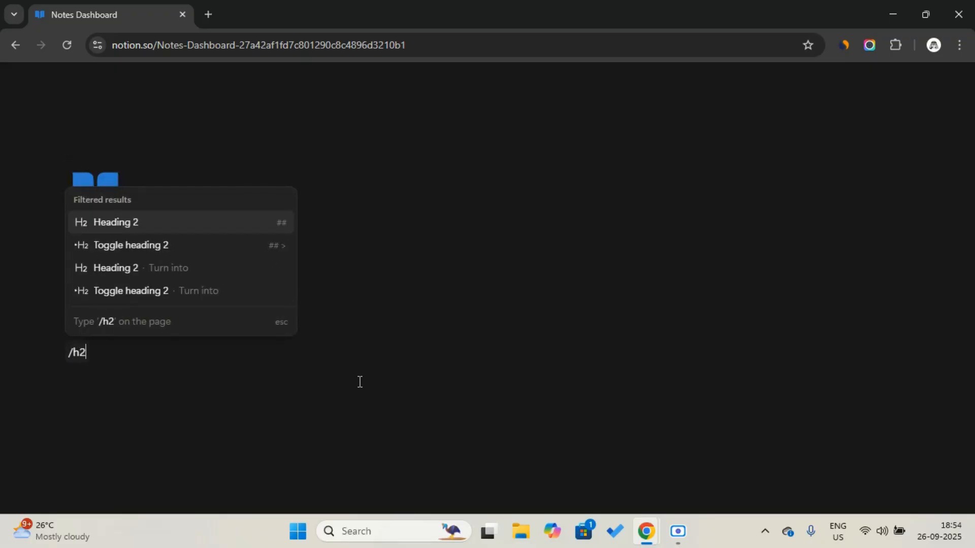
{"action": "key", "text": "Return"}
{"action": "key", "text": "Caps_Lock"}
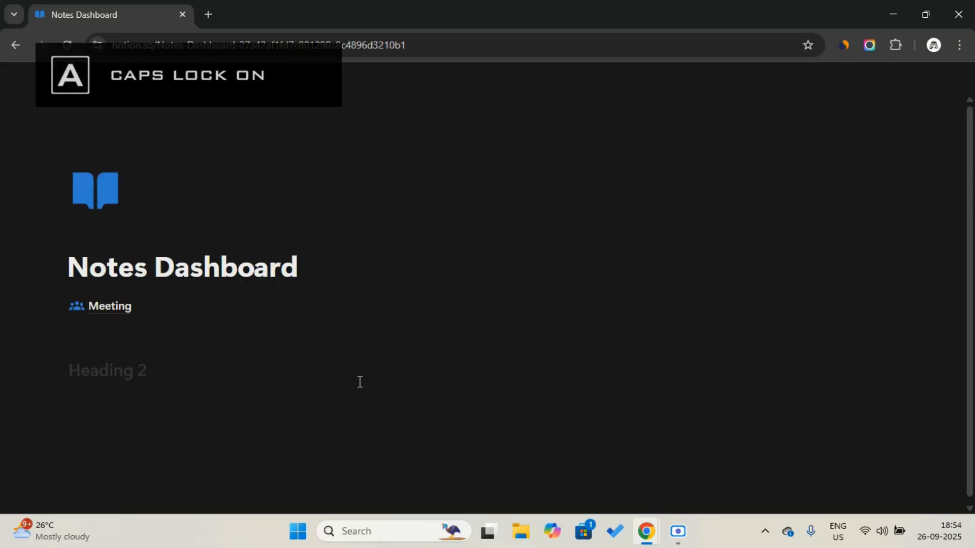
{"action": "type", "text": "N"}
{"action": "key", "text": "Caps_Lock"}
{"action": "type", "text": "otes"}
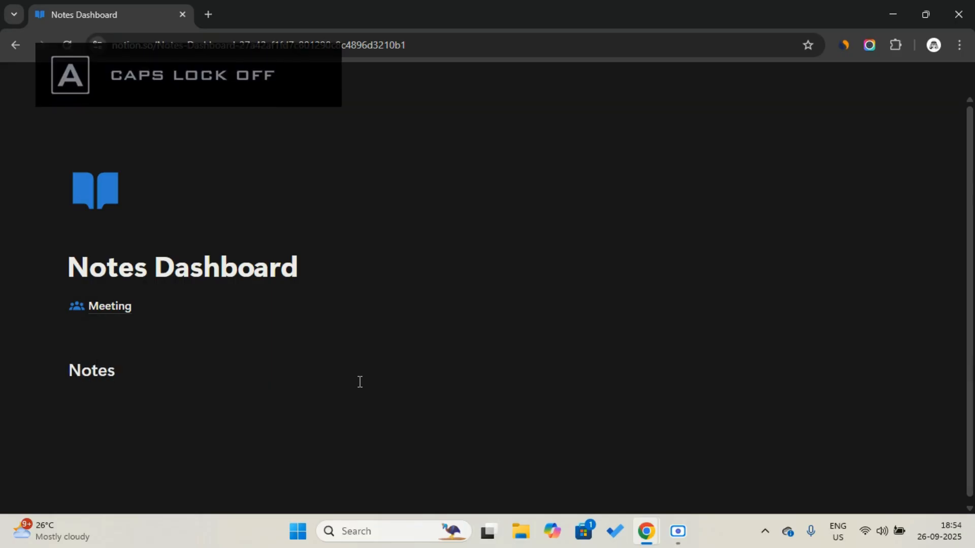
{"action": "key", "text": "ctrl+BackSpace"}
{"action": "type", "text": "All in one notes"}
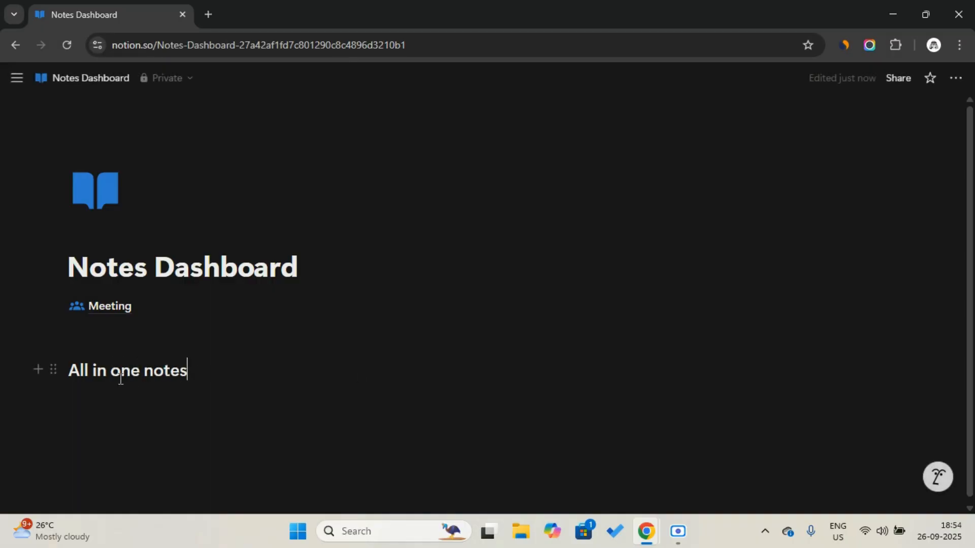
Step: Give the "All in one notes" heading a blue background and insert a divider below it
{"action": "left_click", "coordinate": [54, 367]}
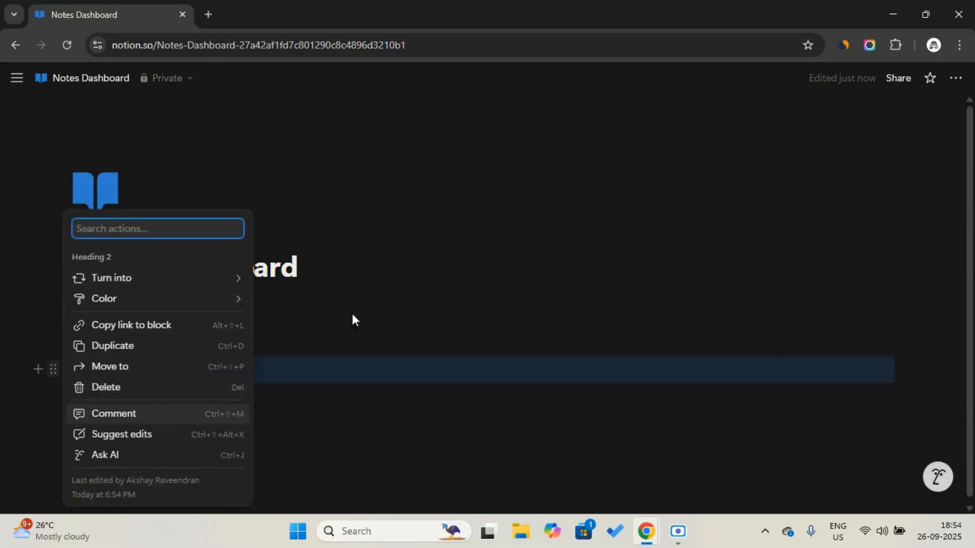
{"action": "mouse_move", "coordinate": [215, 309]}
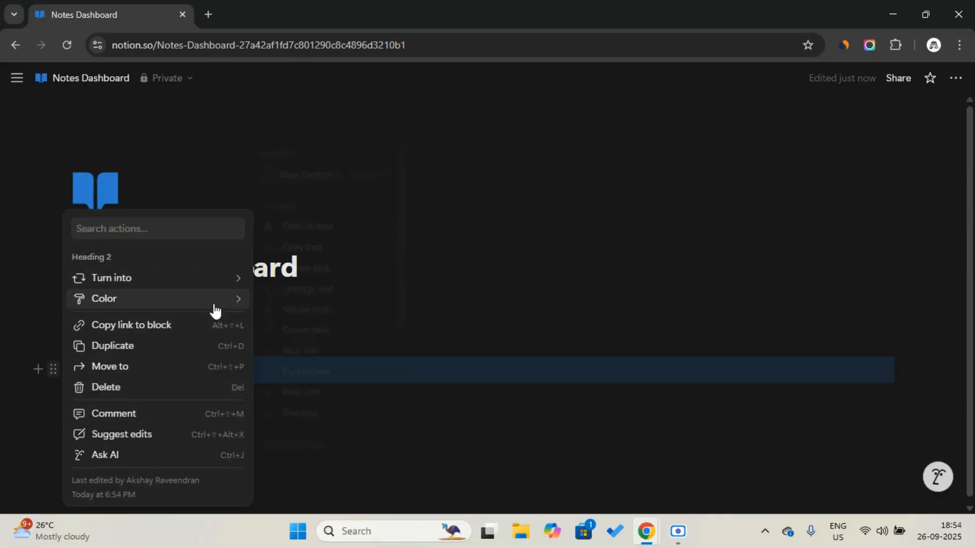
{"action": "left_click", "coordinate": [316, 174]}
{"action": "type", "text": "/div"}
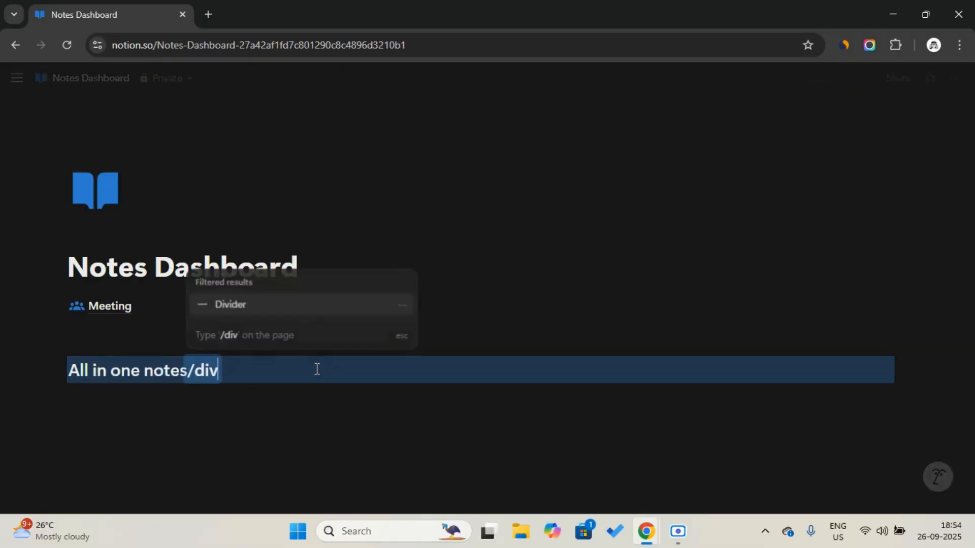
{"action": "key", "text": "Return"}
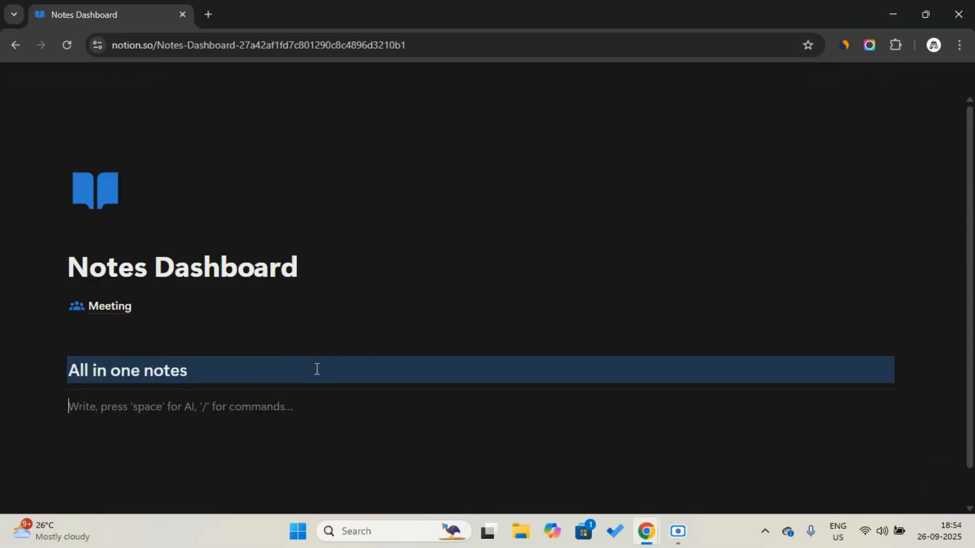
Step: Insert a new empty inline database below the divider and title it "Notes"
{"action": "type", "text": "/"}
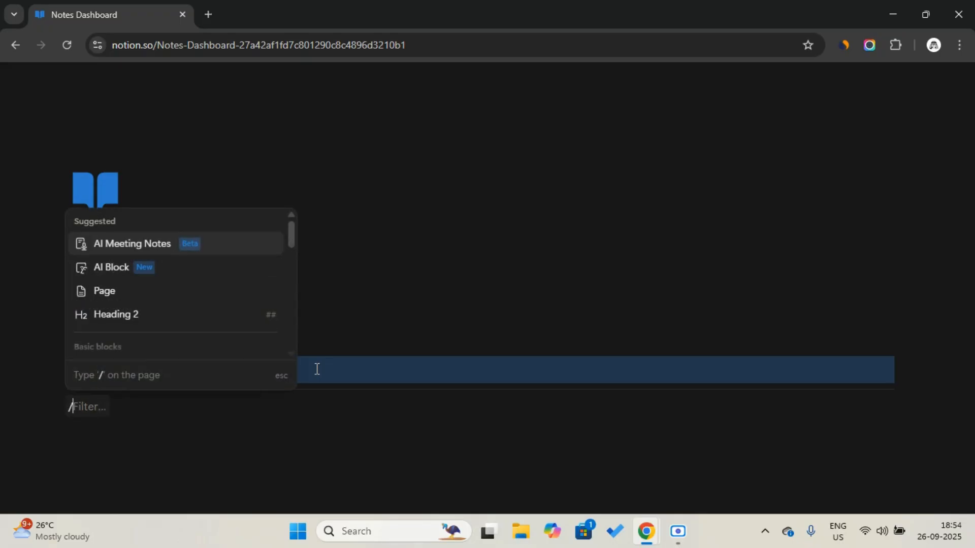
{"action": "type", "text": "inl"}
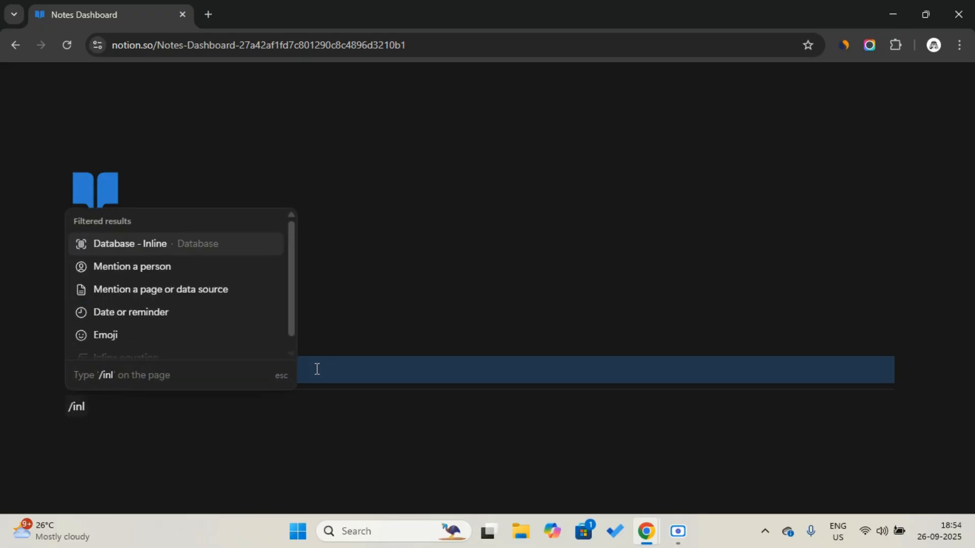
{"action": "left_click", "coordinate": [242, 246]}
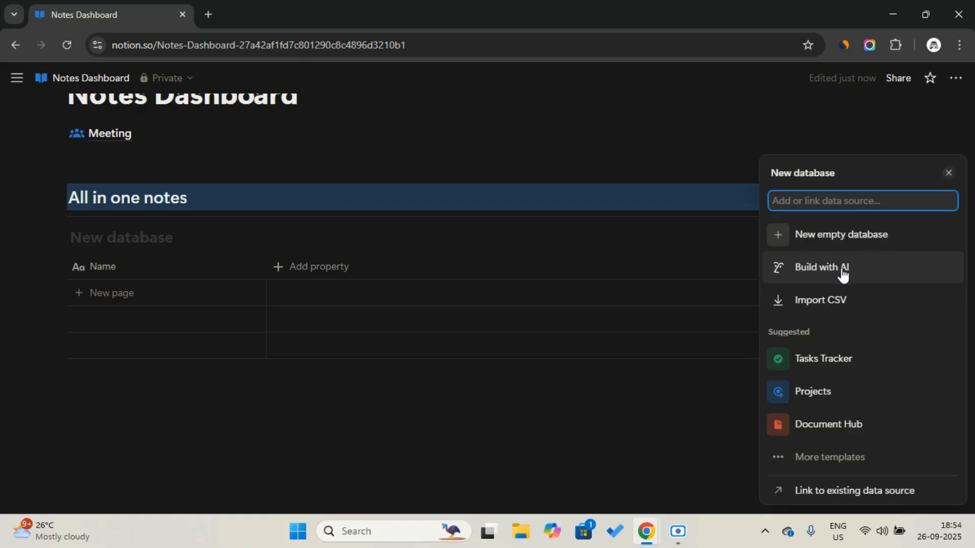
{"action": "left_click", "coordinate": [850, 236]}
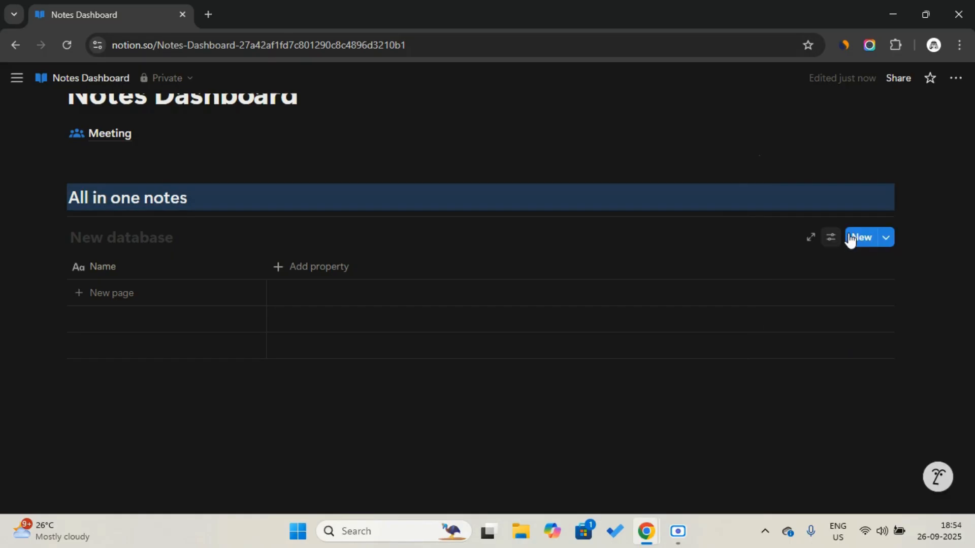
{"action": "left_click", "coordinate": [125, 241]}
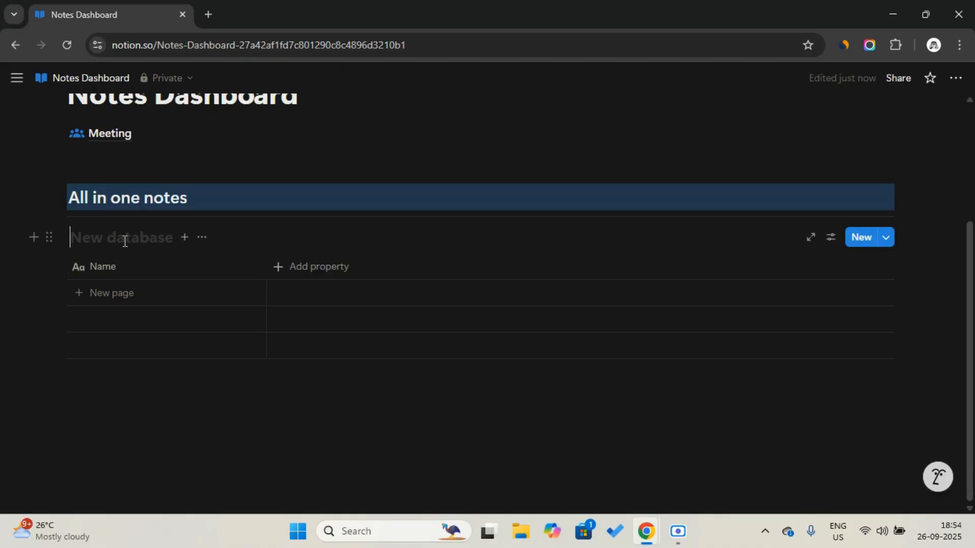
{"action": "key", "text": "Caps_Lock"}
{"action": "type", "text": "Notes"}
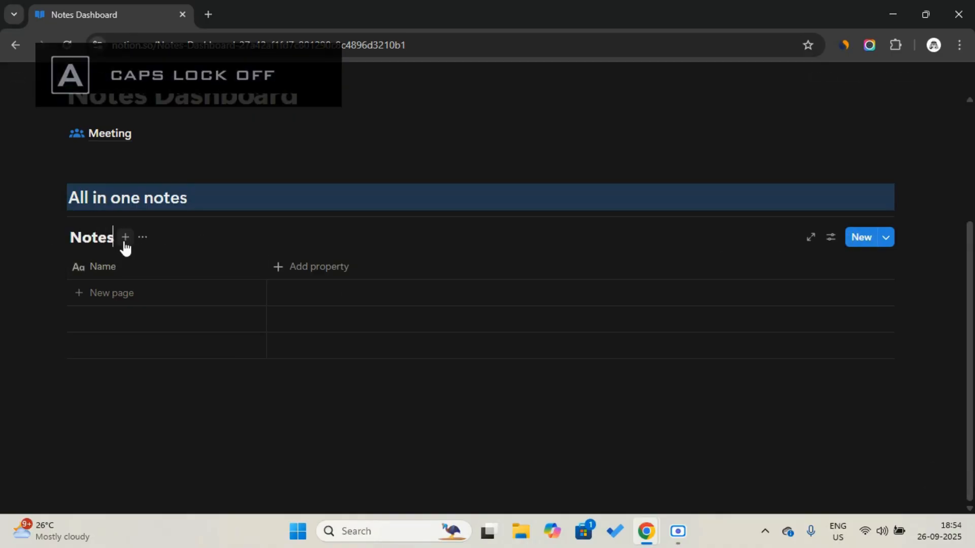
Step: Set the Notes database's icon to the blue pencil with lines, found with the filter "pen", and hide the database title
{"action": "left_click", "coordinate": [142, 237]}
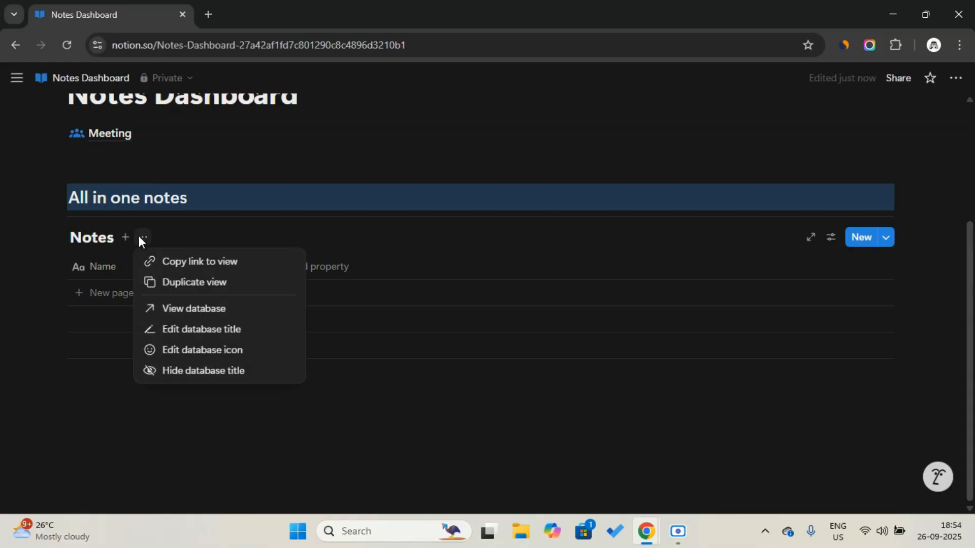
{"action": "left_click", "coordinate": [196, 355]}
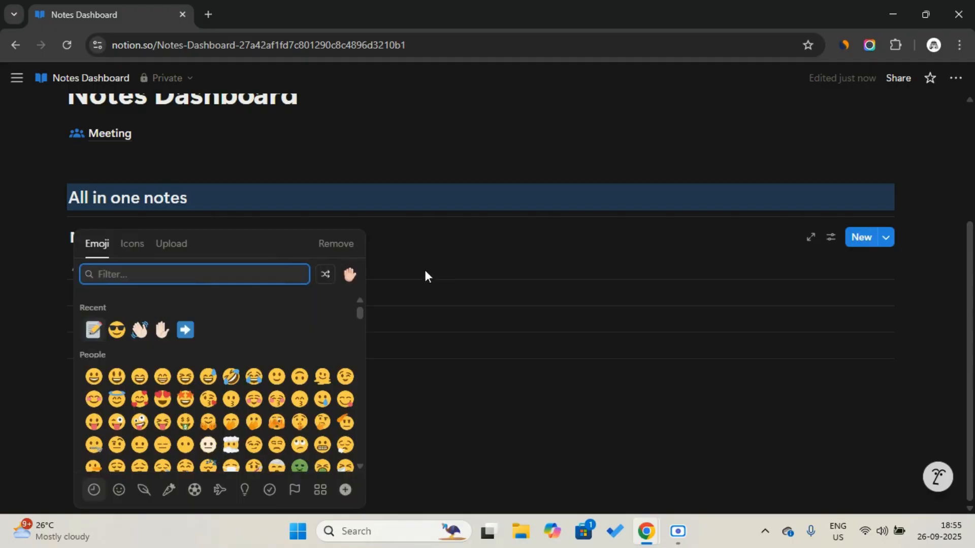
{"action": "left_click", "coordinate": [127, 244]}
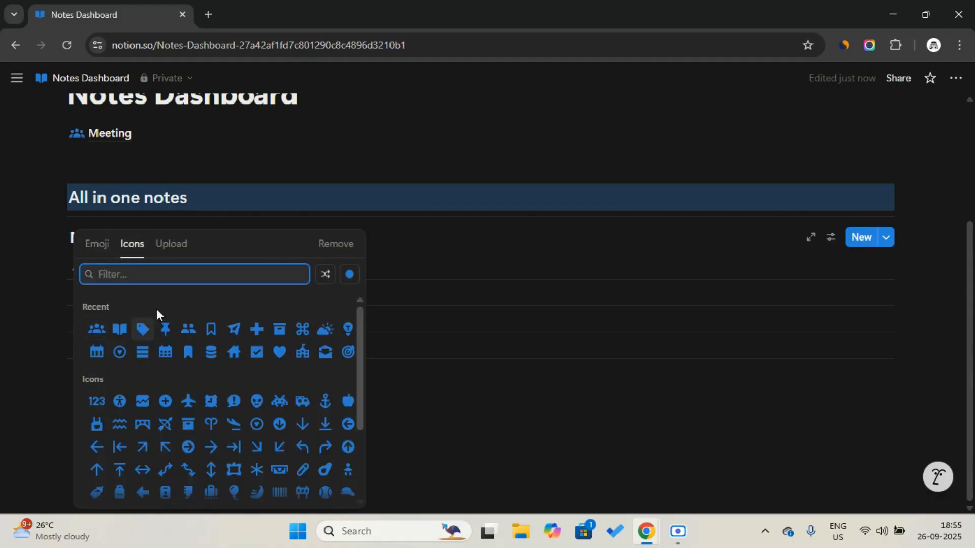
{"action": "type", "text": "pen"}
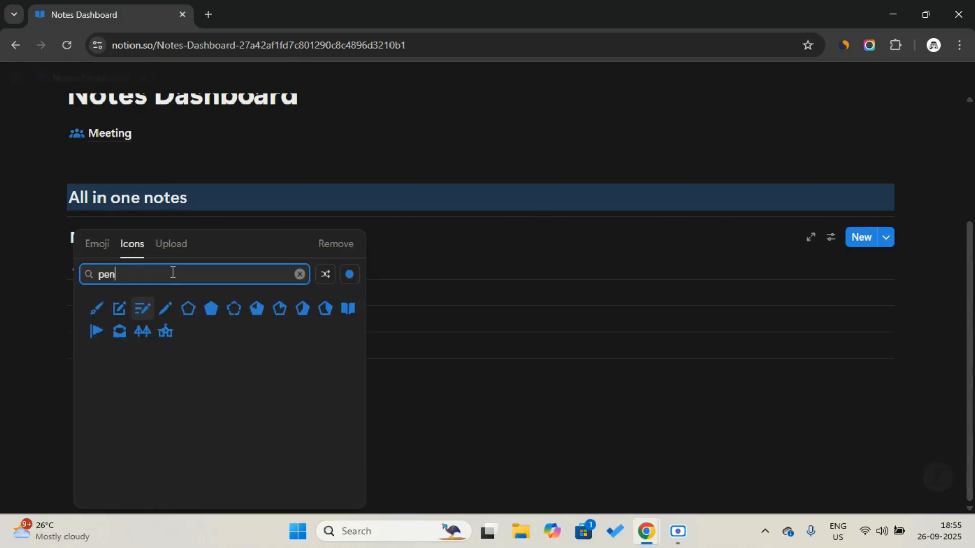
{"action": "left_click", "coordinate": [147, 306]}
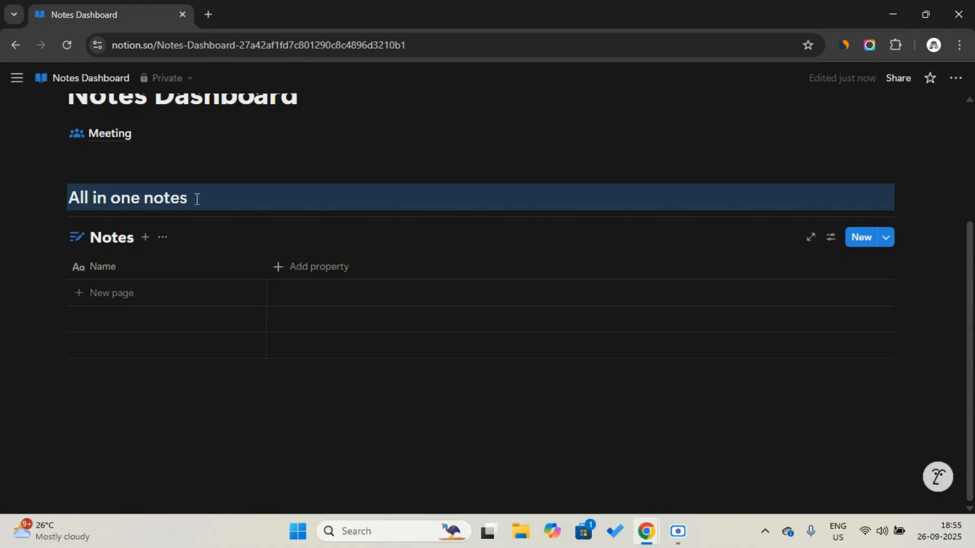
{"action": "left_click", "coordinate": [162, 237]}
{"action": "left_click", "coordinate": [209, 371]}
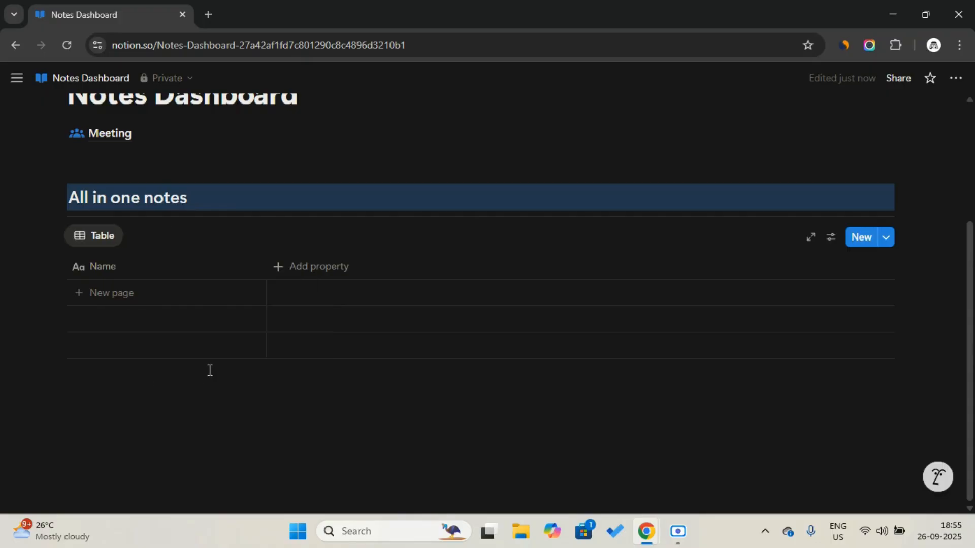
Step: Rename the database's table view "All" and give it the stacked horizontal bars icon
{"action": "left_click", "coordinate": [110, 237]}
{"action": "left_click", "coordinate": [120, 261]}
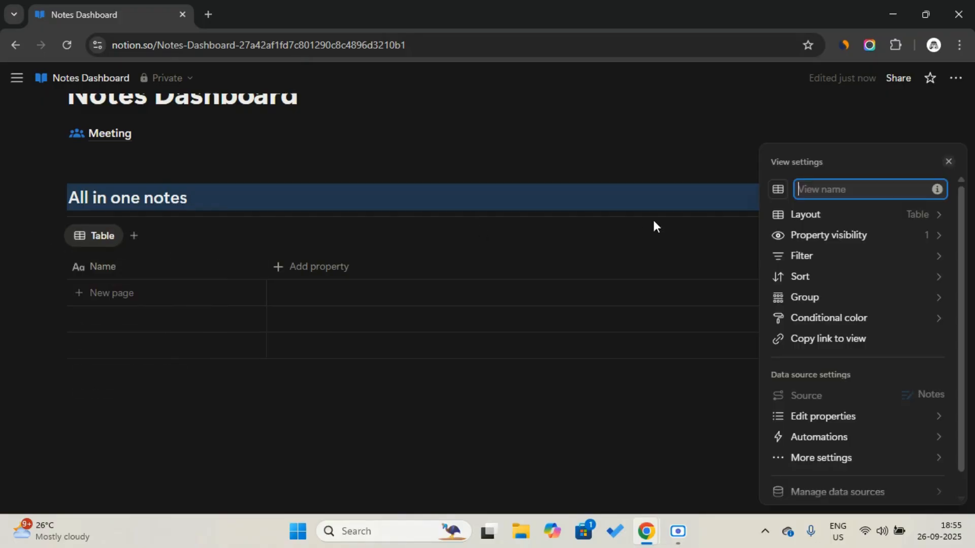
{"action": "key", "text": "Caps_Lock"}
{"action": "type", "text": "A"}
{"action": "key", "text": "Caps_Lock"}
{"action": "type", "text": "i"}
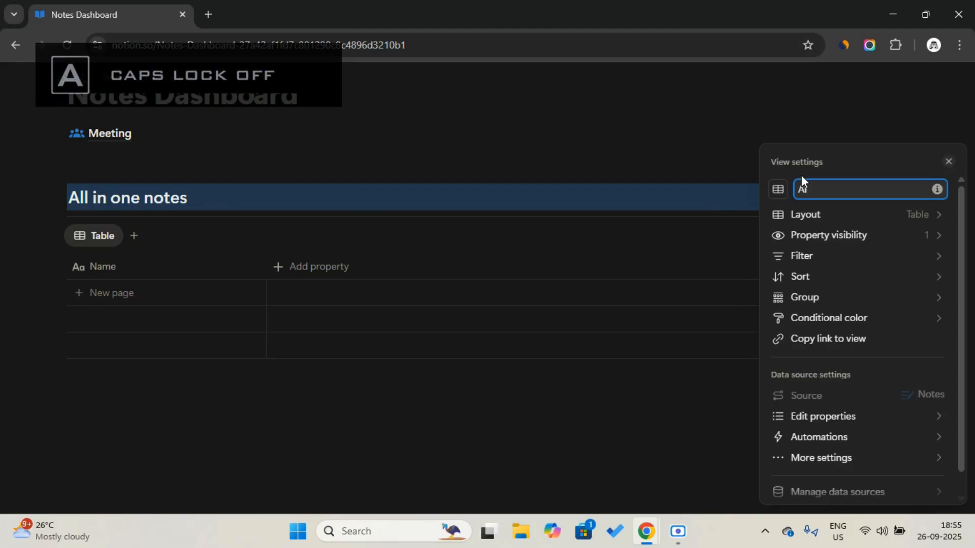
{"action": "left_click", "coordinate": [777, 189]}
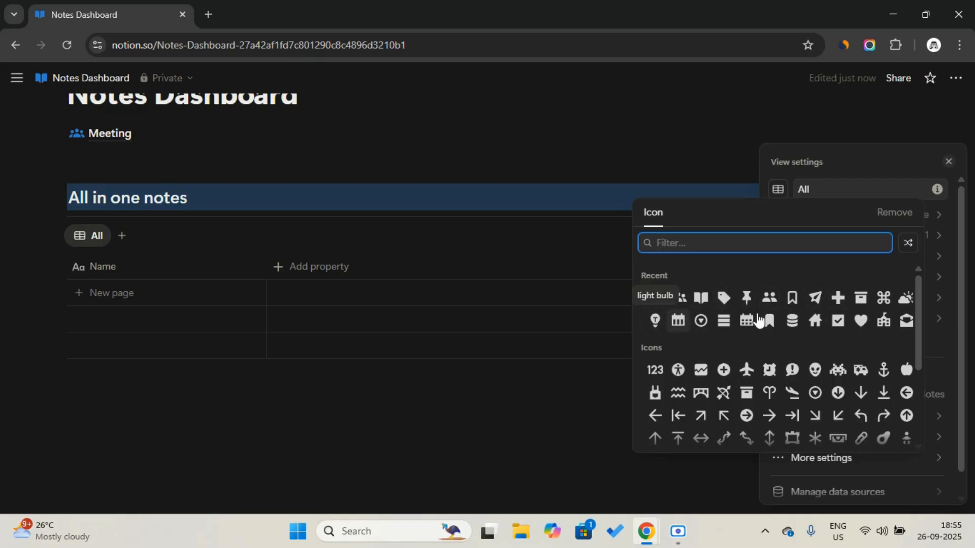
{"action": "left_click", "coordinate": [723, 321]}
{"action": "left_click", "coordinate": [610, 239]}
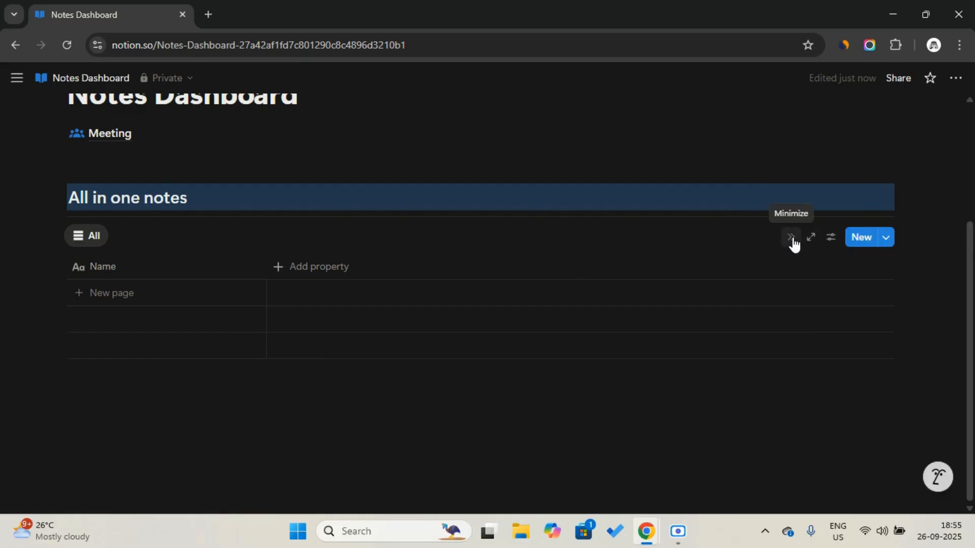
{"action": "left_click", "coordinate": [792, 239]}
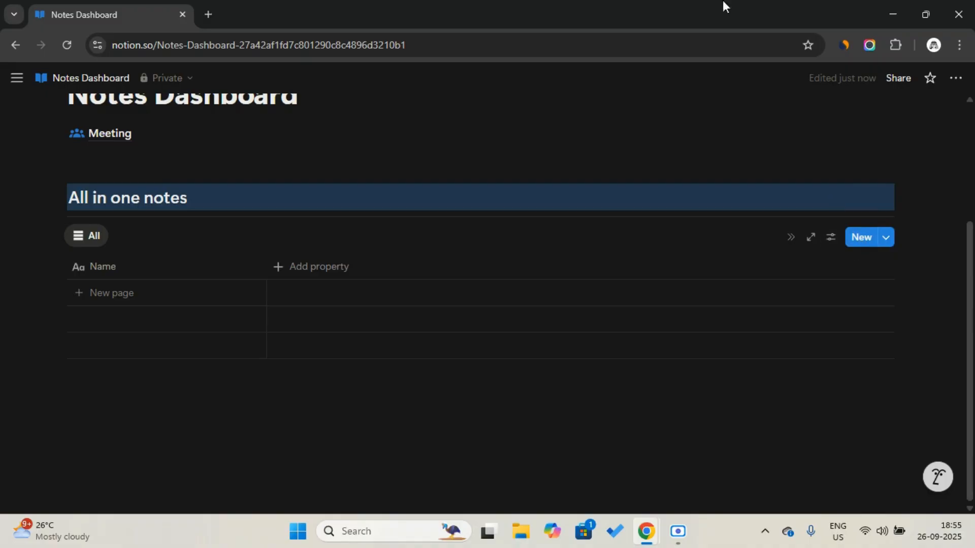
Step: Add a Select property to the Notes database and name it "Types"
{"action": "left_click", "coordinate": [332, 269]}
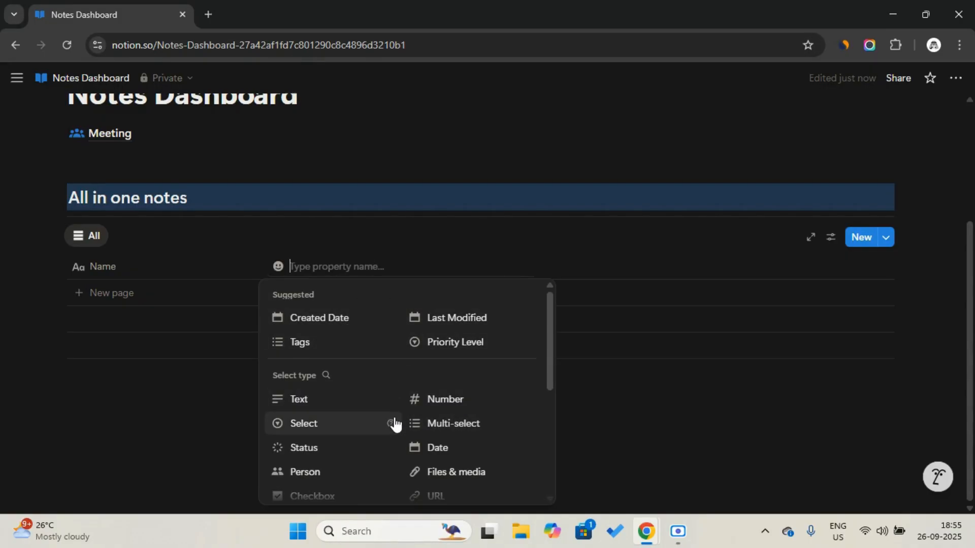
{"action": "left_click", "coordinate": [355, 431]}
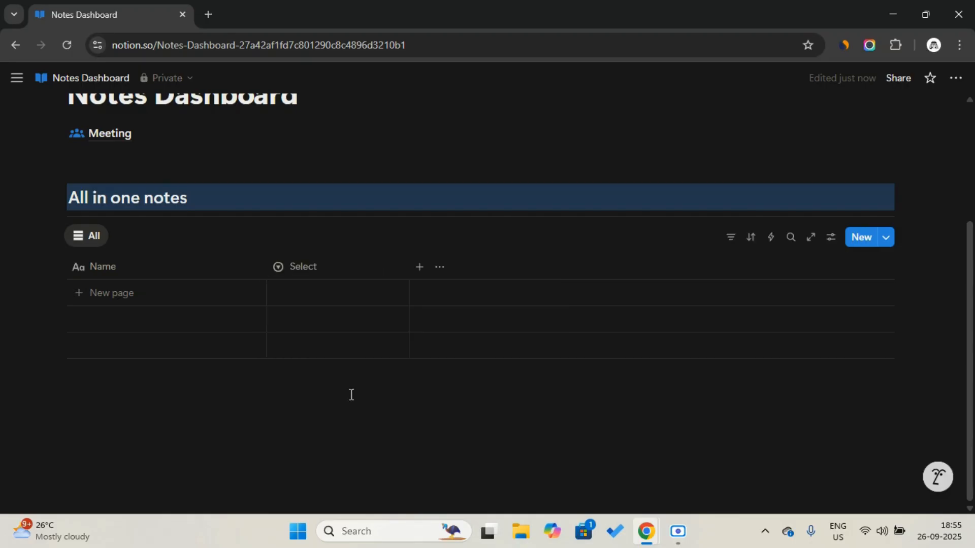
{"action": "left_click", "coordinate": [337, 276]}
{"action": "key", "text": "BackSpace"}
{"action": "key", "text": "Caps_Lock"}
{"action": "type", "text": "T"}
{"action": "key", "text": "Caps_Lock"}
{"action": "type", "text": "ypes"}
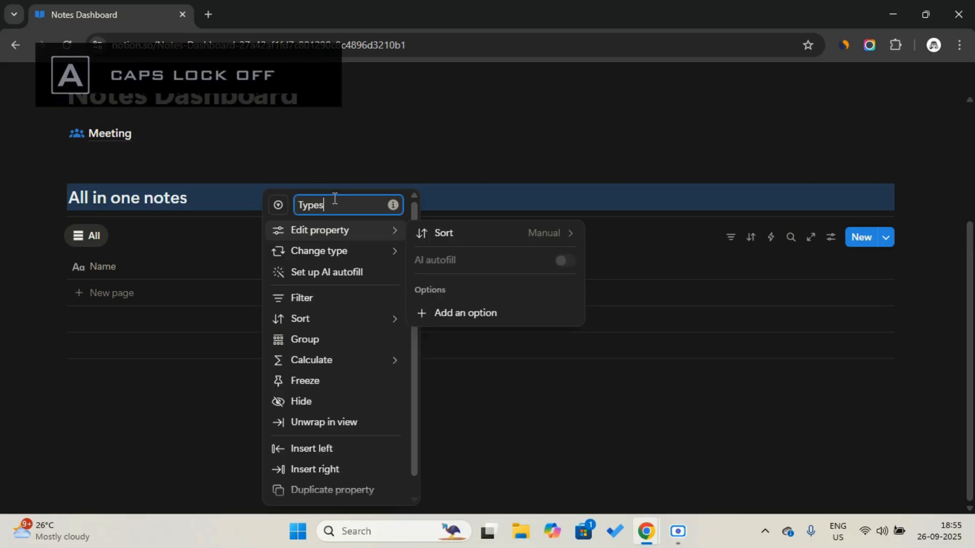
Step: Add the options "Personal" and "Meeting" to the Types property
{"action": "left_click", "coordinate": [450, 314]}
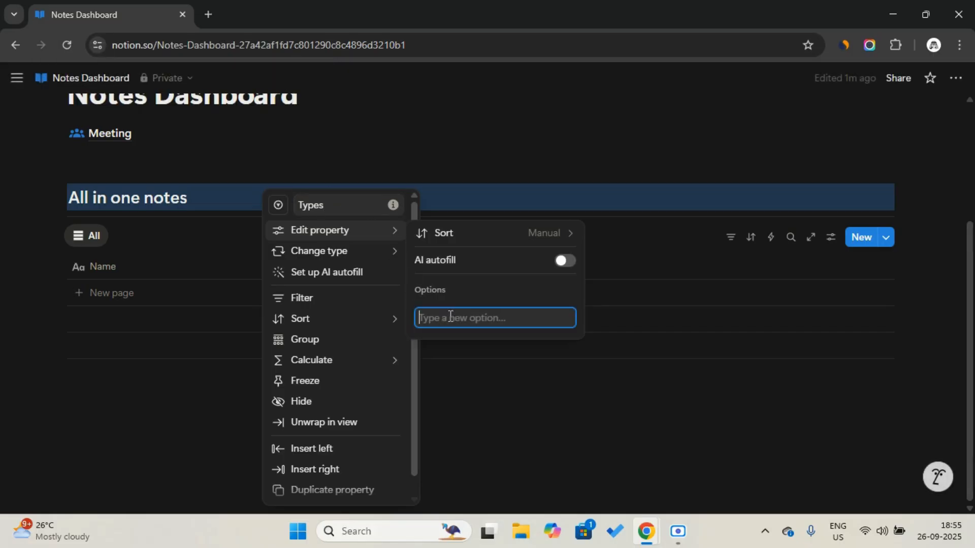
{"action": "key", "text": "Caps_Lock"}
{"action": "type", "text": "P"}
{"action": "key", "text": "Caps_Lock"}
{"action": "type", "text": "erson"}
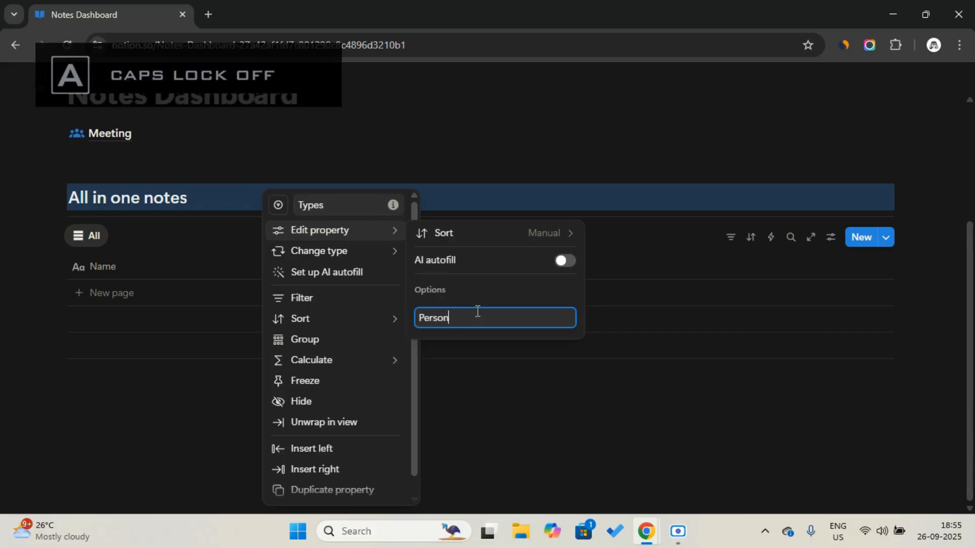
{"action": "type", "text": "al"}
{"action": "key", "text": "Return"}
{"action": "key", "text": "Caps_Lock"}
{"action": "type", "text": "M"}
{"action": "key", "text": "Caps_Lock"}
{"action": "type", "text": "eeting"}
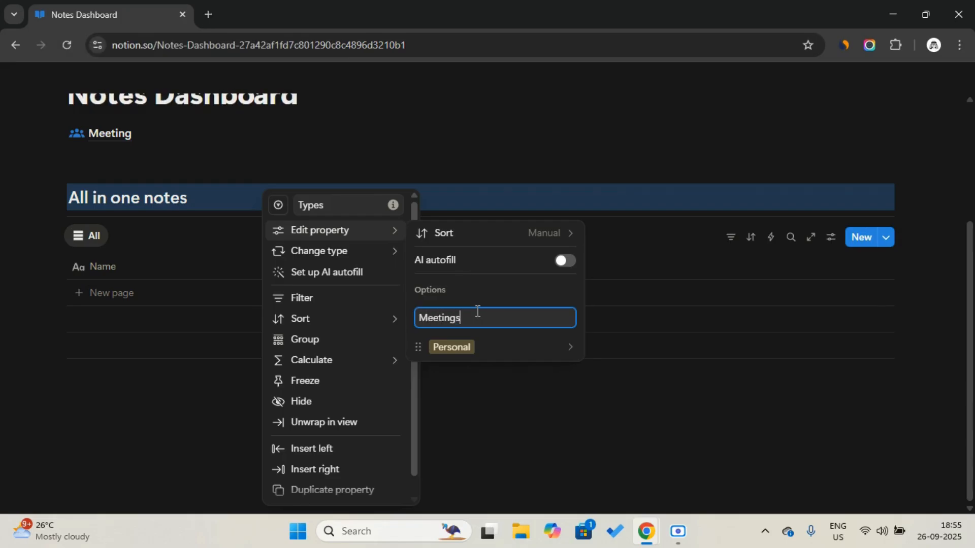
{"action": "key", "text": "Return"}
Step: Add the options "Finance" and "Family" to the Types property and finish editing it
{"action": "key", "text": "Caps_Lock"}
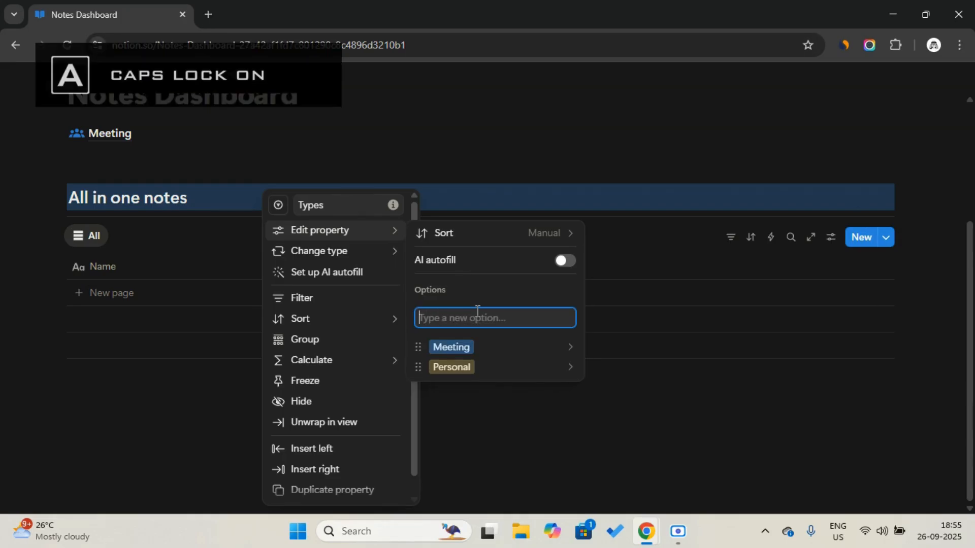
{"action": "type", "text": "F"}
{"action": "key", "text": "Caps_Lock"}
{"action": "type", "text": "inance"}
{"action": "key", "text": "Return"}
{"action": "key", "text": "Caps_Lock"}
{"action": "type", "text": "F"}
{"action": "key", "text": "Caps_Lock"}
{"action": "type", "text": "ami"}
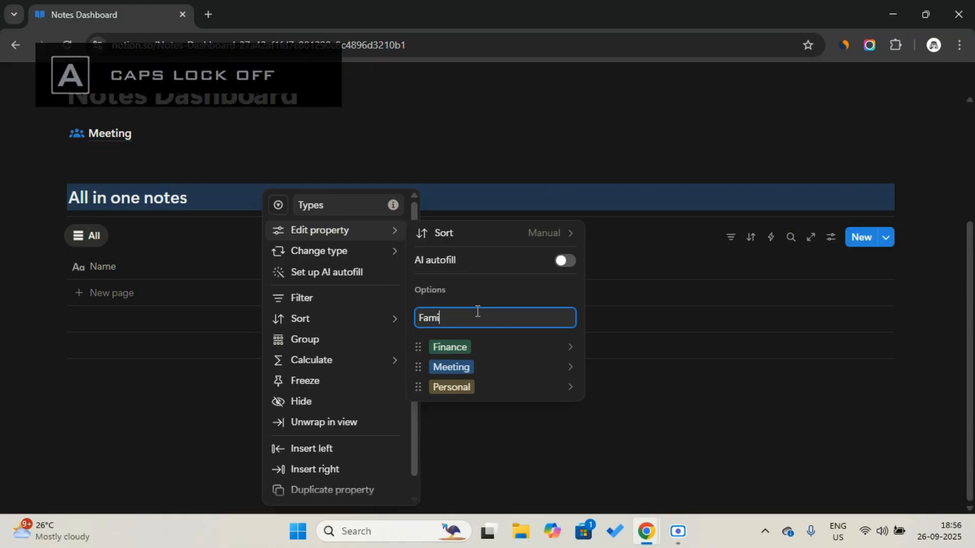
{"action": "type", "text": "ly"}
{"action": "key", "text": "Return"}
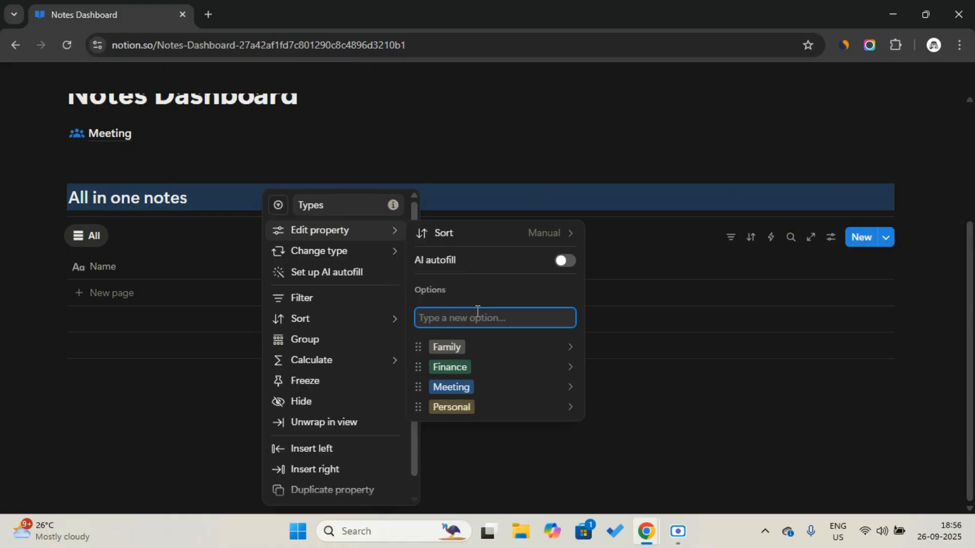
{"action": "key", "text": "Escape"}
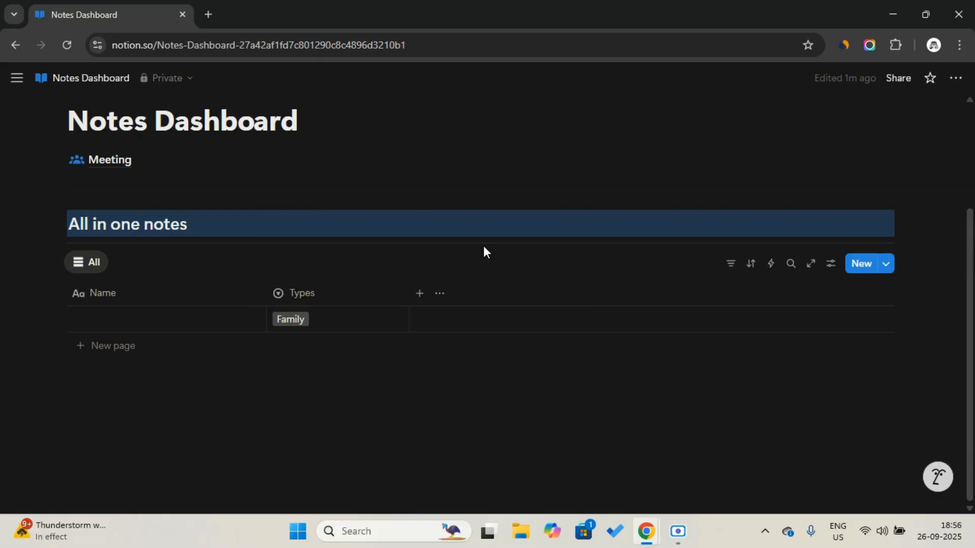
Step: Add a Multi-select property after Types and name it "Tags"
{"action": "left_click", "coordinate": [420, 295]}
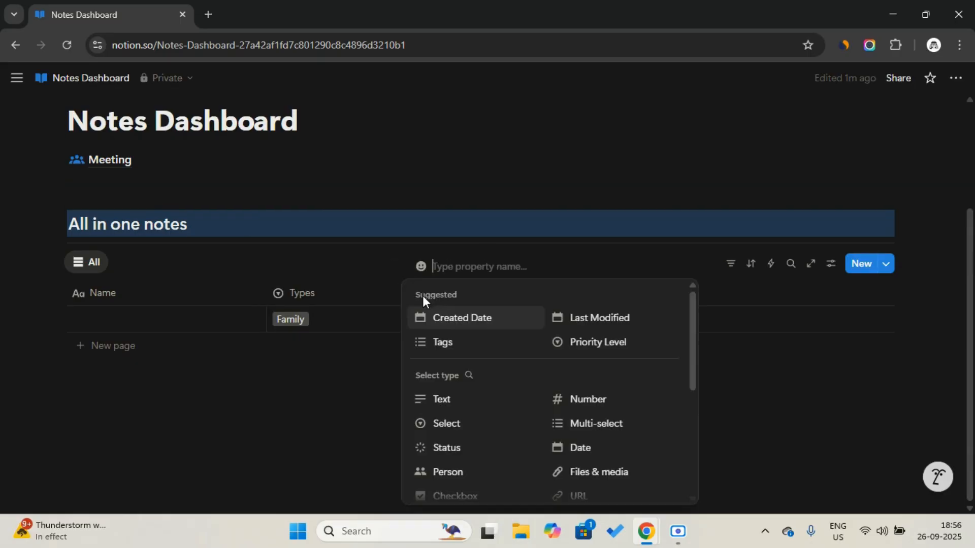
{"action": "left_click", "coordinate": [594, 424]}
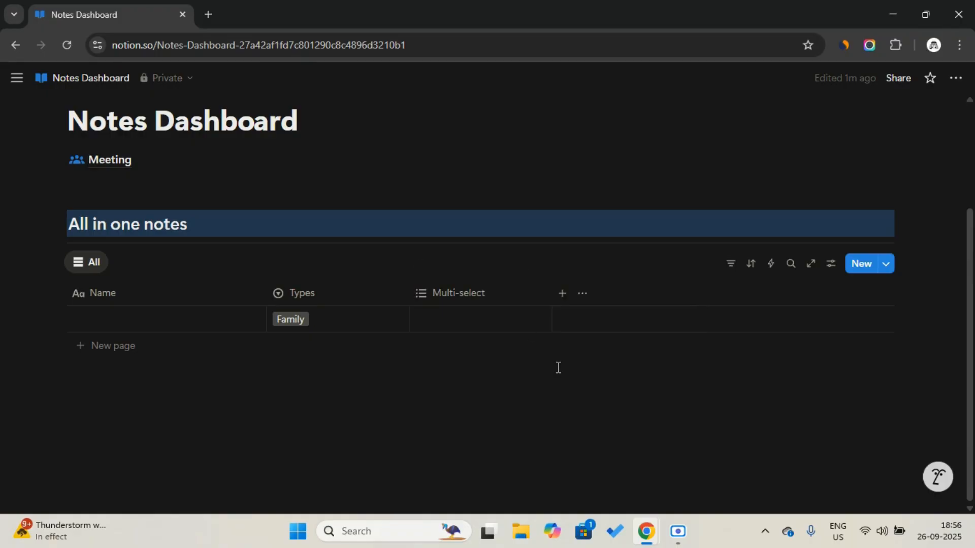
{"action": "left_click", "coordinate": [462, 295]}
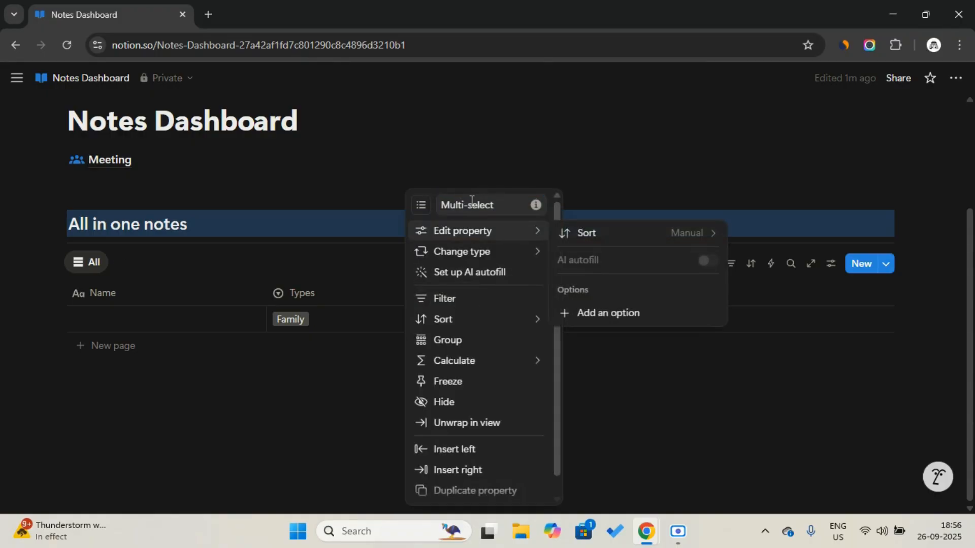
{"action": "triple_click", "coordinate": [470, 204]}
{"action": "key", "text": "Caps_Lock"}
{"action": "type", "text": "T"}
{"action": "key", "text": "Caps_Lock"}
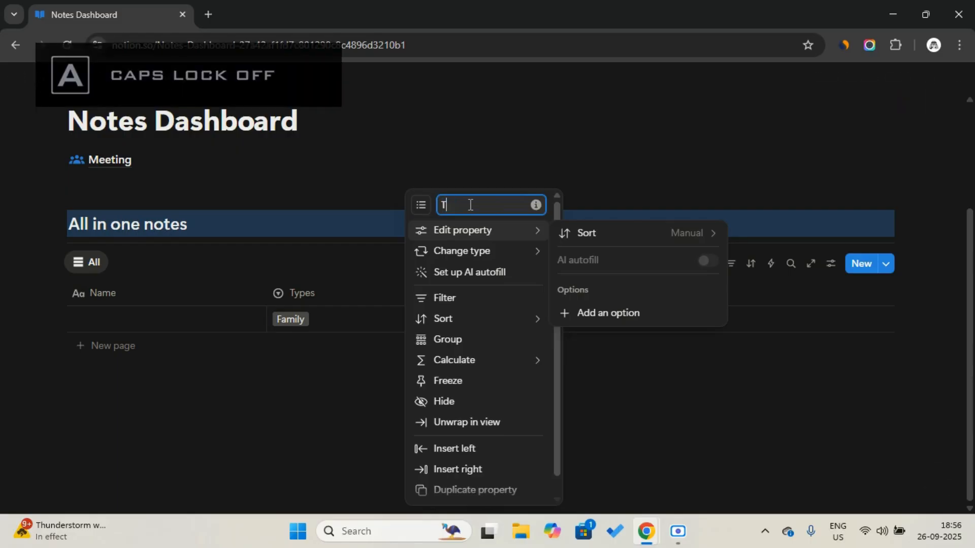
{"action": "type", "text": "ags"}
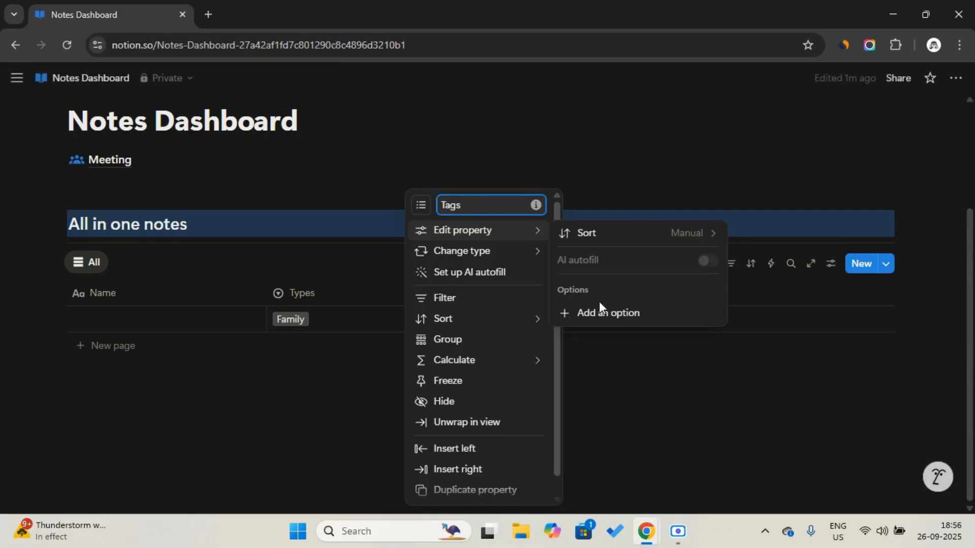
Step: Add the options "Breakfast" and "Money" to the Tags property
{"action": "left_click", "coordinate": [608, 310]}
{"action": "key", "text": "Caps_Lock"}
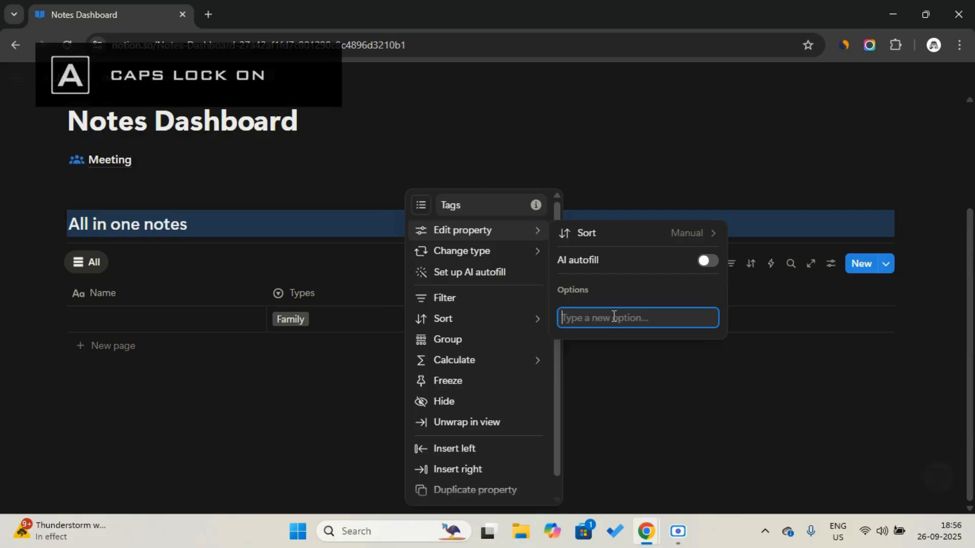
{"action": "type", "text": "B"}
{"action": "key", "text": "Caps_Lock"}
{"action": "type", "text": "reakfast"}
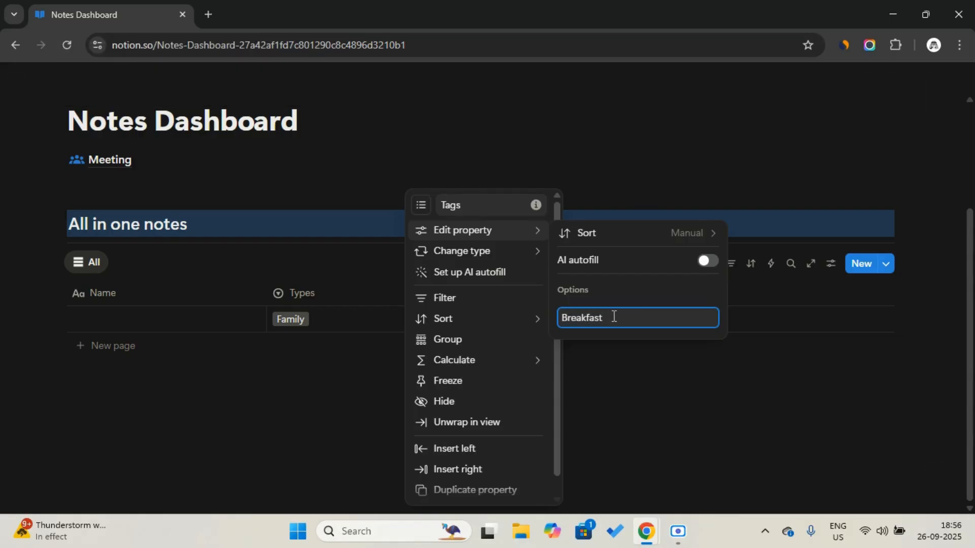
{"action": "key", "text": "Return"}
{"action": "key", "text": "Caps_Lock"}
{"action": "type", "text": "M"}
{"action": "key", "text": "Caps_Lock"}
{"action": "type", "text": "oney"}
{"action": "key", "text": "Return"}
Step: Add the options "Driving" and "Food" to the Tags property and finish editing it
{"action": "key", "text": "Caps_Lock"}
{"action": "type", "text": "D"}
{"action": "key", "text": "Caps_Lock"}
{"action": "type", "text": "r"}
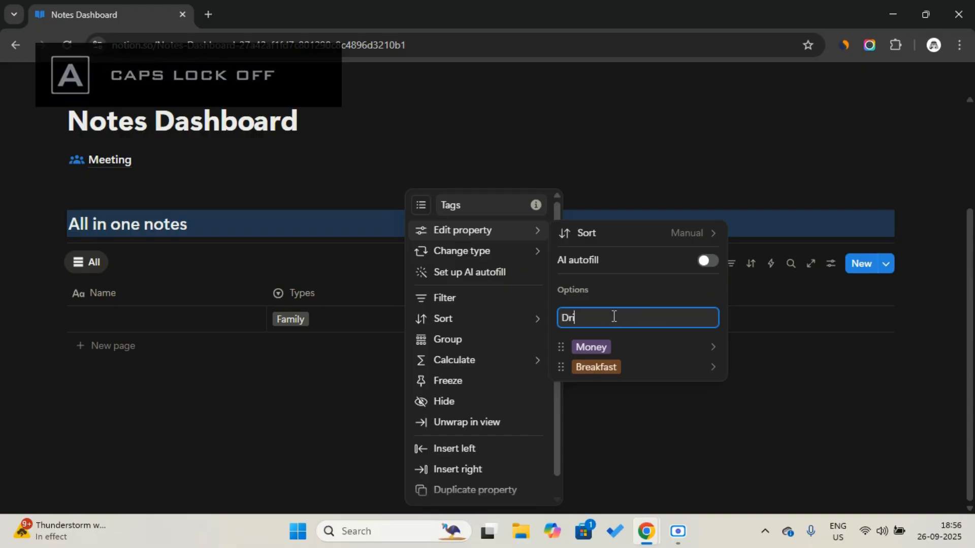
{"action": "type", "text": "iving"}
{"action": "key", "text": "Return"}
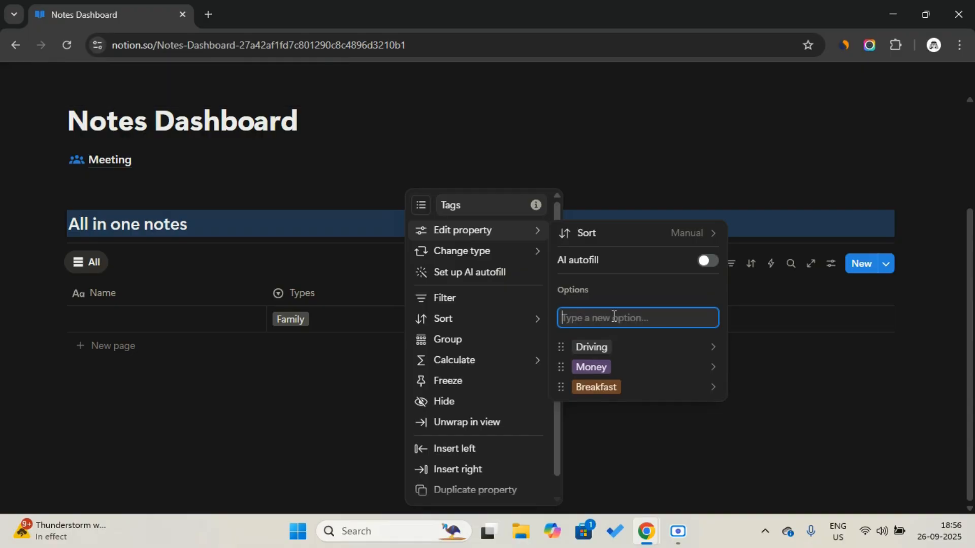
{"action": "key", "text": "Caps_Lock"}
{"action": "type", "text": "F"}
{"action": "key", "text": "Caps_Lock"}
{"action": "type", "text": "ood"}
{"action": "key", "text": "Return"}
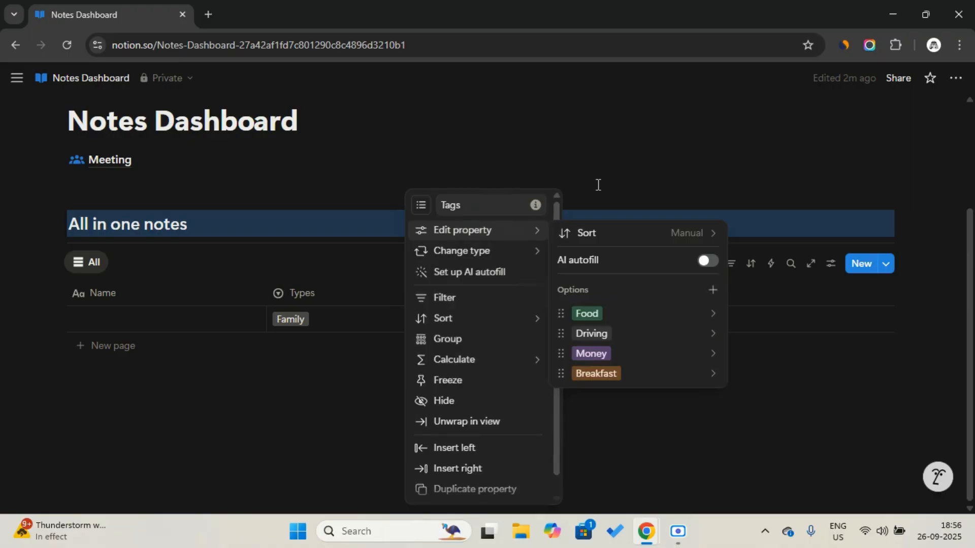
{"action": "left_click", "coordinate": [467, 306]}
Step: Tag the database's first row with Food, Money and Breakfast, and set its type to Finance
{"action": "left_click", "coordinate": [465, 317]}
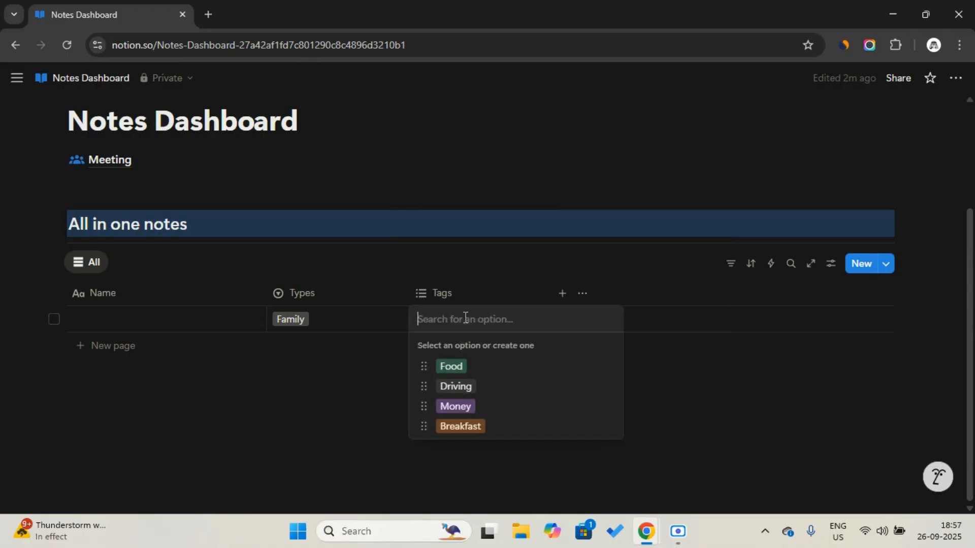
{"action": "left_click", "coordinate": [472, 372]}
{"action": "left_click", "coordinate": [480, 407]}
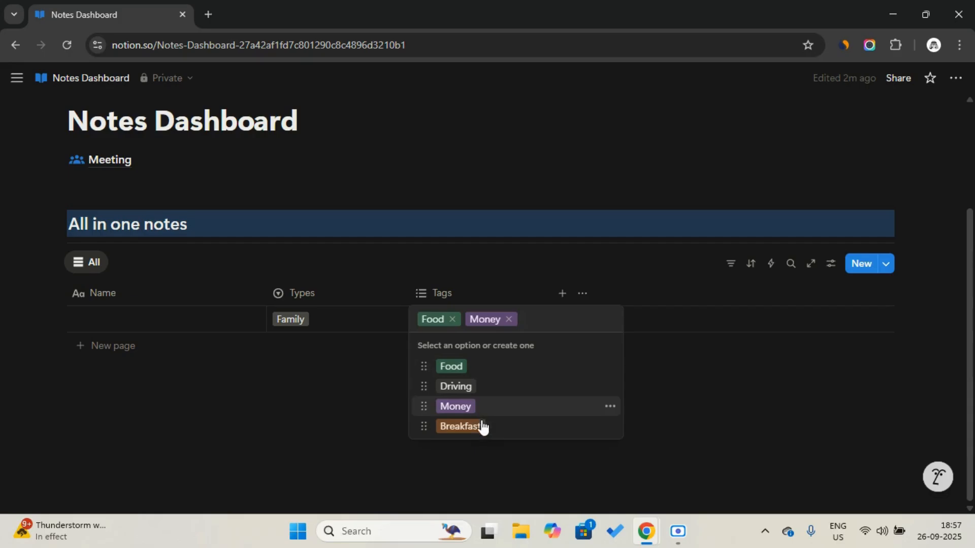
{"action": "left_click", "coordinate": [481, 426]}
{"action": "left_click", "coordinate": [473, 255]}
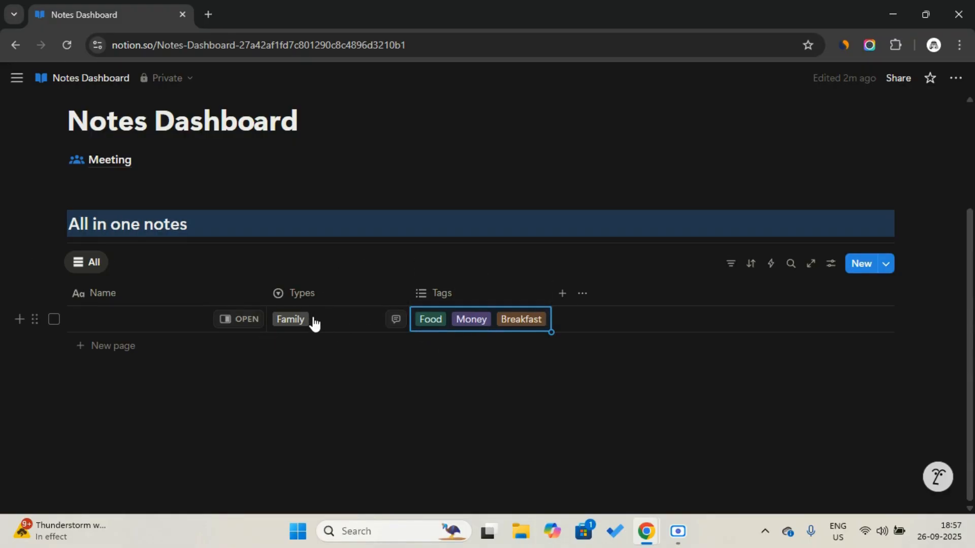
{"action": "left_click", "coordinate": [317, 328]}
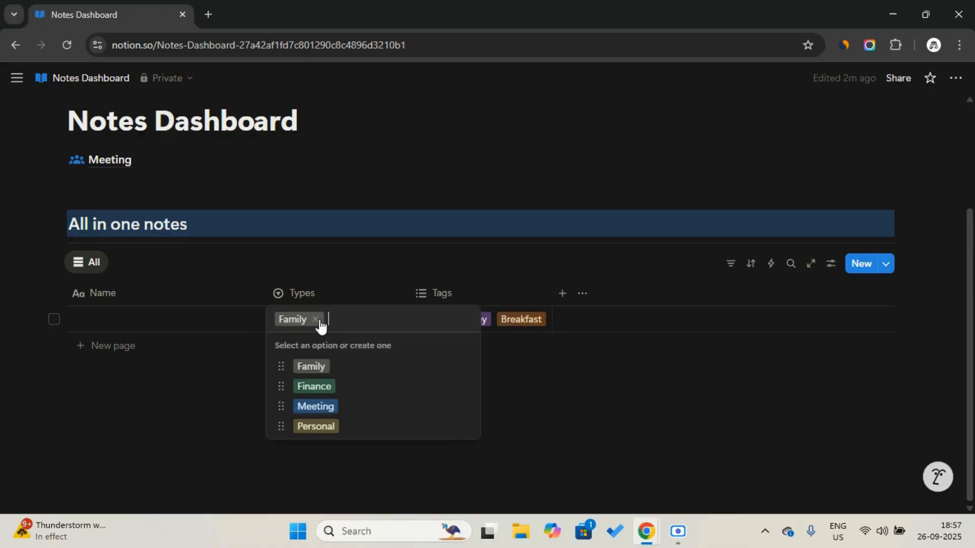
{"action": "left_click", "coordinate": [343, 389]}
Step: Add a Created time property and a Last edited time property after Tags
{"action": "left_click", "coordinate": [562, 294]}
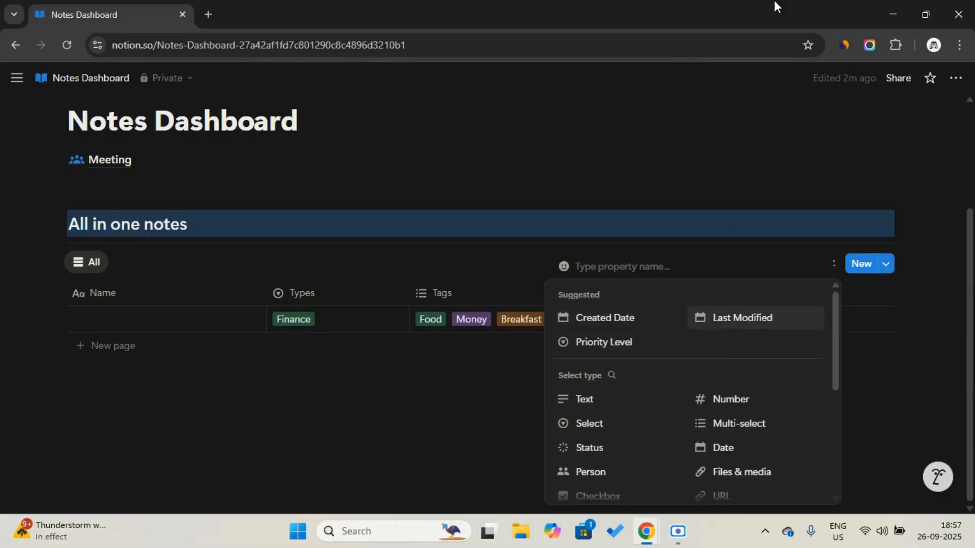
{"action": "scroll", "coordinate": [729, 407], "scroll_direction": "down", "scroll_amount": 4}
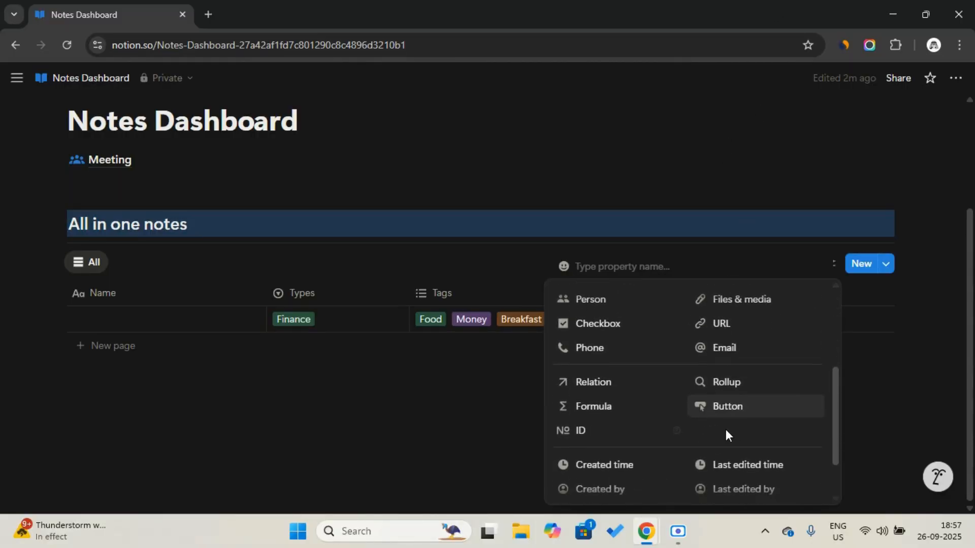
{"action": "left_click", "coordinate": [645, 473]}
{"action": "left_click", "coordinate": [705, 291]}
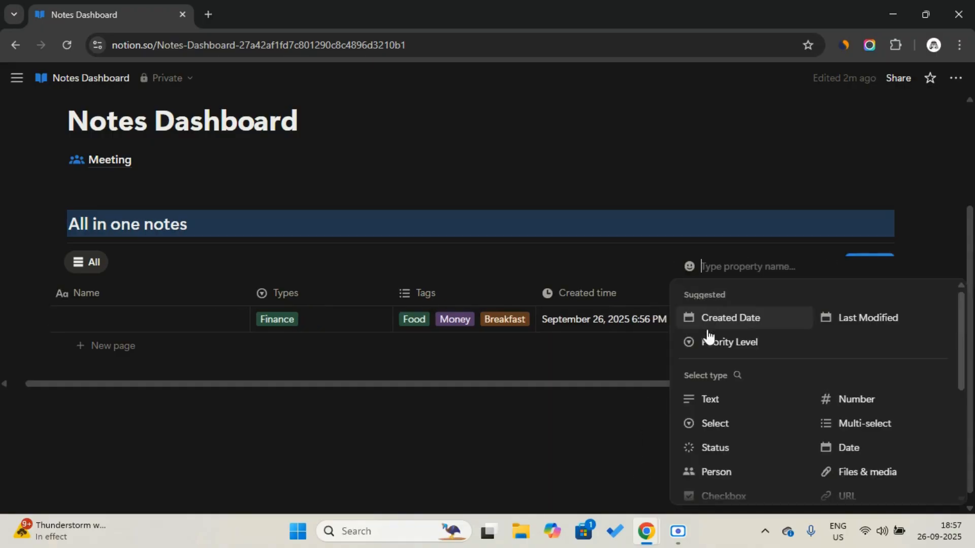
{"action": "scroll", "coordinate": [743, 441], "scroll_direction": "down", "scroll_amount": 5}
{"action": "left_click", "coordinate": [846, 405]}
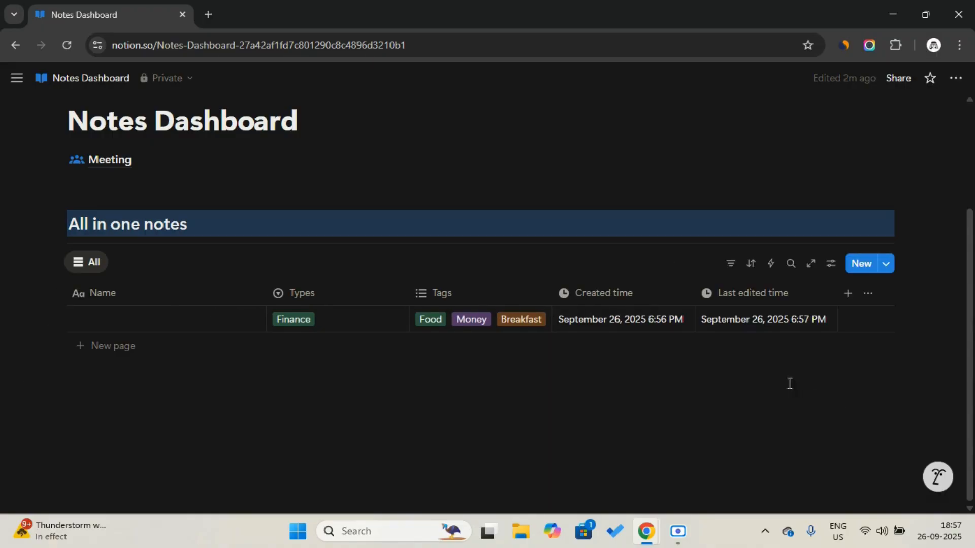
Step: Add a Checkbox property after Last edited time, name it "Archive" and give it the archive box icon
{"action": "left_click", "coordinate": [847, 294]}
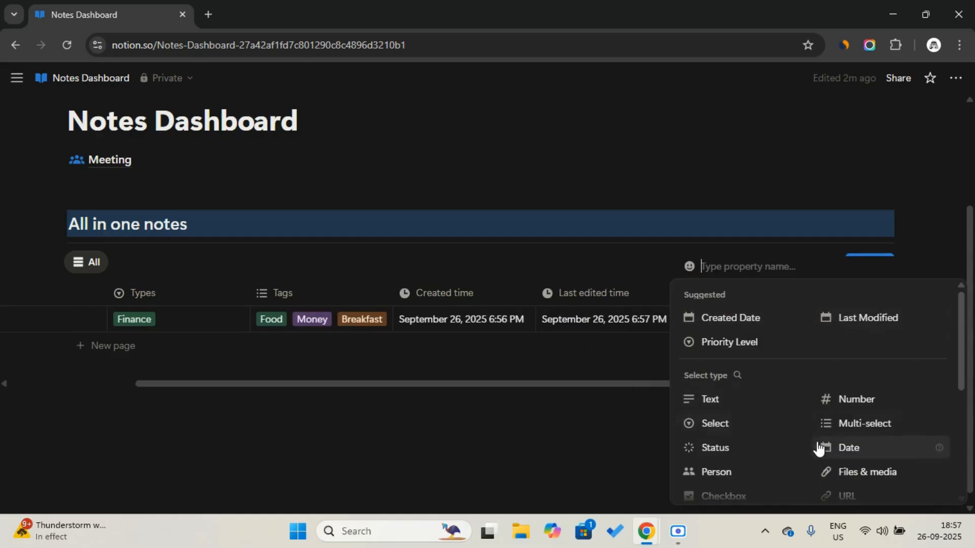
{"action": "scroll", "coordinate": [754, 443], "scroll_direction": "down", "scroll_amount": 2}
{"action": "left_click", "coordinate": [744, 436]}
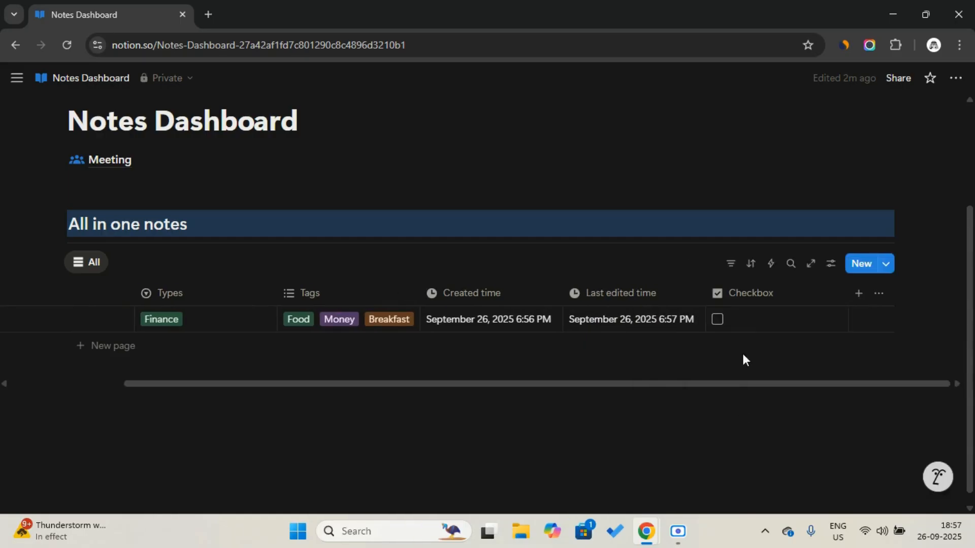
{"action": "left_click", "coordinate": [760, 295]}
{"action": "left_click", "coordinate": [765, 231]}
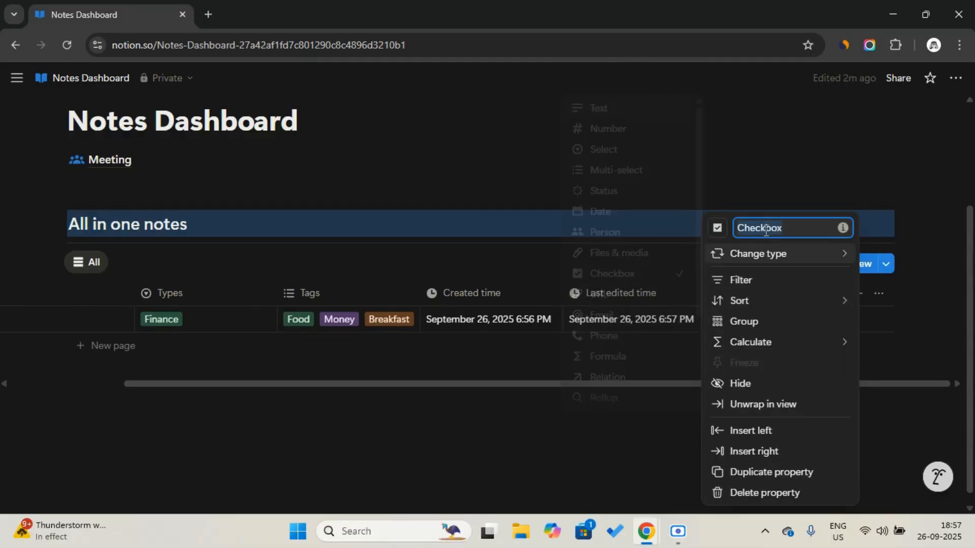
{"action": "key", "text": "Caps_Lock"}
{"action": "type", "text": "A"}
{"action": "key", "text": "Caps_Lock"}
{"action": "type", "text": "r"}
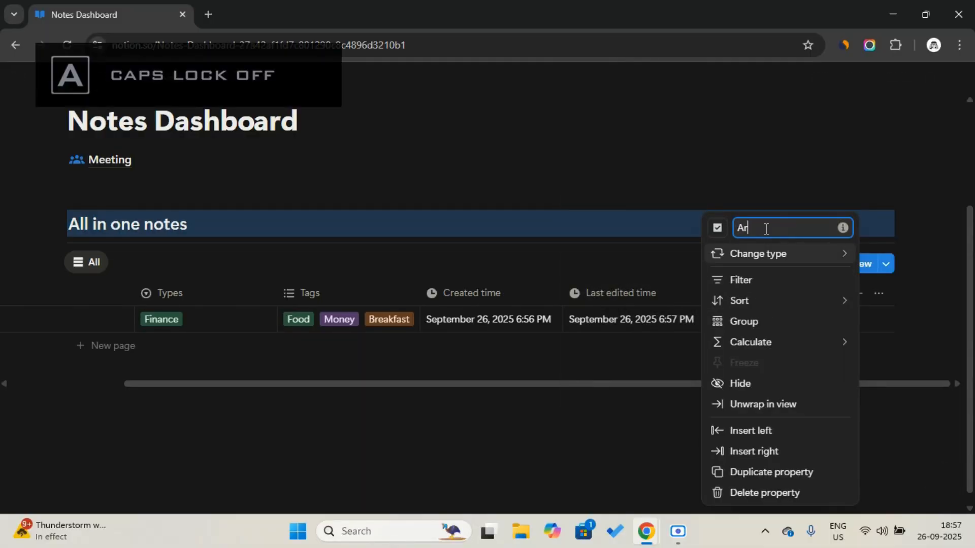
{"action": "type", "text": "chive"}
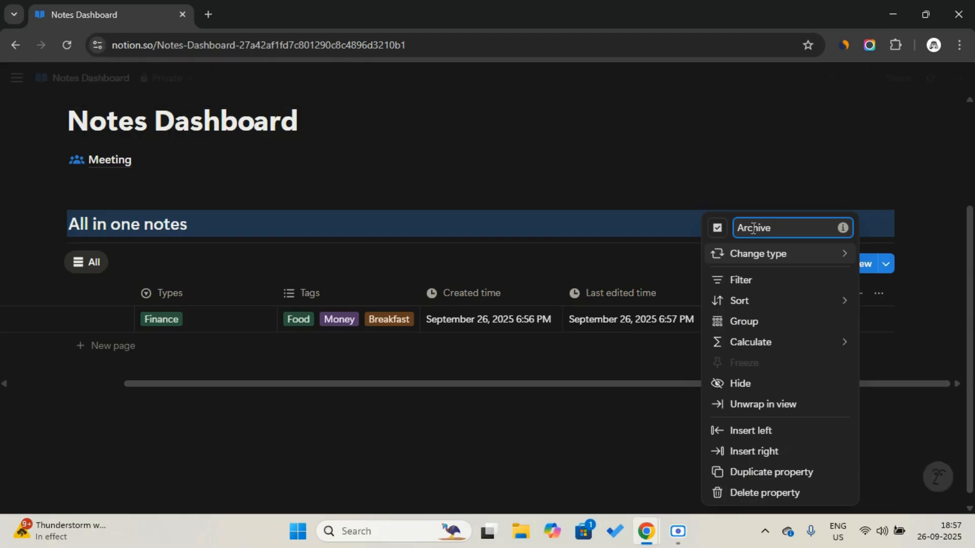
{"action": "left_click", "coordinate": [717, 228]}
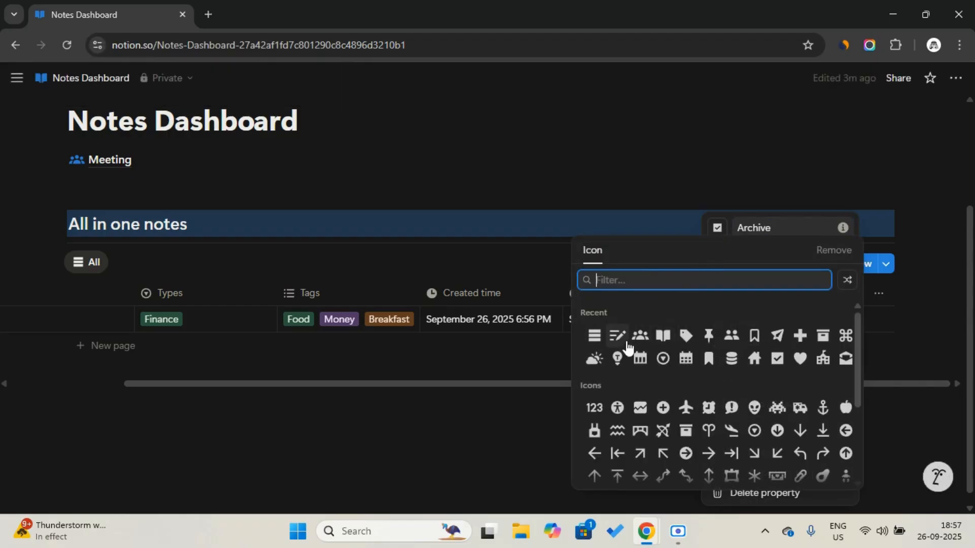
{"action": "left_click", "coordinate": [823, 336]}
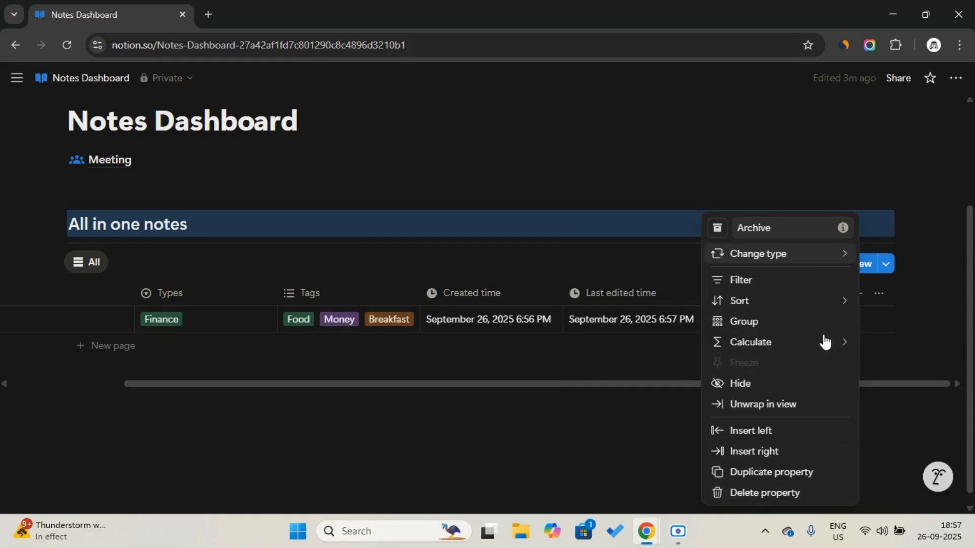
Step: Close the Archive property's options and narrow its column to just fit the checkbox
{"action": "left_click", "coordinate": [678, 258]}
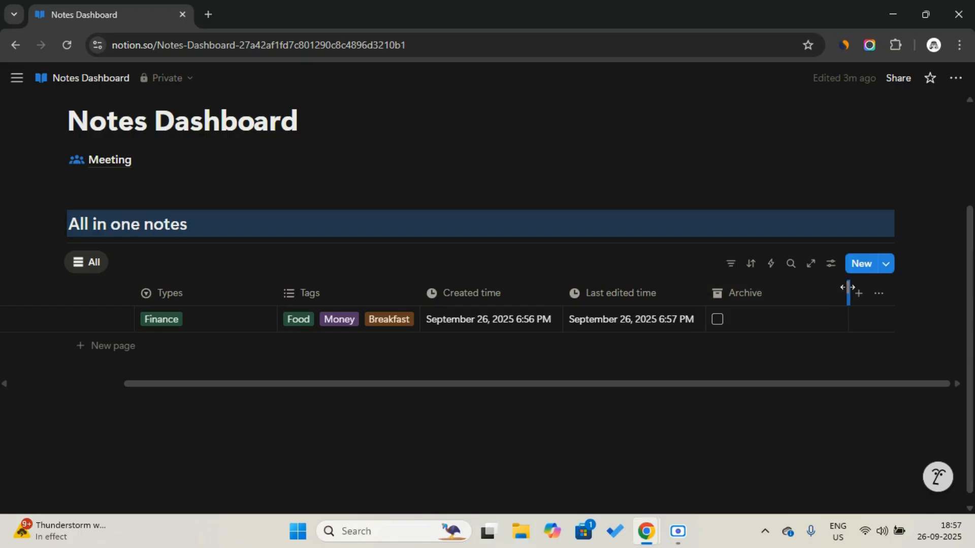
{"action": "left_click_drag", "start_coordinate": [847, 287], "coordinate": [718, 291]}
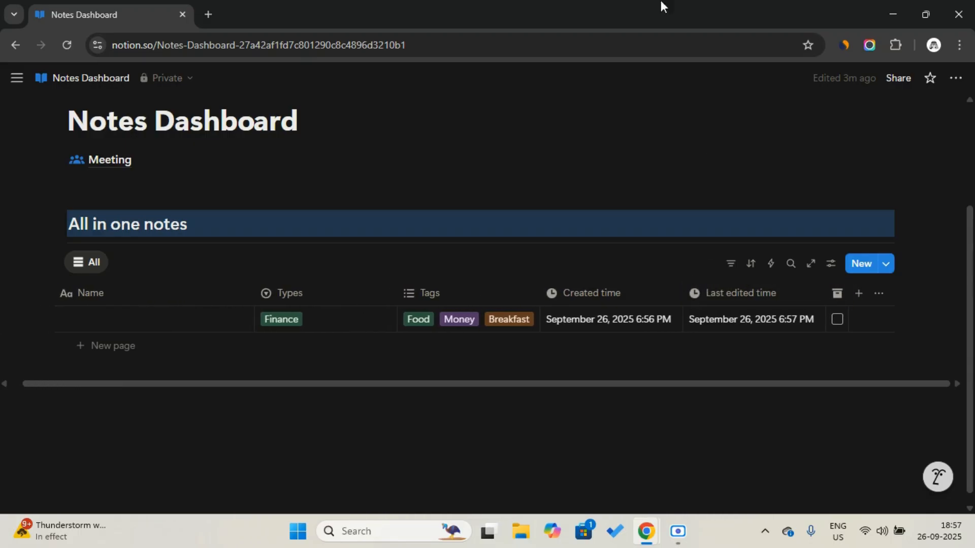
Step: Insert a button above the "All in one notes" heading, name it "New Note" and give it the plus icon
{"action": "left_click", "coordinate": [275, 175]}
{"action": "type", "text": "/butt"}
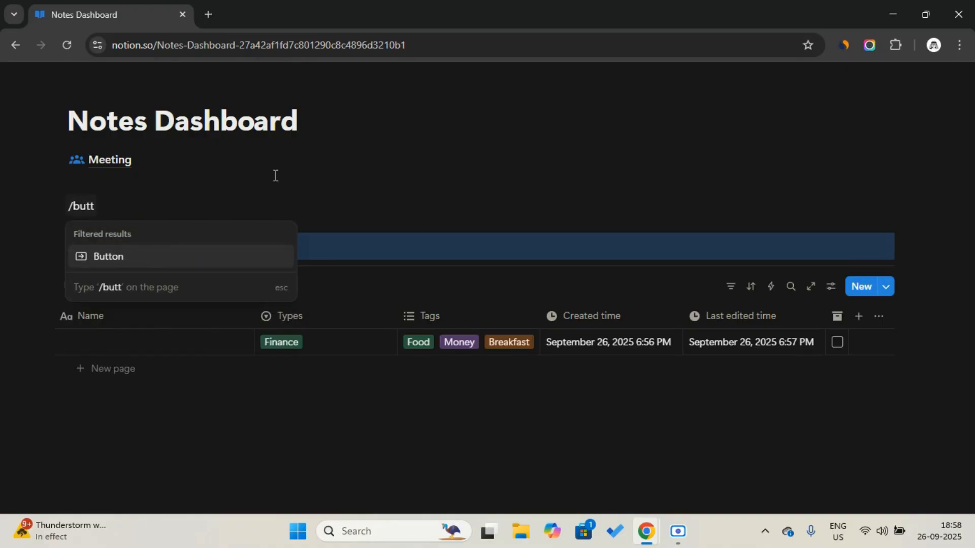
{"action": "key", "text": "Return"}
{"action": "key", "text": "Caps_Lock"}
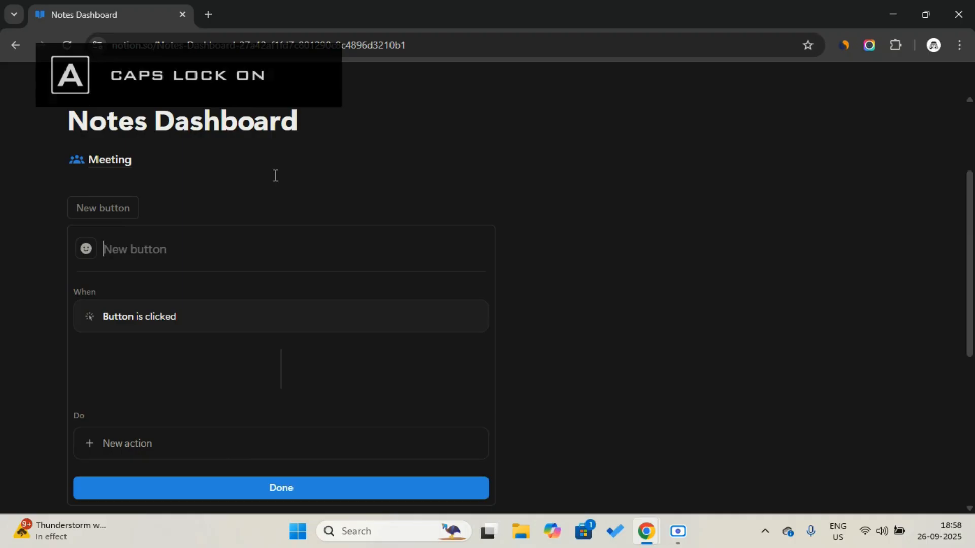
{"action": "type", "text": "N"}
{"action": "key", "text": "Caps_Lock"}
{"action": "type", "text": "ew"}
{"action": "key", "text": "Caps_Lock"}
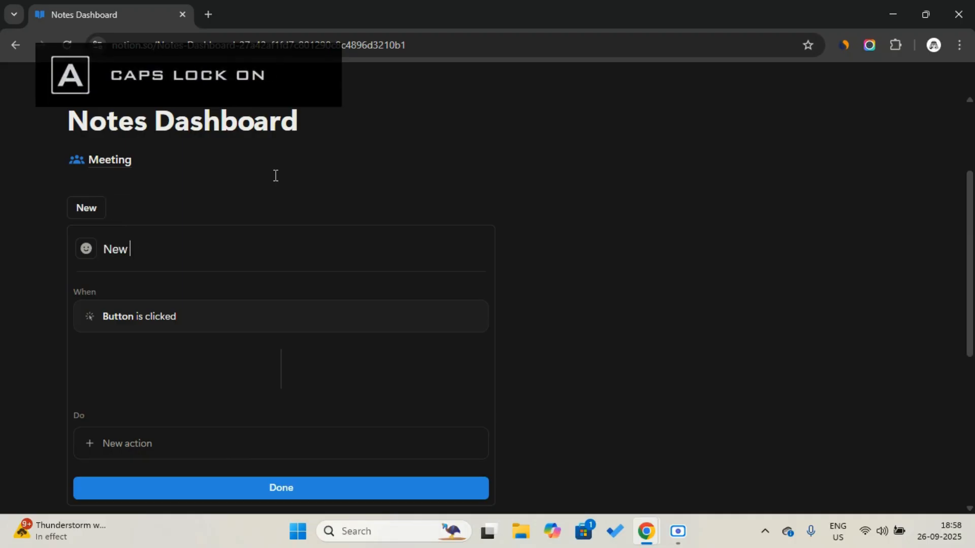
{"action": "type", "text": "N"}
{"action": "key", "text": "Caps_Lock"}
{"action": "type", "text": "ote"}
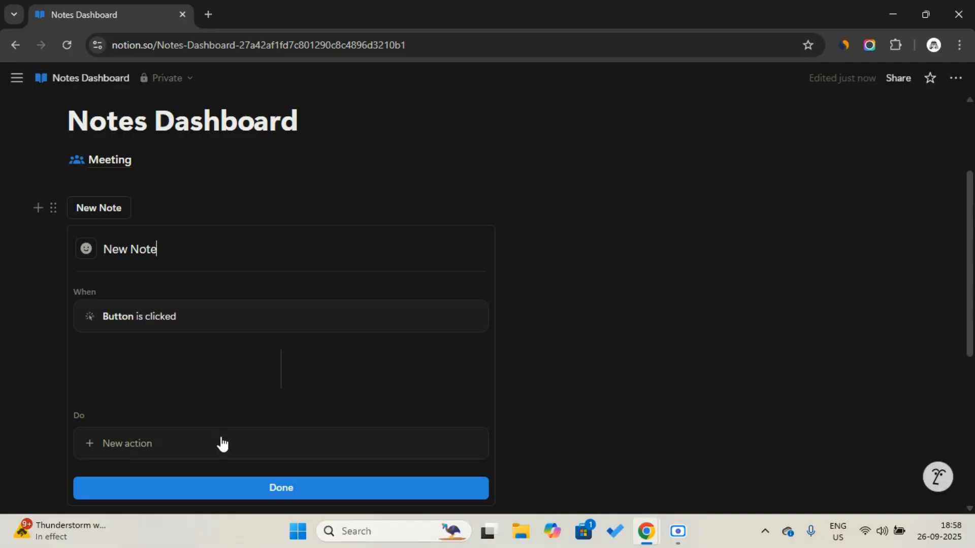
{"action": "left_click", "coordinate": [86, 249]}
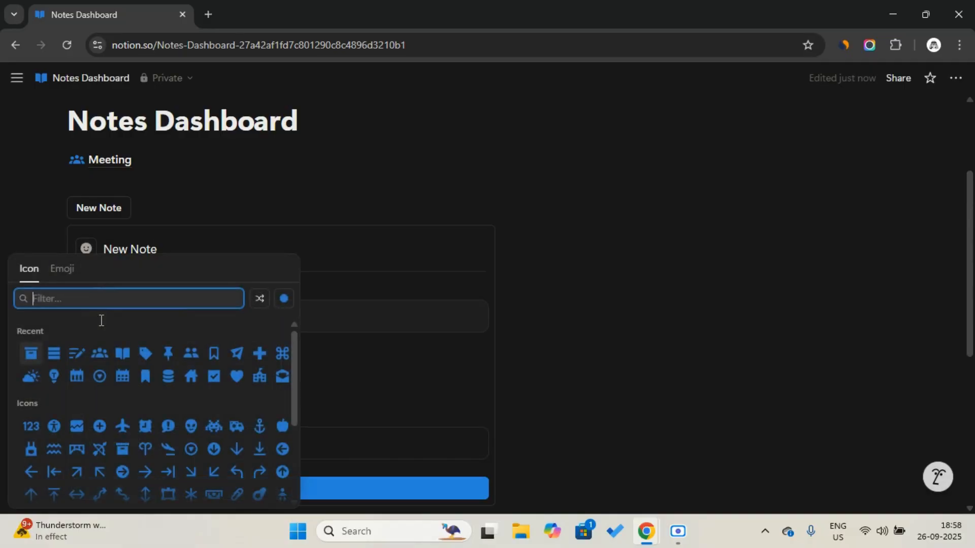
{"action": "left_click", "coordinate": [260, 354]}
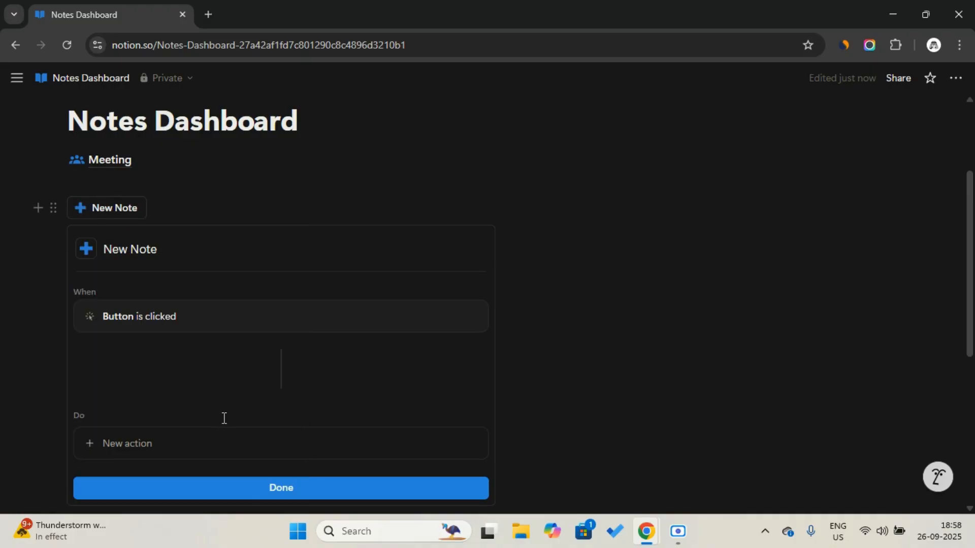
Step: Give the New Note button an action that adds a page to the Notes data source
{"action": "left_click", "coordinate": [221, 443]}
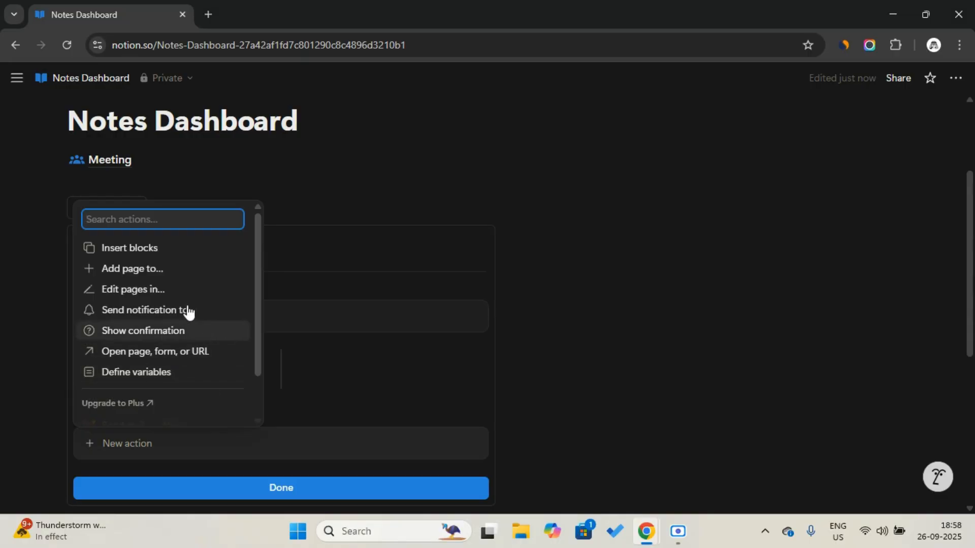
{"action": "left_click", "coordinate": [182, 280]}
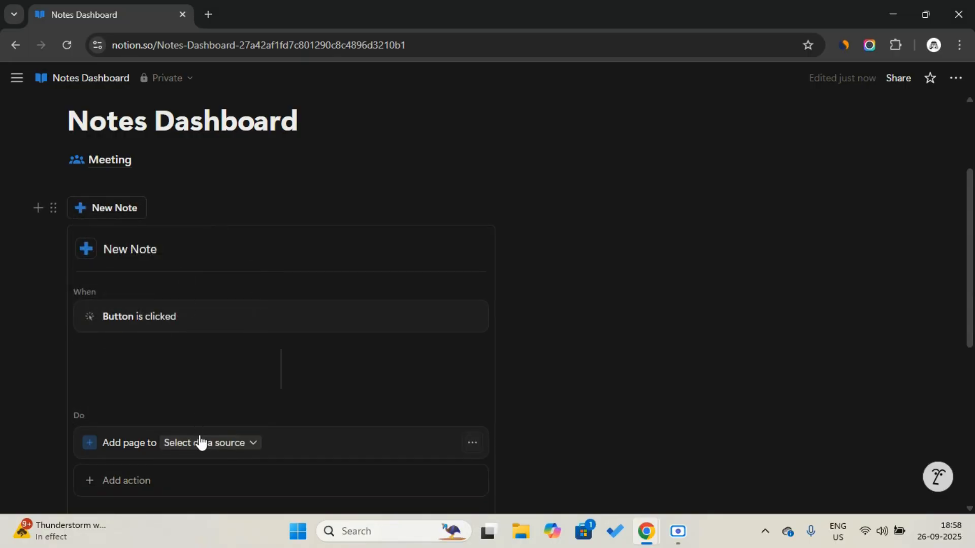
{"action": "left_click", "coordinate": [200, 438]}
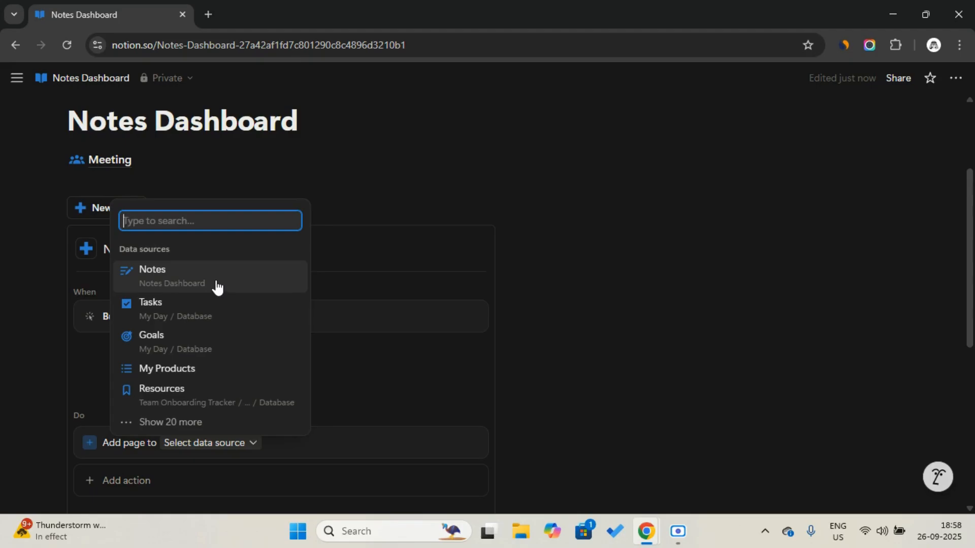
{"action": "left_click", "coordinate": [217, 287]}
Step: Add a second action that opens the page added to Notes in Center peek, and finish the button setup
{"action": "scroll", "coordinate": [257, 424], "scroll_direction": "down", "scroll_amount": 2}
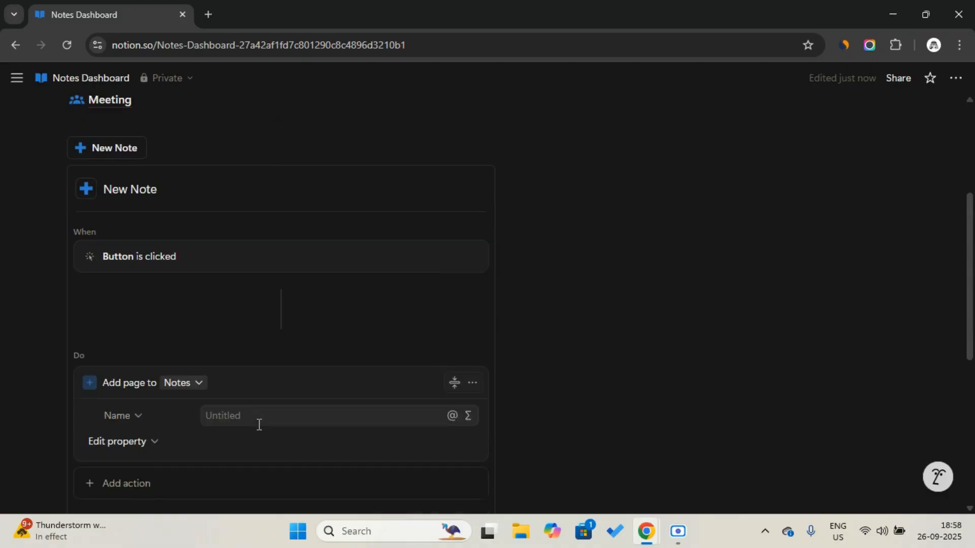
{"action": "left_click", "coordinate": [173, 442]}
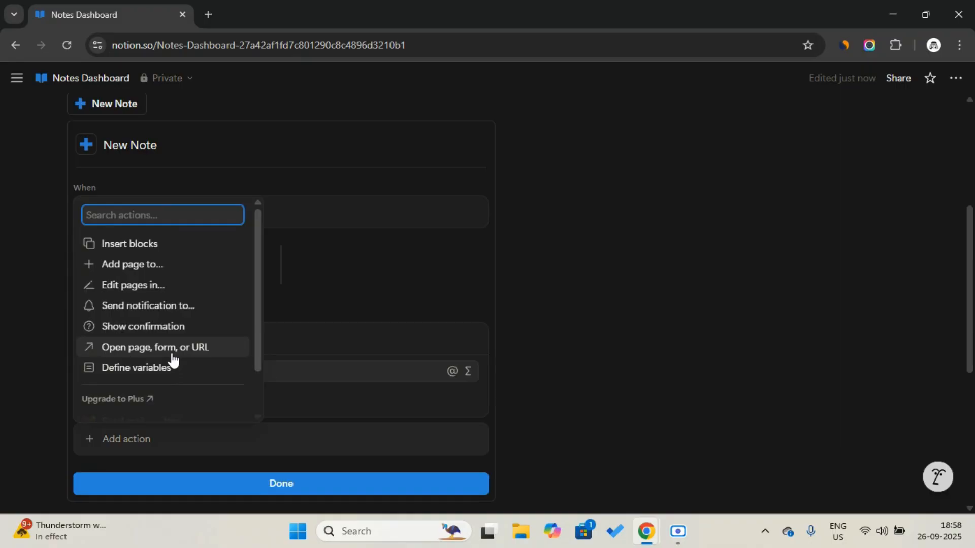
{"action": "left_click", "coordinate": [171, 350]}
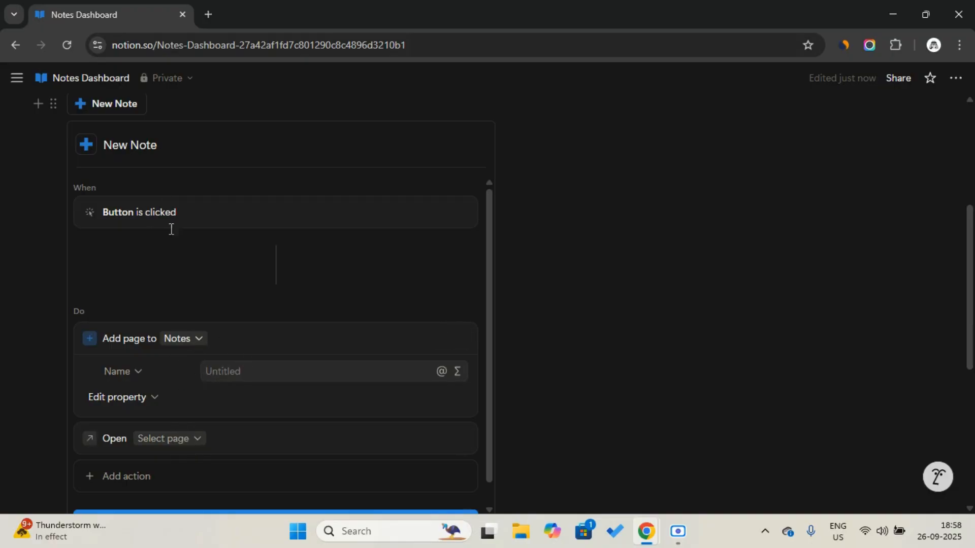
{"action": "left_click", "coordinate": [181, 440]}
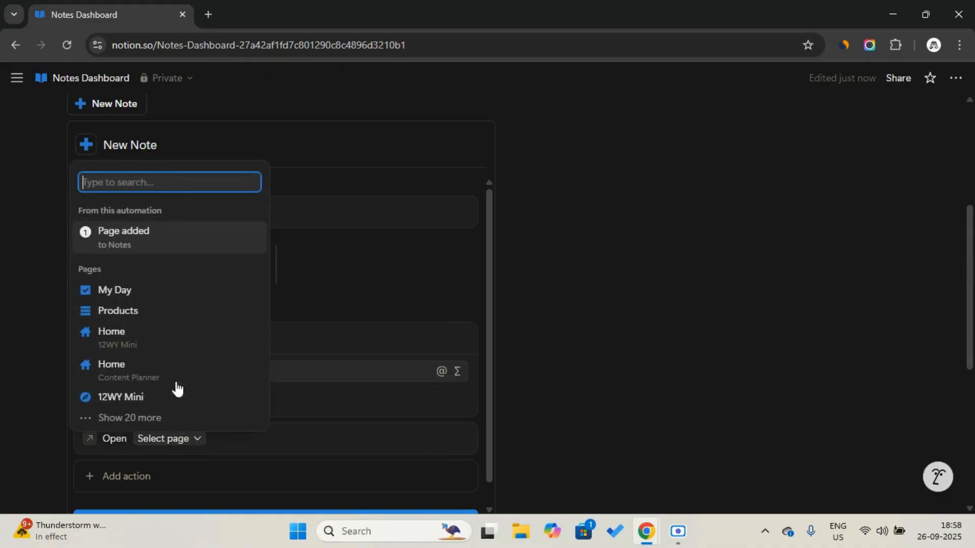
{"action": "left_click", "coordinate": [174, 246]}
{"action": "scroll", "coordinate": [273, 465], "scroll_direction": "down", "scroll_amount": 1}
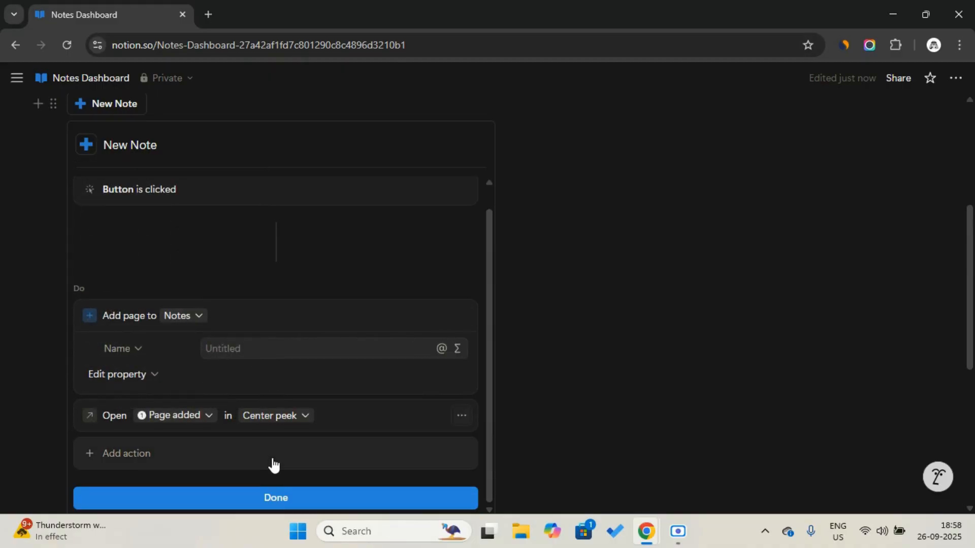
{"action": "left_click", "coordinate": [283, 496]}
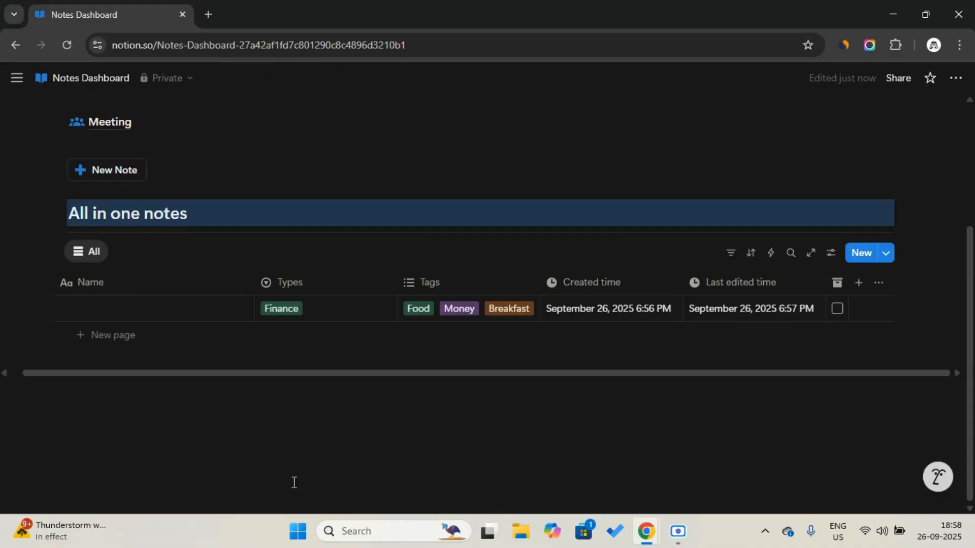
Step: Run the New Note button to create a blank note, and close its page
{"action": "left_click", "coordinate": [110, 173]}
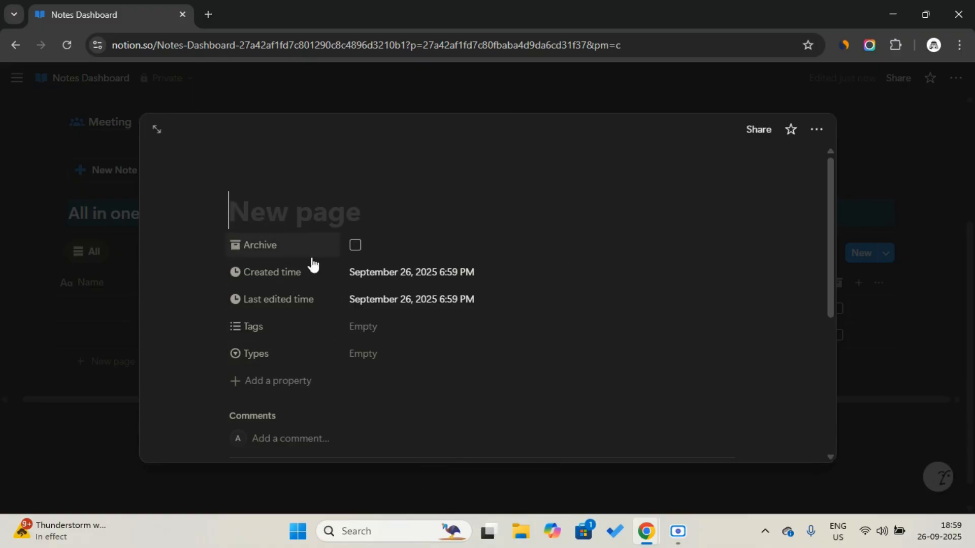
{"action": "left_click", "coordinate": [874, 217]}
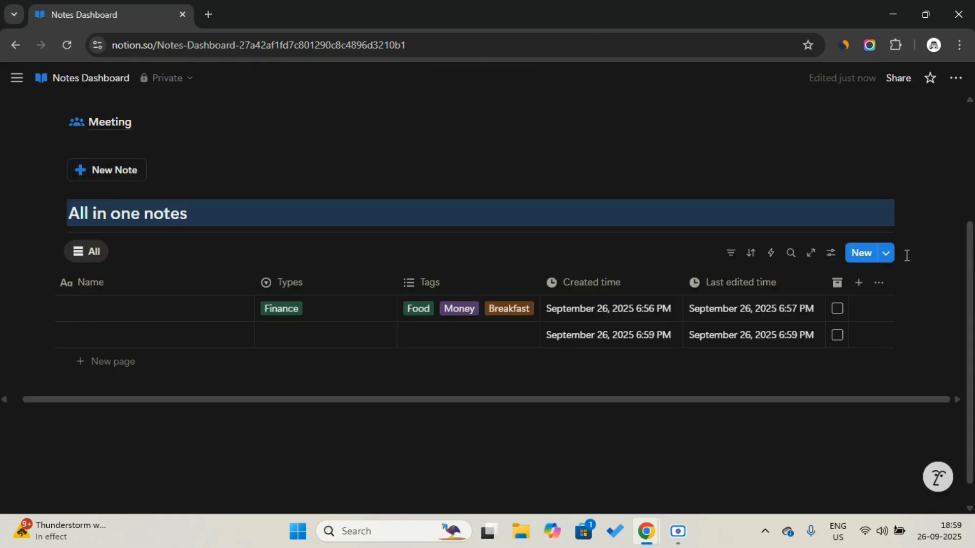
Step: Create a new template for the Notes database and title it "Enter New Note"
{"action": "left_click", "coordinate": [891, 255]}
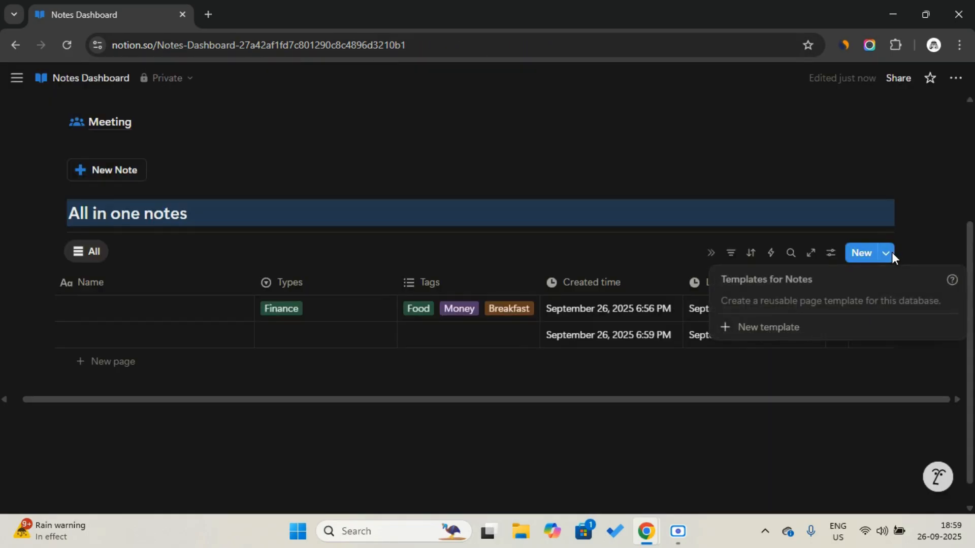
{"action": "left_click", "coordinate": [800, 329]}
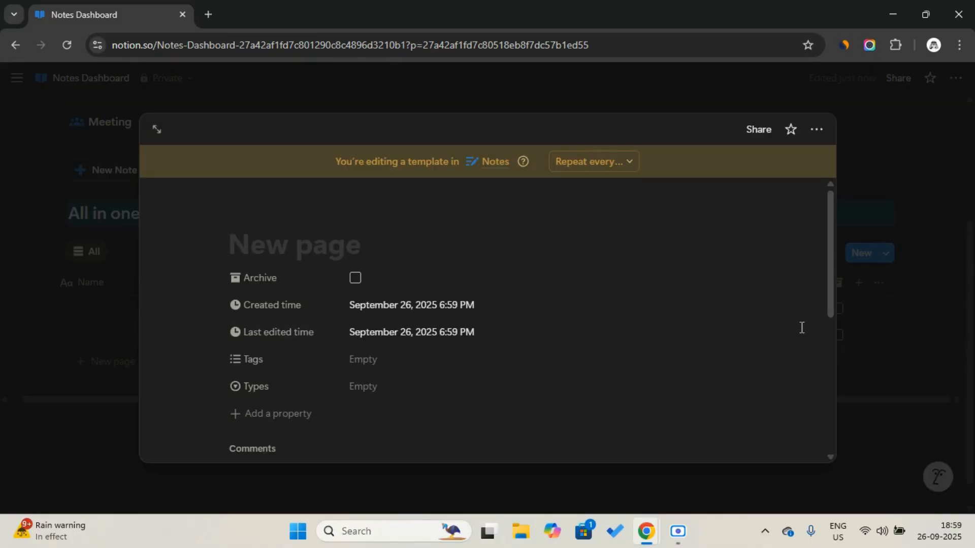
{"action": "key", "text": "Caps_Lock"}
{"action": "type", "text": "E"}
{"action": "key", "text": "Caps_Lock"}
{"action": "type", "text": "nter"}
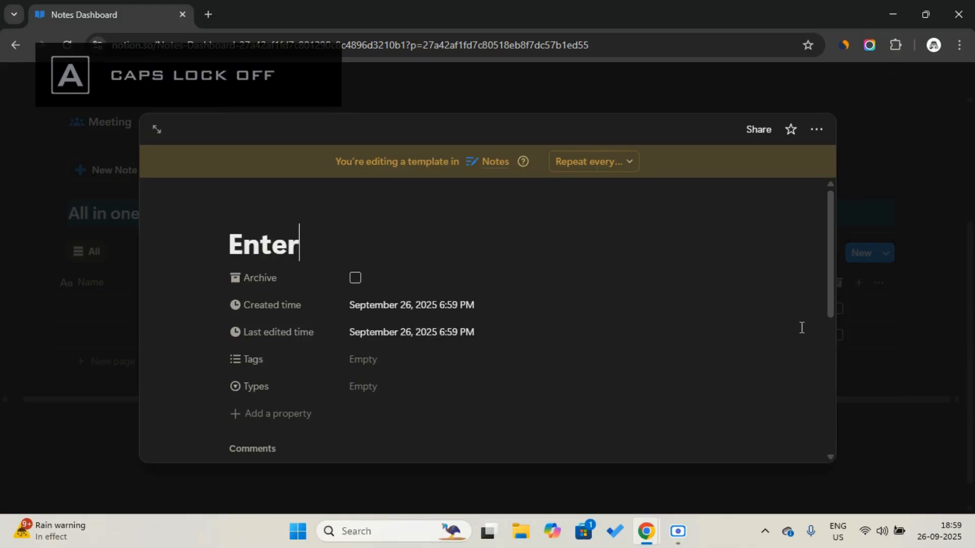
{"action": "type", "text": " New Note"}
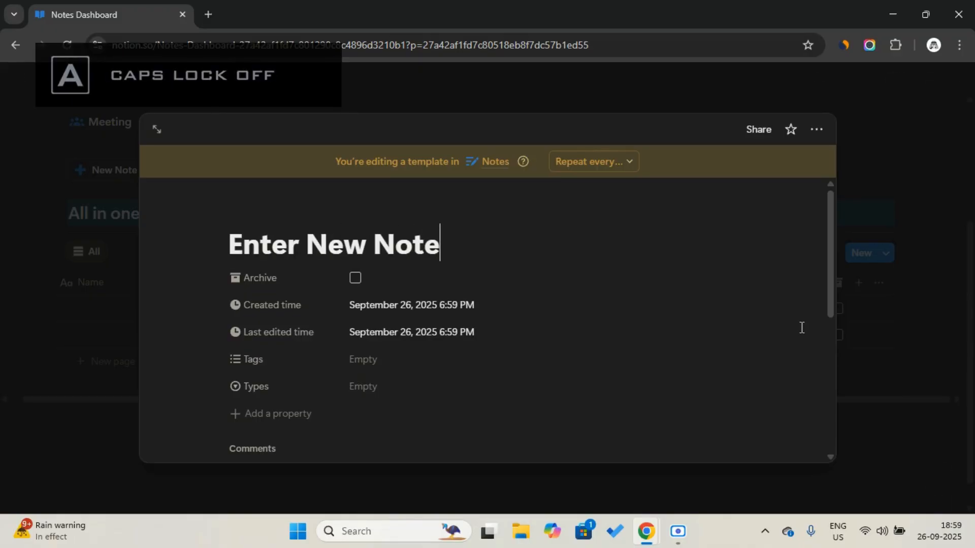
Step: Reorder the template's properties to Types, Tags, Archive, Created time, Last edited time, and close the template
{"action": "mouse_move", "coordinate": [259, 201]}
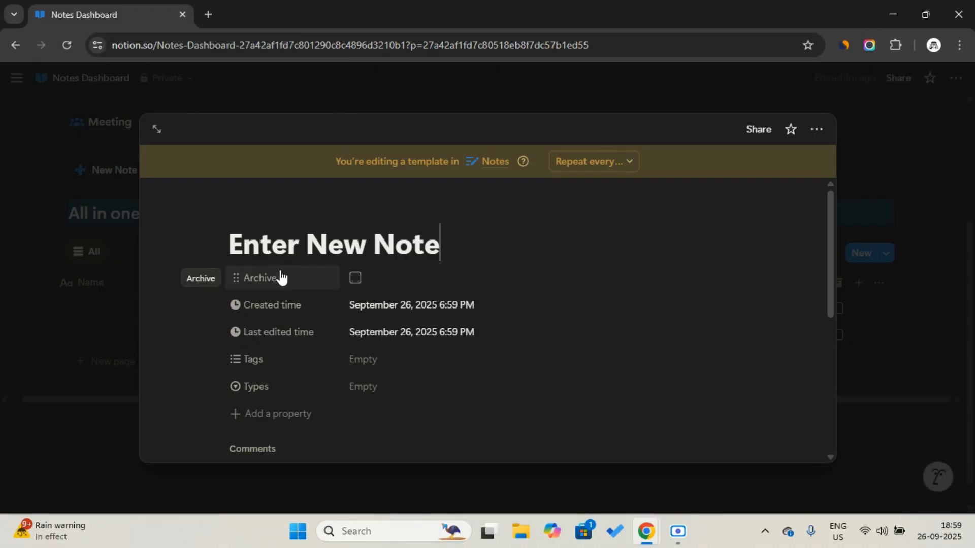
{"action": "left_click_drag", "start_coordinate": [282, 277], "coordinate": [285, 385]}
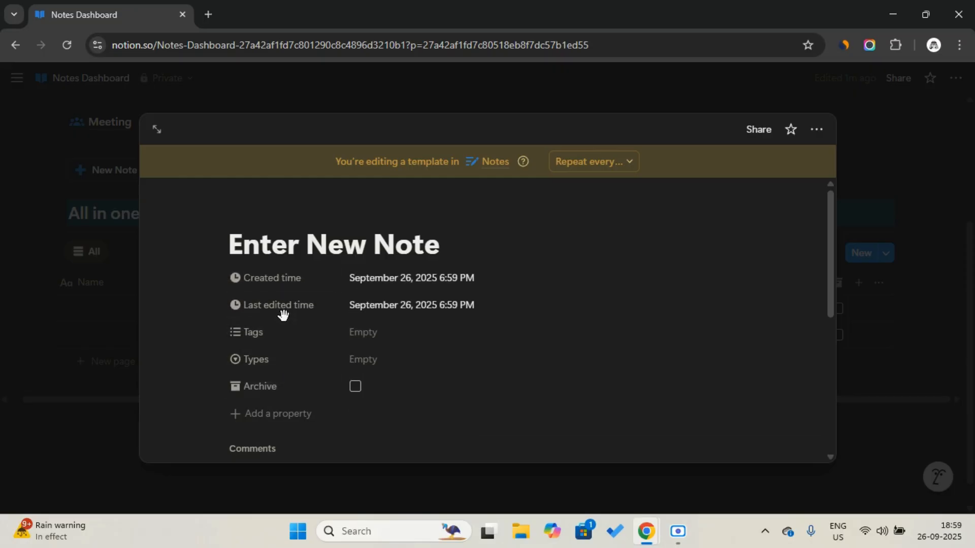
{"action": "left_click_drag", "start_coordinate": [283, 283], "coordinate": [283, 398]}
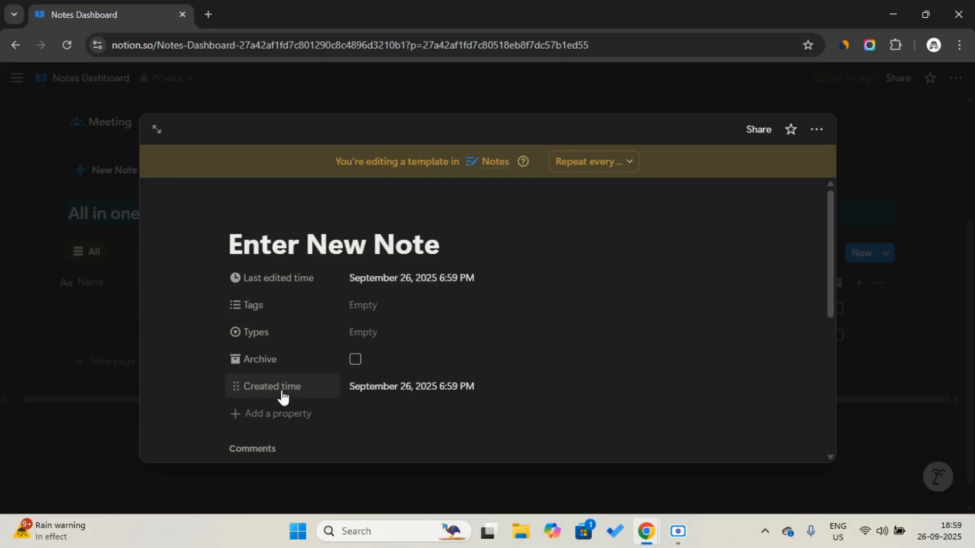
{"action": "left_click_drag", "start_coordinate": [286, 278], "coordinate": [281, 397]}
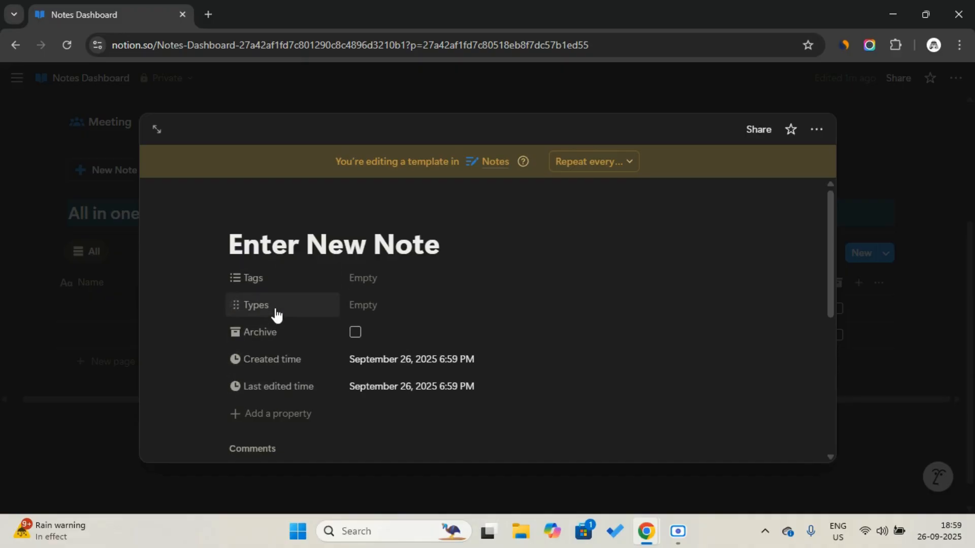
{"action": "left_click_drag", "start_coordinate": [276, 308], "coordinate": [274, 287]}
{"action": "left_click", "coordinate": [441, 245]}
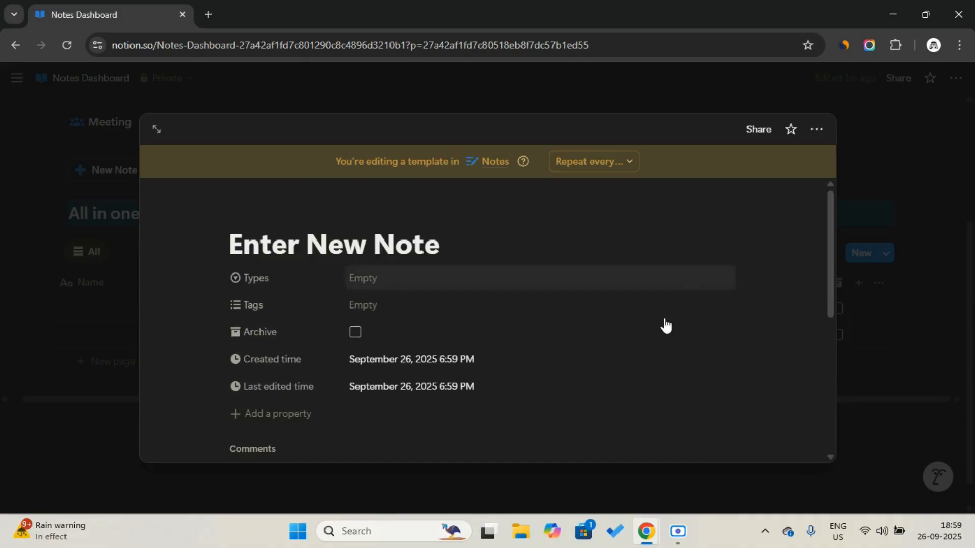
{"action": "left_click", "coordinate": [914, 267]}
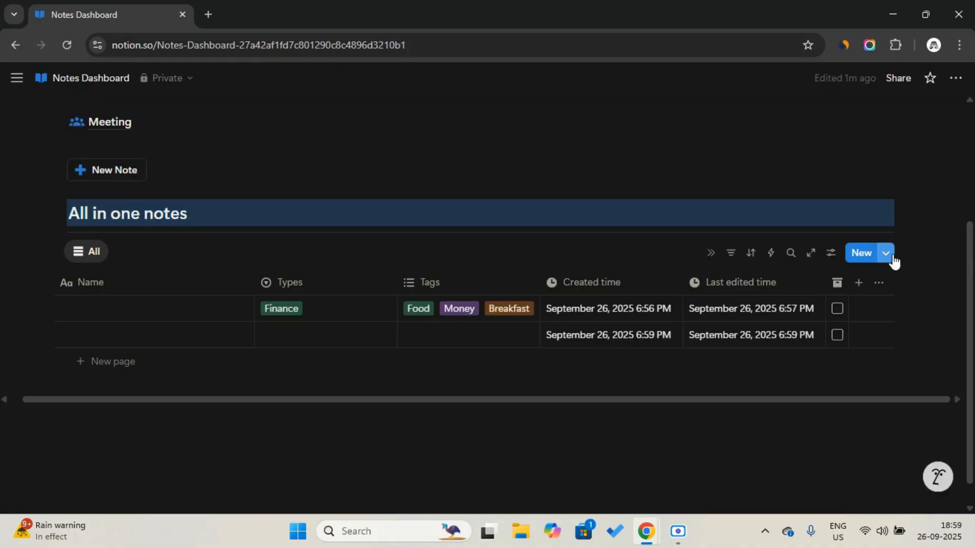
Step: Set the "Enter New Note" template as the default for all views in Notes and check the template list
{"action": "left_click", "coordinate": [887, 256]}
{"action": "left_click", "coordinate": [950, 303]}
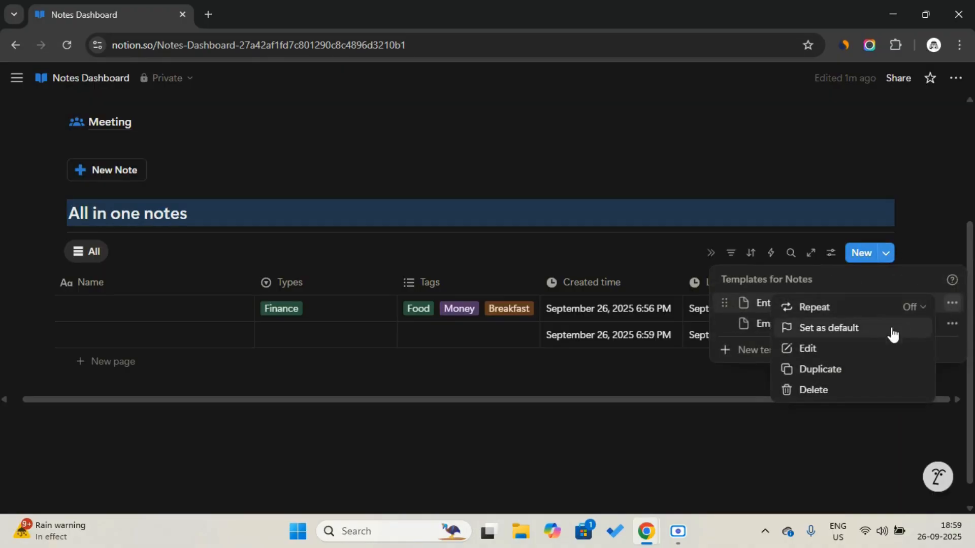
{"action": "left_click", "coordinate": [862, 330]}
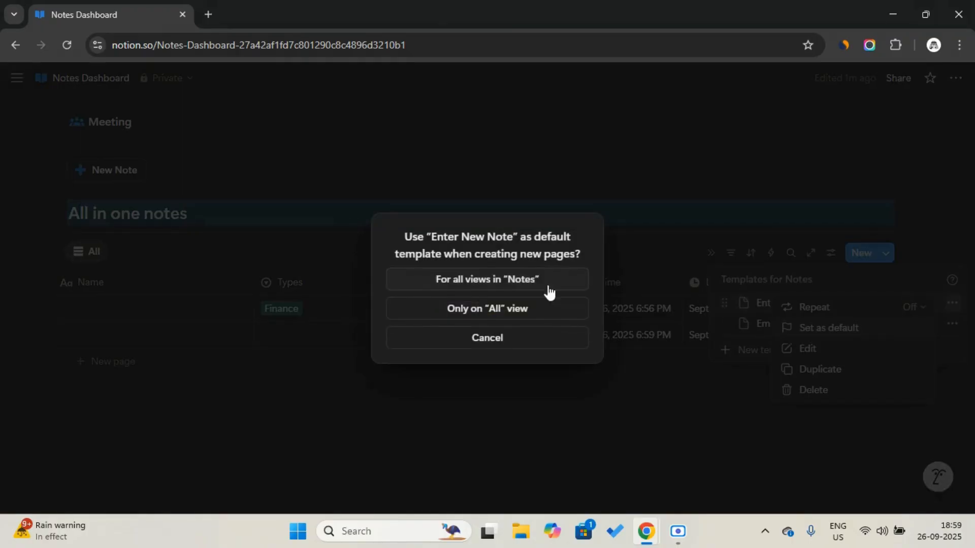
{"action": "left_click", "coordinate": [514, 279]}
{"action": "left_click", "coordinate": [886, 254]}
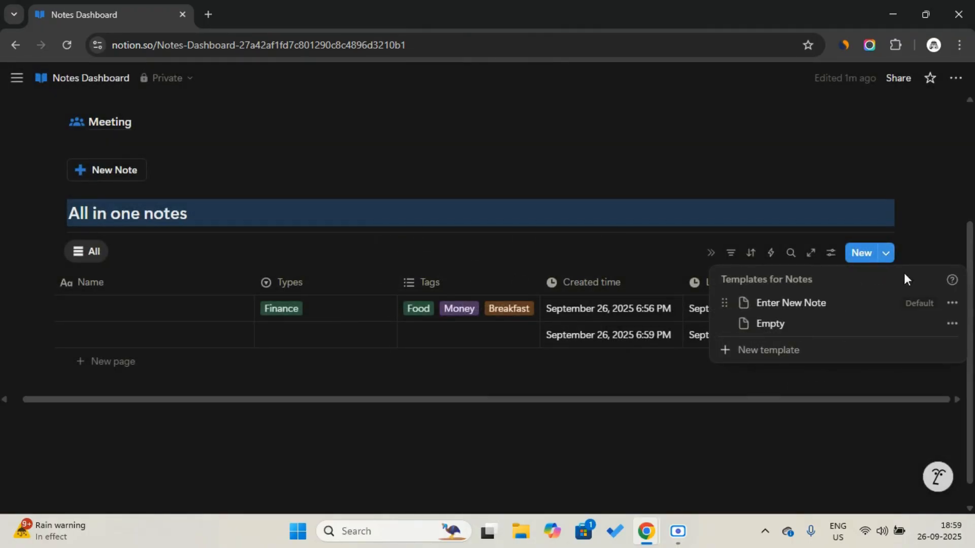
{"action": "left_click", "coordinate": [559, 370]}
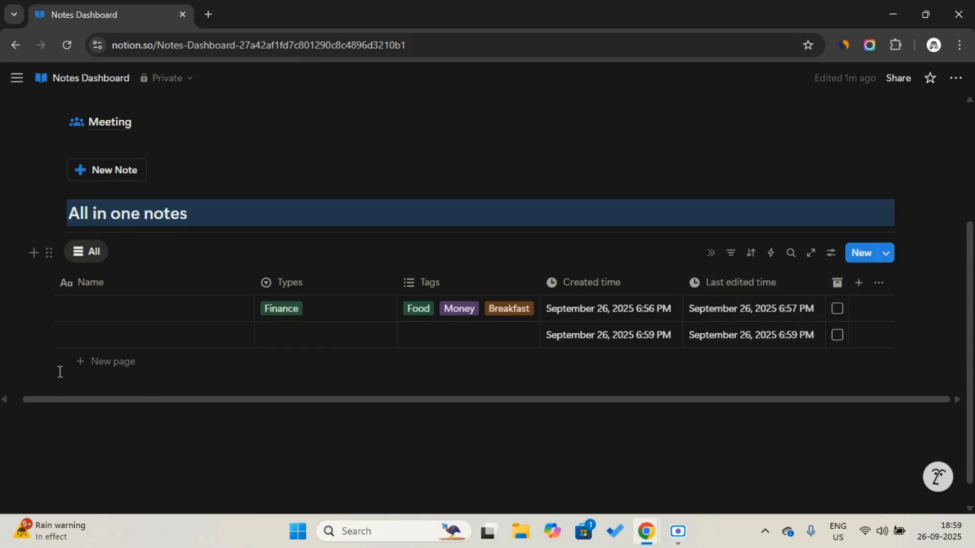
Step: Add a new page to the Notes table from the default template
{"action": "left_click", "coordinate": [104, 363]}
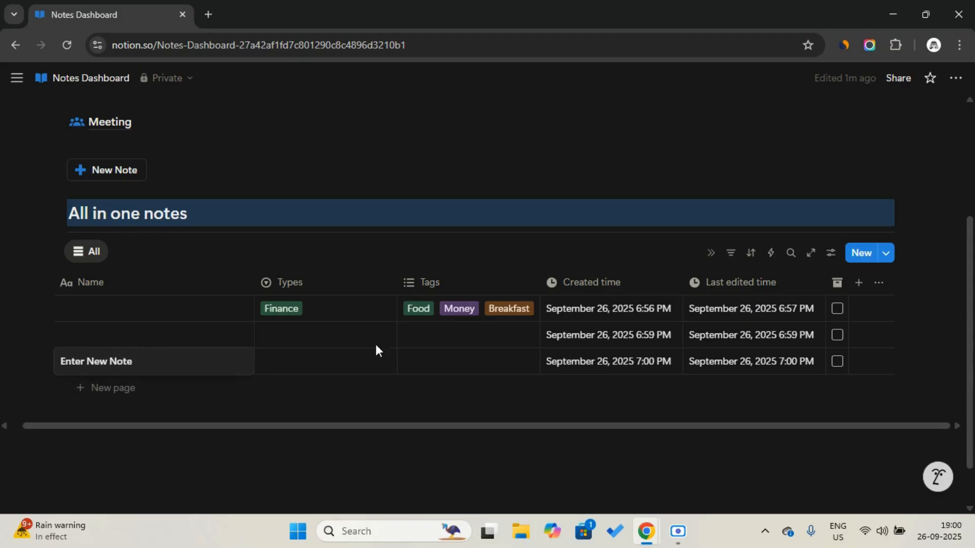
{"action": "key", "text": "Escape"}
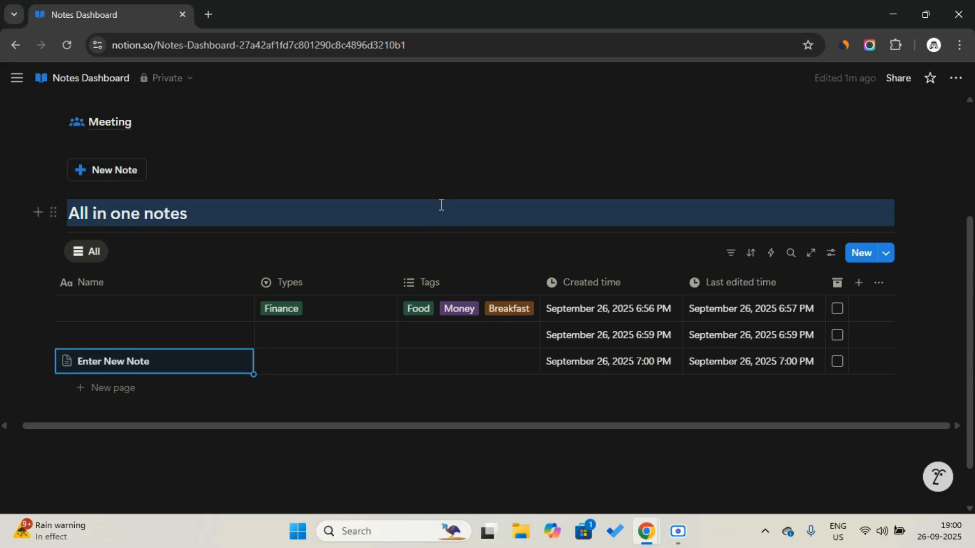
Step: Duplicate the "Enter New Note" template of the Notes database
{"action": "key", "text": "Escape"}
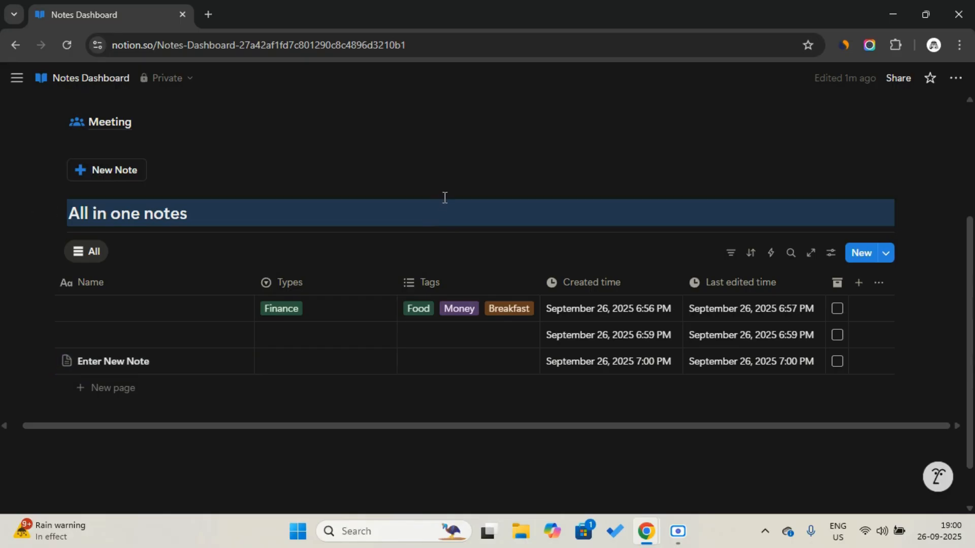
{"action": "left_click", "coordinate": [888, 257]}
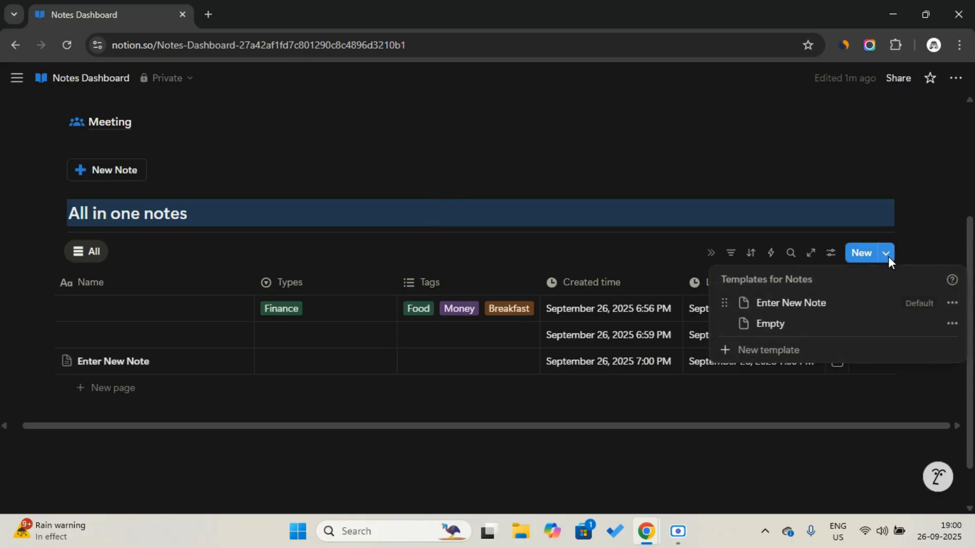
{"action": "left_click", "coordinate": [952, 303]}
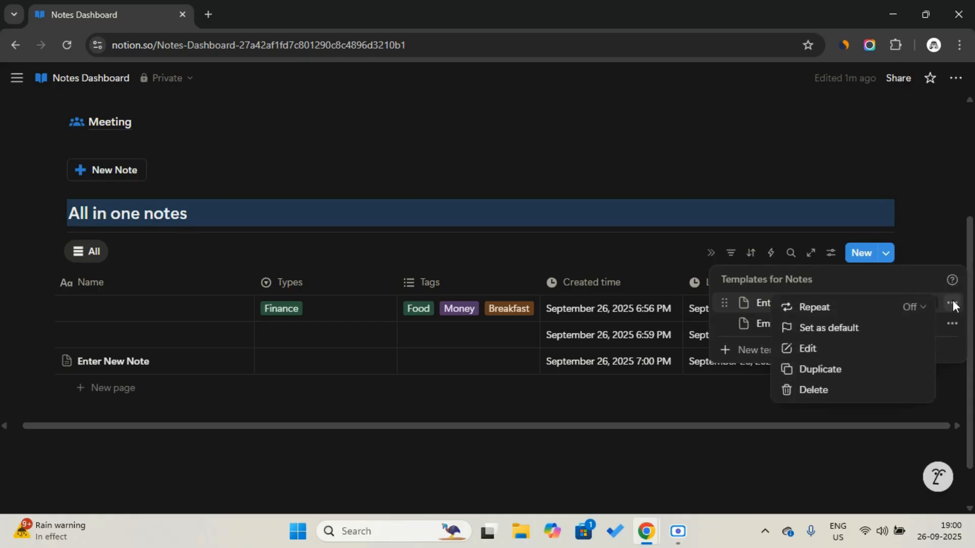
{"action": "left_click", "coordinate": [863, 366]}
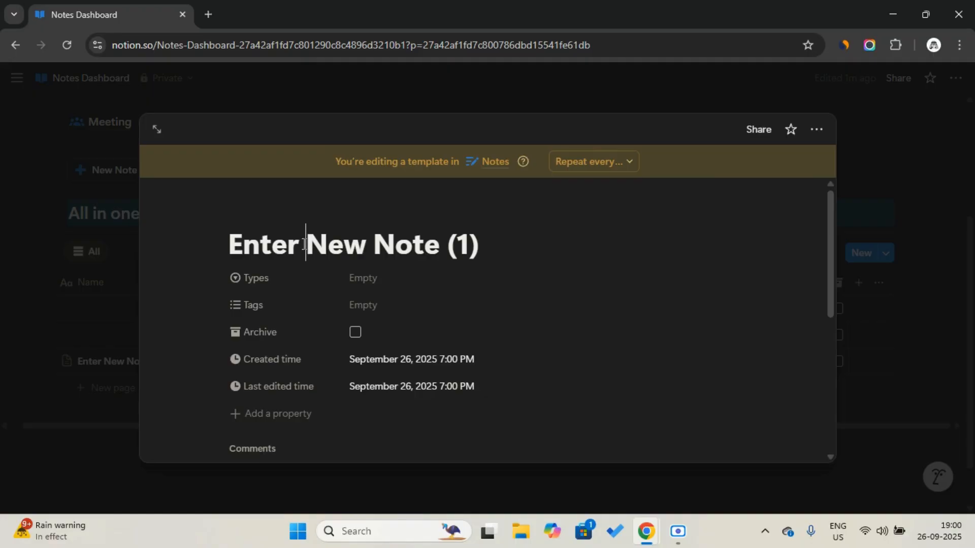
Step: Rename the duplicated template "Enter Meeting Note"
{"action": "double_click", "coordinate": [304, 244]}
{"action": "key", "text": "Caps_Lock"}
{"action": "type", "text": "M"}
{"action": "key", "text": "Caps_Lock"}
{"action": "type", "text": "eeti"}
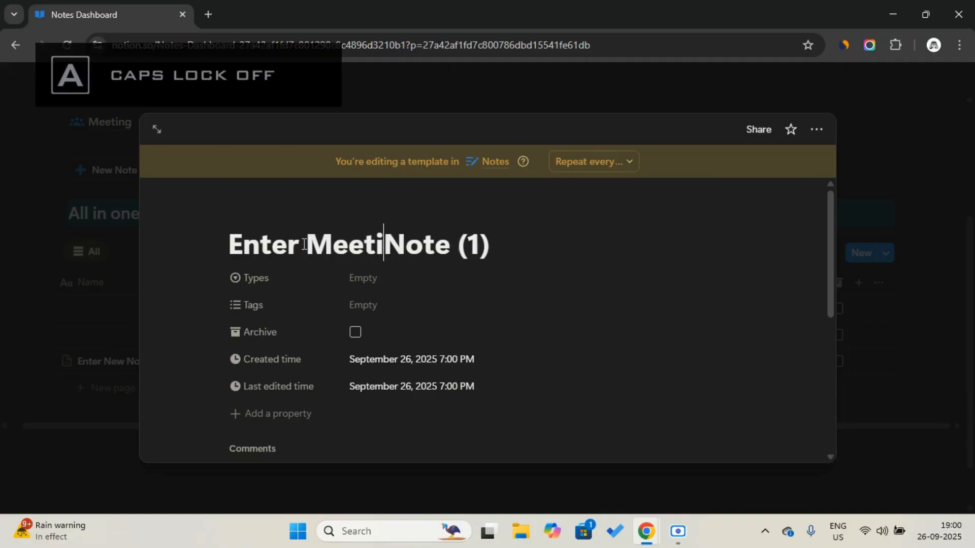
{"action": "type", "text": "ng"}
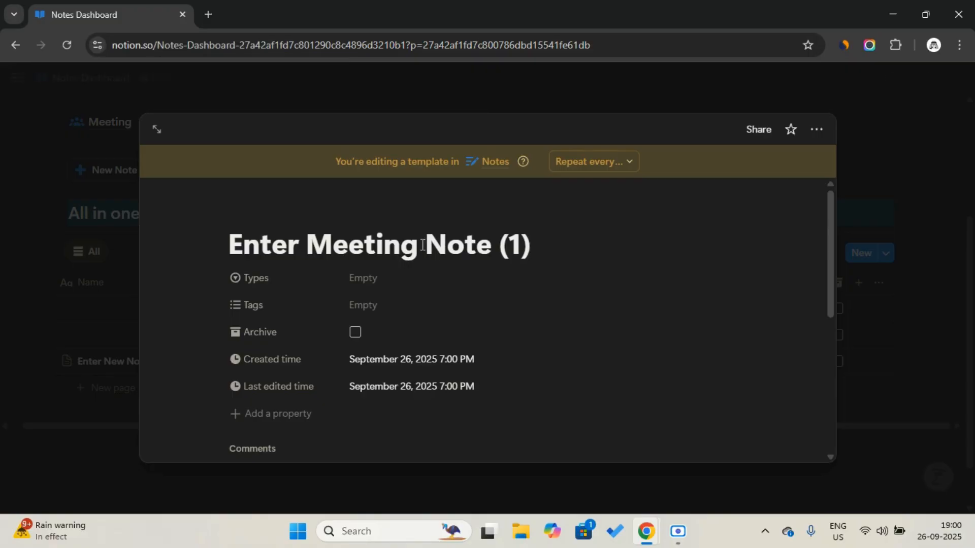
{"action": "left_click", "coordinate": [544, 246]}
{"action": "key", "text": "BackSpace"}
{"action": "key", "text": "BackSpace"}
{"action": "key", "text": "BackSpace"}
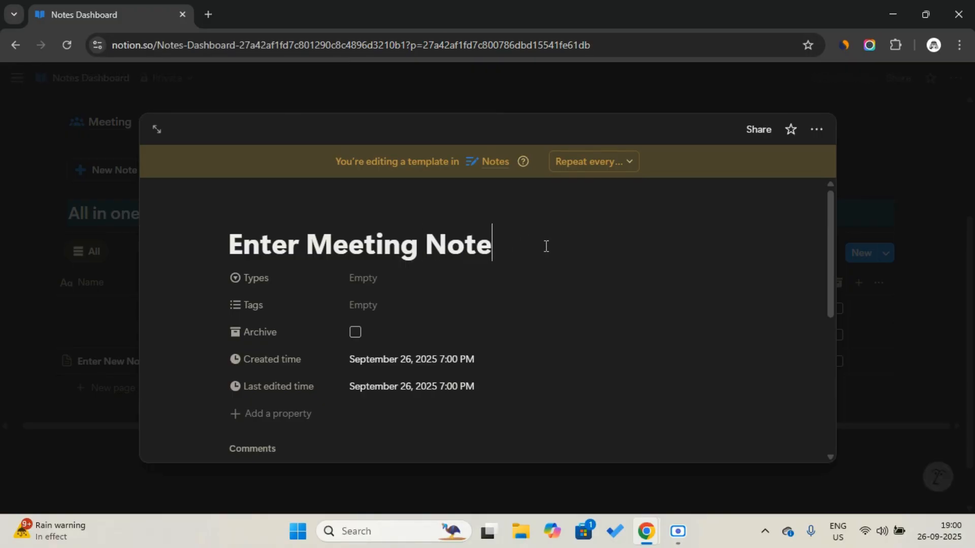
Step: Set the template's Types property to Meeting and leave its Tags empty
{"action": "left_click", "coordinate": [415, 289]}
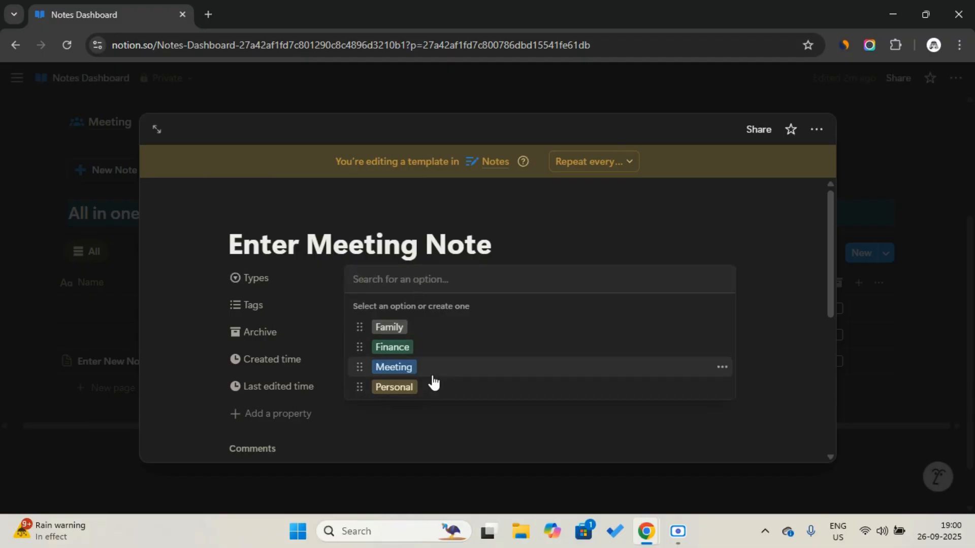
{"action": "left_click", "coordinate": [432, 373]}
{"action": "left_click", "coordinate": [412, 306]}
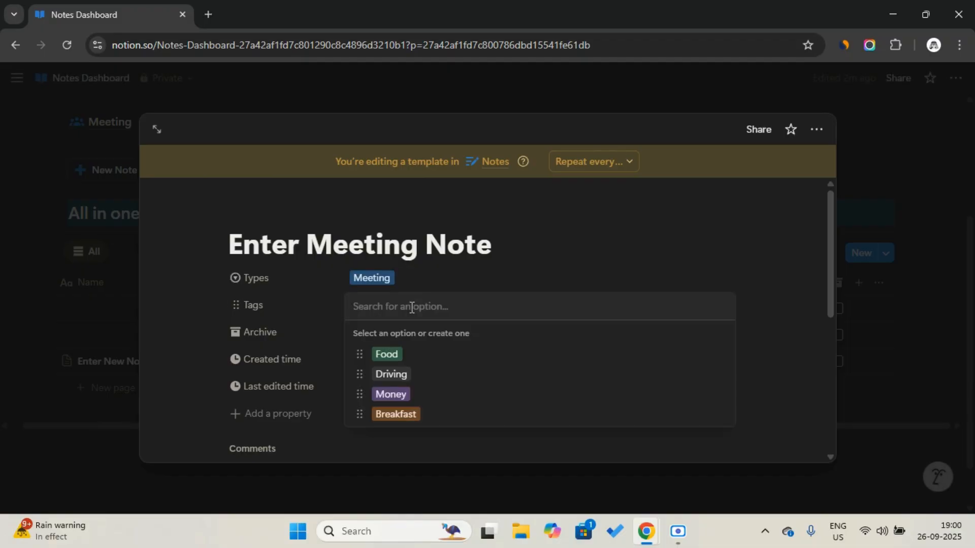
{"action": "left_click", "coordinate": [456, 245]}
Step: Add a Heading 2 reading "What happen in todays meeting" to the template body, followed by an empty line
{"action": "scroll", "coordinate": [455, 239], "scroll_direction": "down", "scroll_amount": 3}
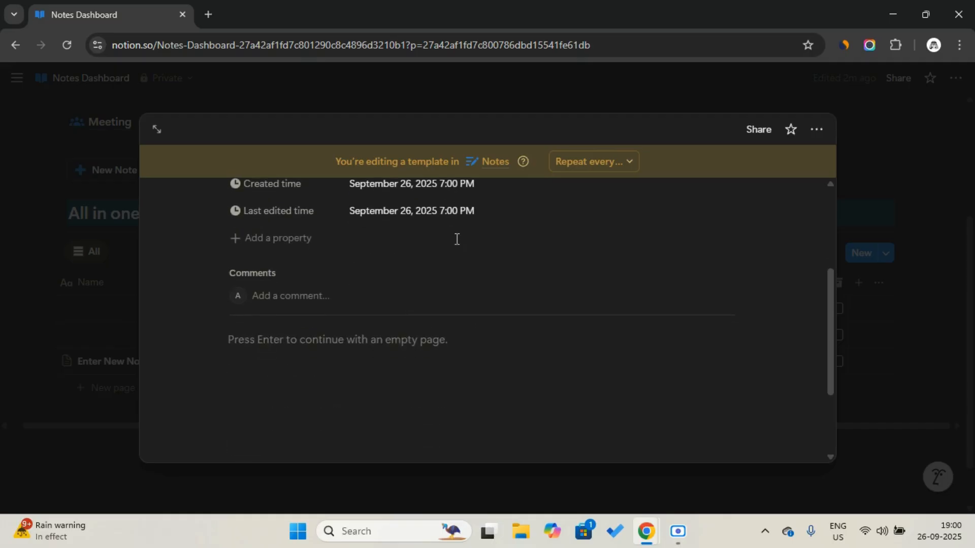
{"action": "left_click", "coordinate": [355, 348]}
{"action": "type", "text": "/"}
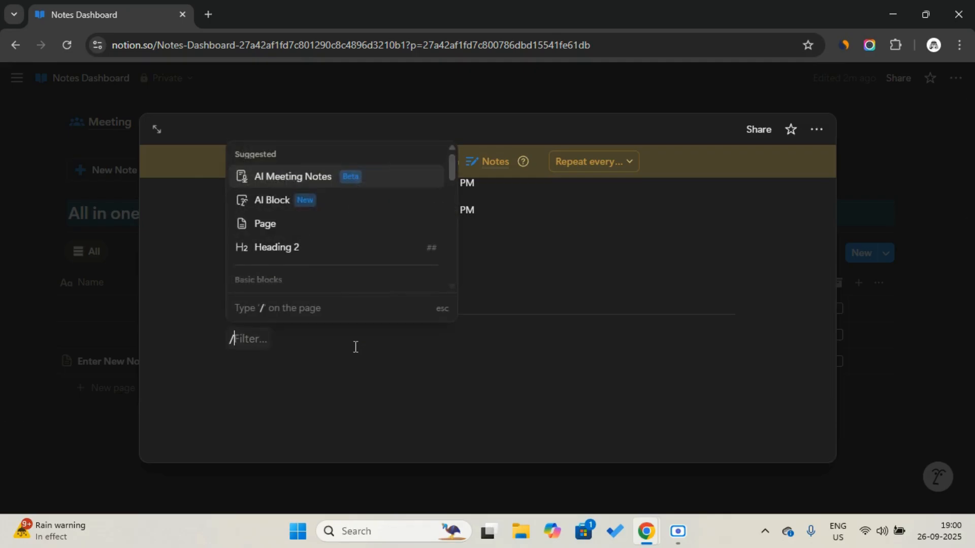
{"action": "type", "text": "h2"}
{"action": "key", "text": "Return"}
{"action": "key", "text": "Caps_Lock"}
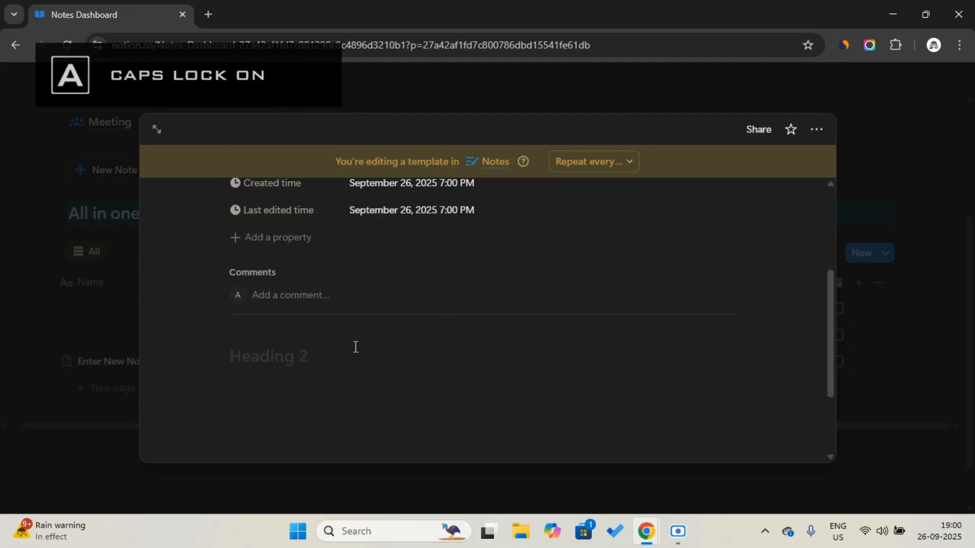
{"action": "type", "text": "W"}
{"action": "key", "text": "Caps_Lock"}
{"action": "type", "text": "hat happen in "}
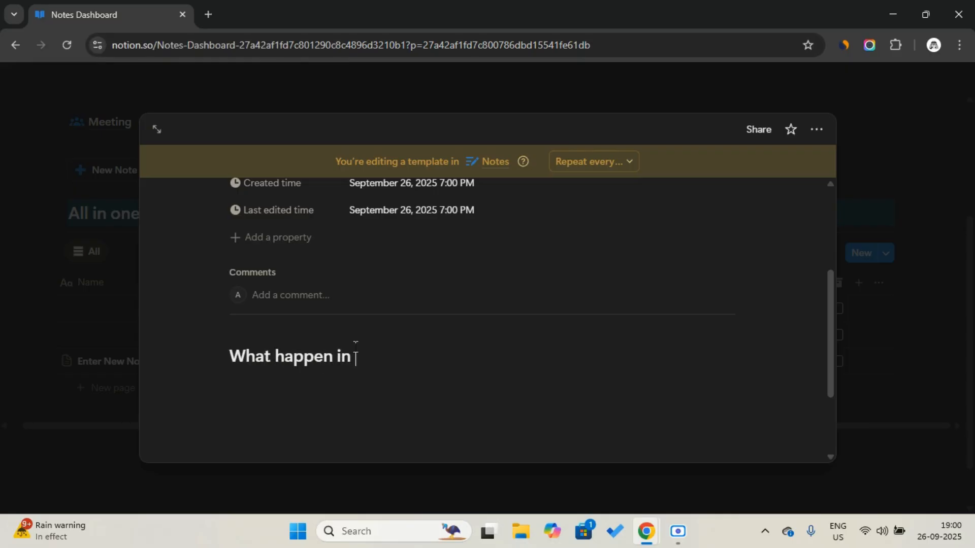
{"action": "type", "text": "todays meeting"}
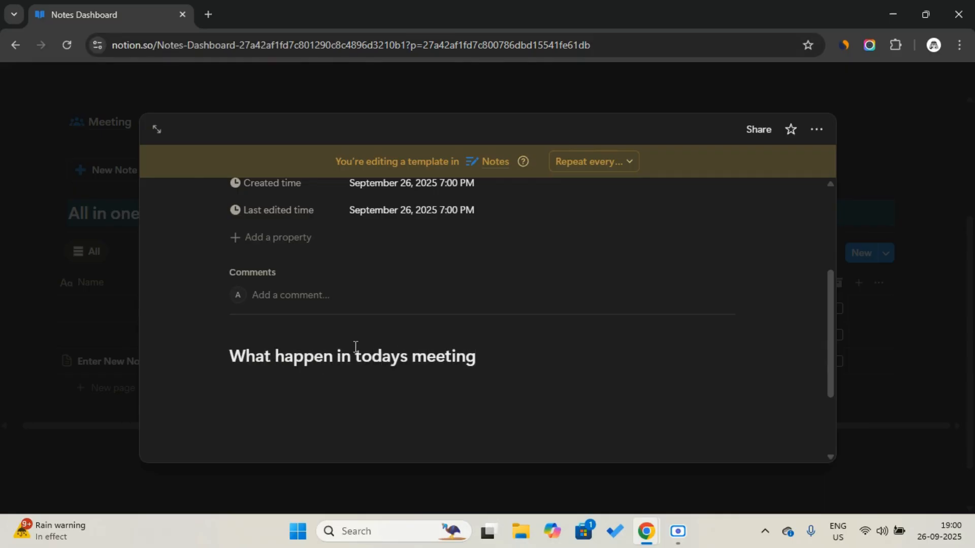
{"action": "key", "text": "Return"}
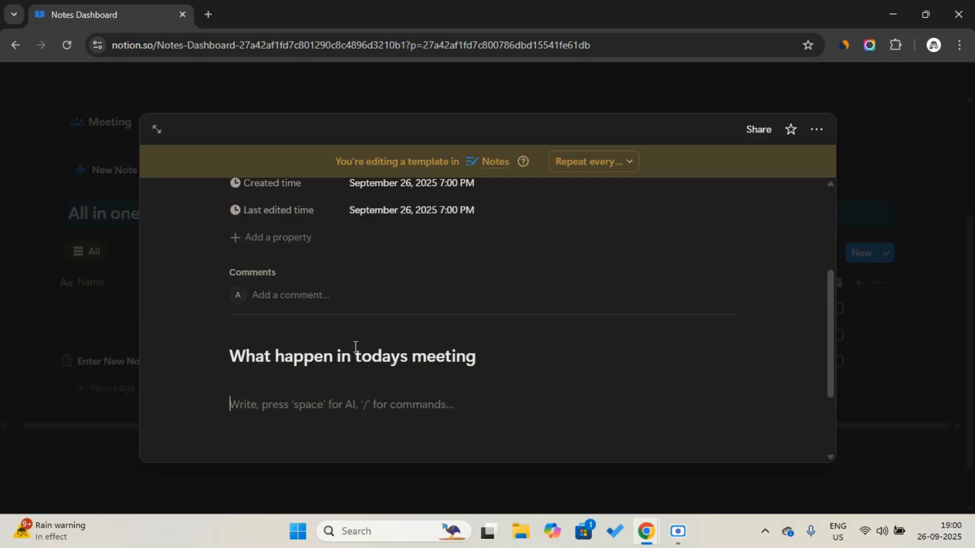
Step: Add a second Heading 2 reading "Important Notes" below the first heading
{"action": "type", "text": "/h2"}
{"action": "key", "text": "Return"}
{"action": "key", "text": "Caps_Lock"}
{"action": "type", "text": "Important"}
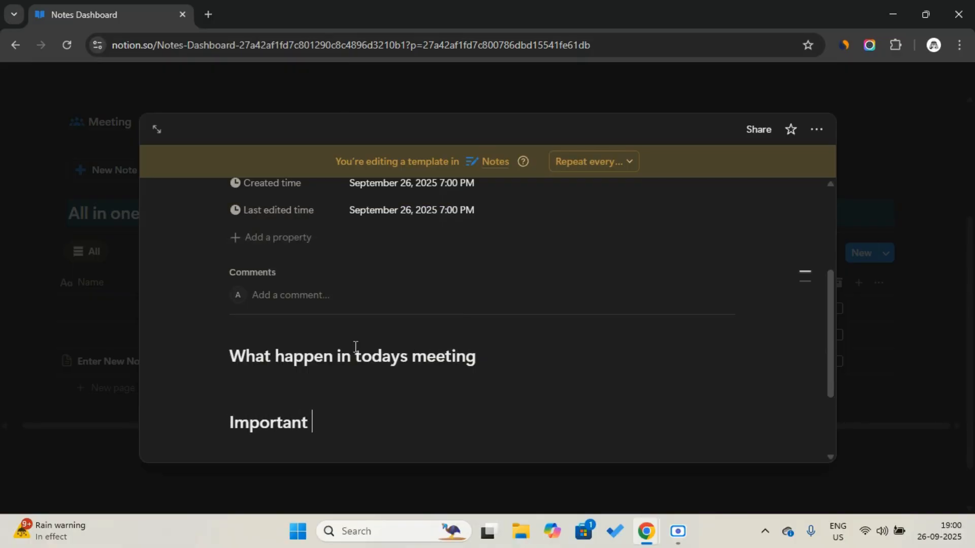
{"action": "key", "text": "Caps_Lock"}
{"action": "type", "text": "N"}
{"action": "key", "text": "Caps_Lock"}
{"action": "type", "text": "otes"}
{"action": "key", "text": "Return"}
Step: Add collapsed toggles named High, Medium and Low under "Important Notes" and close the template
{"action": "type", "text": ">"}
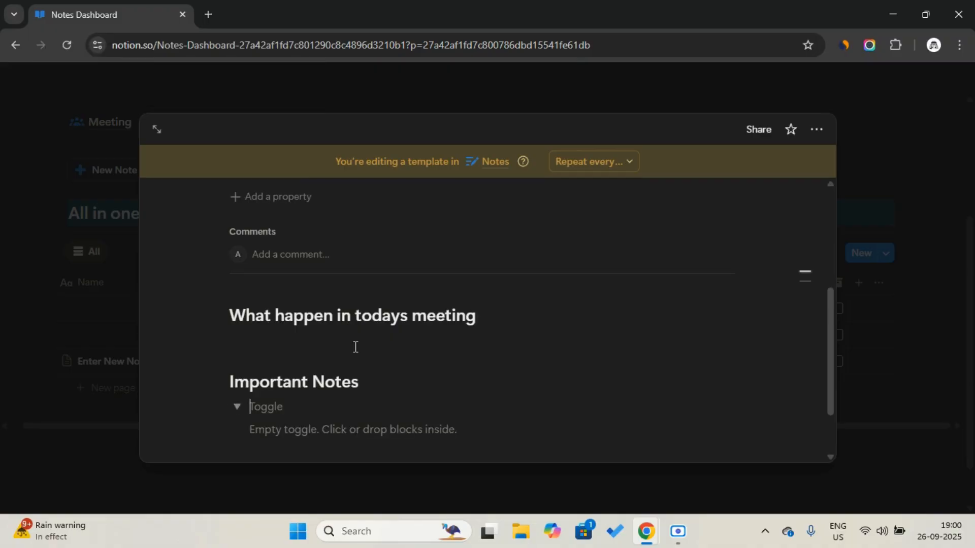
{"action": "key", "text": "Caps_Lock"}
{"action": "type", "text": "H"}
{"action": "key", "text": "Caps_Lock"}
{"action": "type", "text": "i"}
{"action": "key", "text": "Caps_Lock"}
{"action": "left_click", "coordinate": [237, 406]}
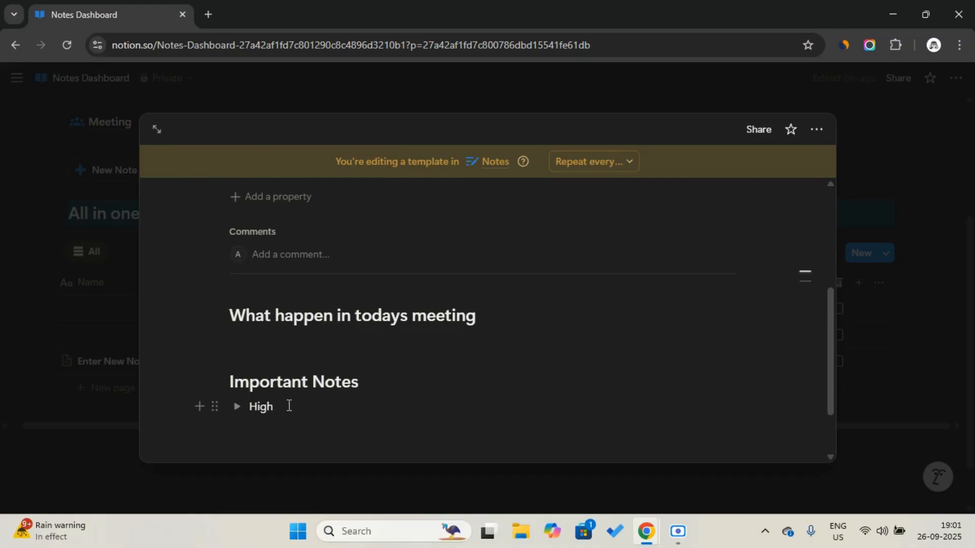
{"action": "key", "text": "Return"}
{"action": "key", "text": "Caps_Lock"}
{"action": "key", "text": "Caps_Lock"}
{"action": "type", "text": "M"}
{"action": "key", "text": "Caps_Lock"}
{"action": "type", "text": "edi"}
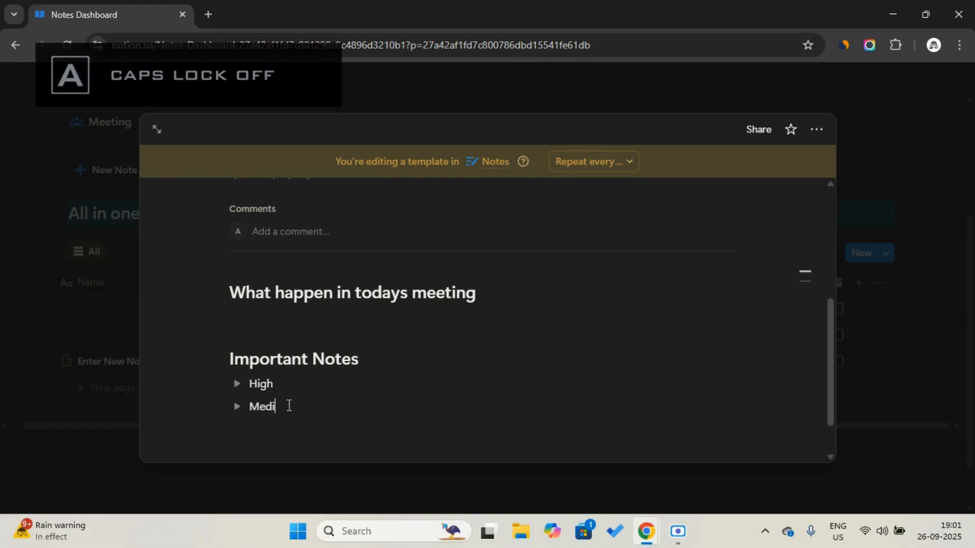
{"action": "type", "text": "e"}
{"action": "key", "text": "Return"}
{"action": "key", "text": "Caps_Lock"}
{"action": "type", "text": "Low"}
{"action": "key", "text": "Caps_Lock"}
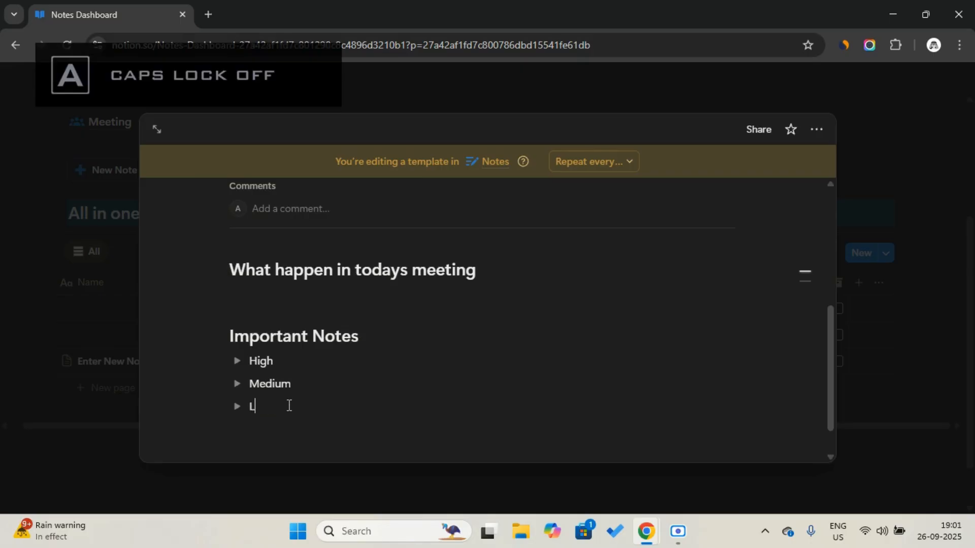
{"action": "left_click", "coordinate": [896, 246]}
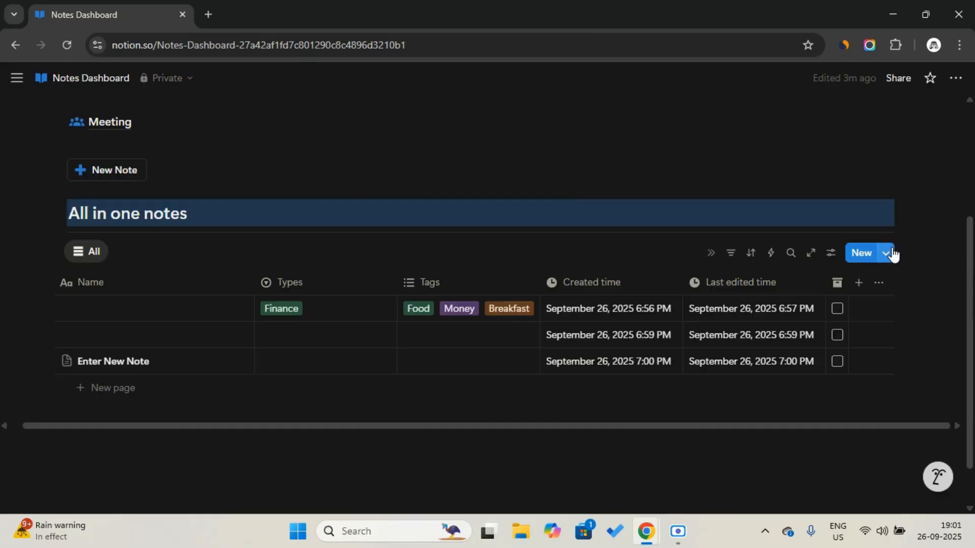
Step: Duplicate the "Enter New Note" template again for a family notes template
{"action": "left_click", "coordinate": [892, 254]}
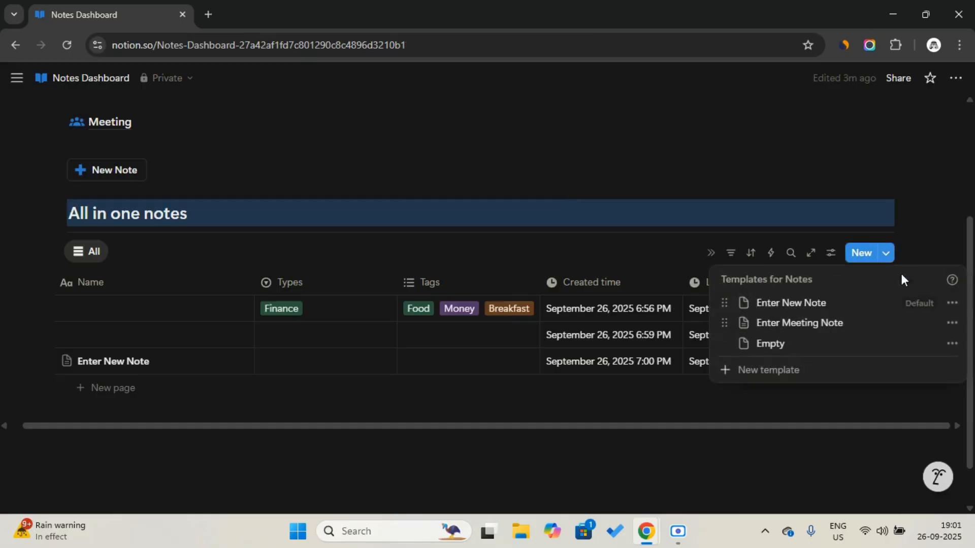
{"action": "left_click", "coordinate": [951, 306]}
{"action": "left_click", "coordinate": [876, 369]}
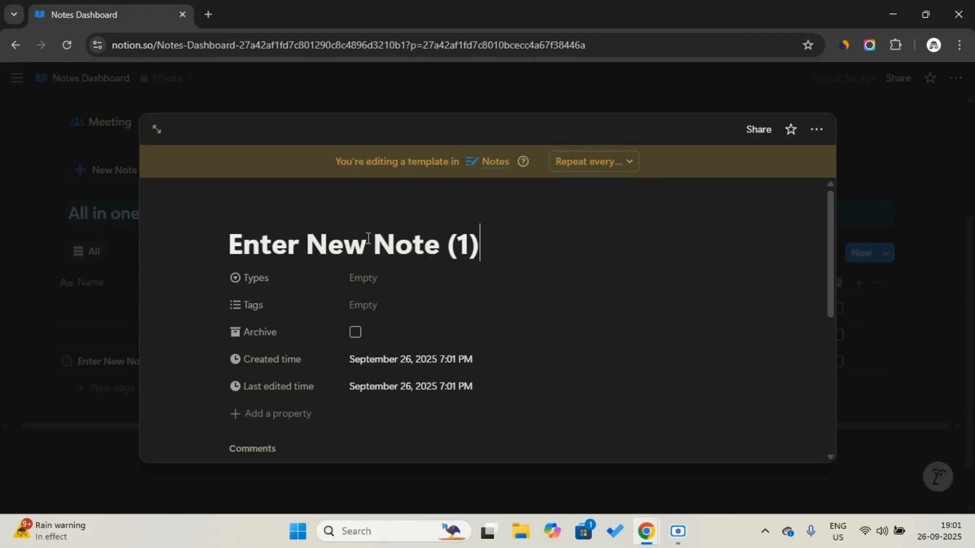
Step: Rename the new template copy "Enter Family Notes" and set its Types property to Family
{"action": "left_click_drag", "start_coordinate": [310, 246], "coordinate": [362, 238]}
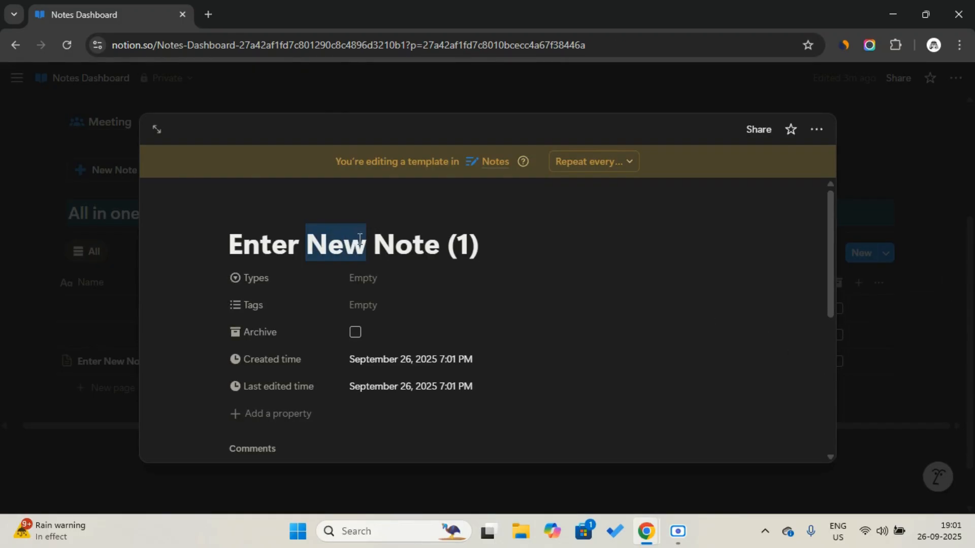
{"action": "key", "text": "Caps_Lock"}
{"action": "type", "text": "F"}
{"action": "key", "text": "Caps_Lock"}
{"action": "type", "text": "amily"}
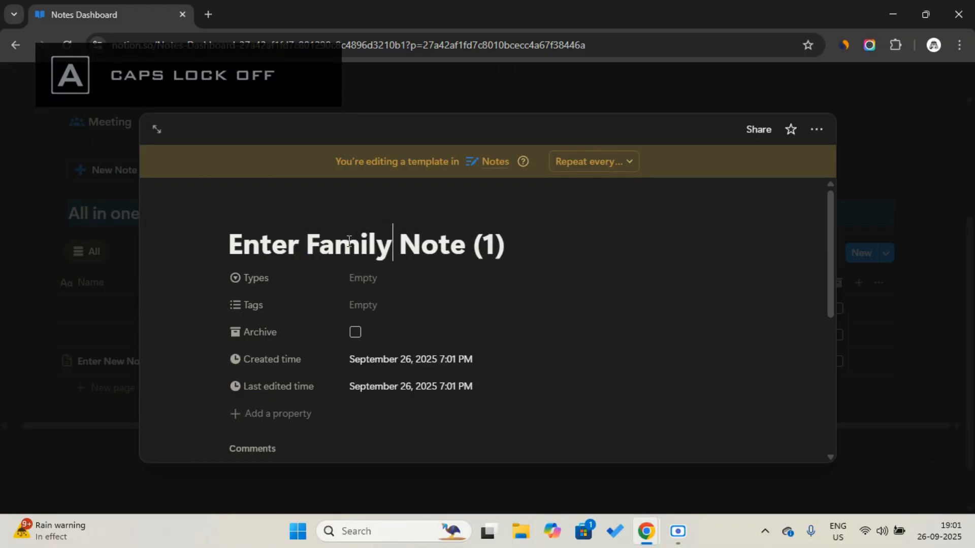
{"action": "left_click", "coordinate": [526, 244]}
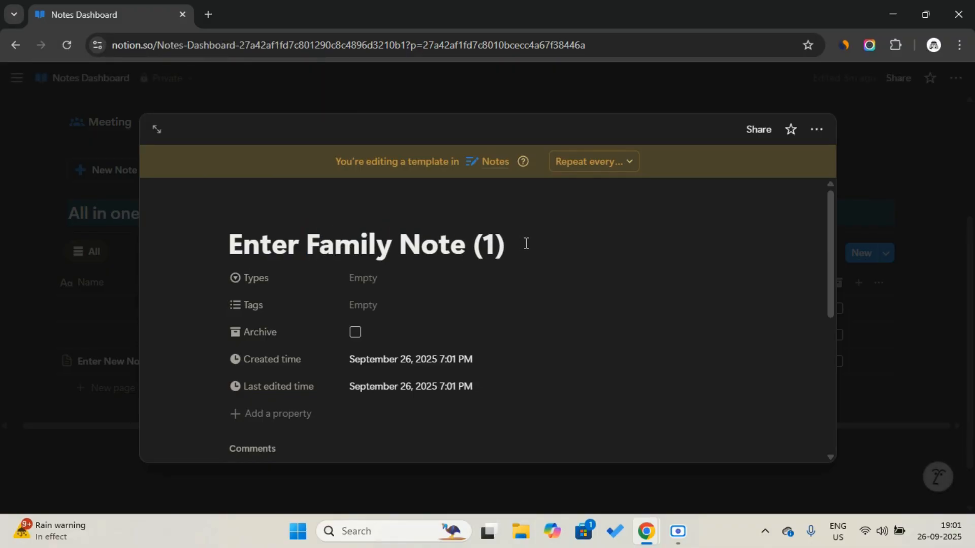
{"action": "key", "text": "BackSpace"}
{"action": "key", "text": "BackSpace"}
{"action": "key", "text": "BackSpace"}
{"action": "key", "text": "BackSpace"}
{"action": "key", "text": "BackSpace"}
{"action": "key", "text": "BackSpace"}
{"action": "key", "text": "BackSpace"}
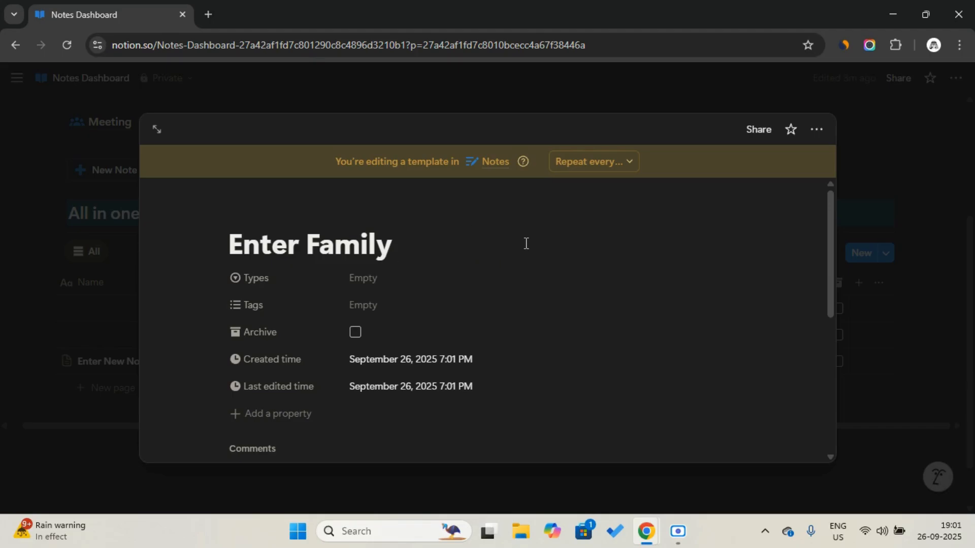
{"action": "type", "text": "Note"}
{"action": "key", "text": "BackSpace"}
{"action": "type", "text": "tes"}
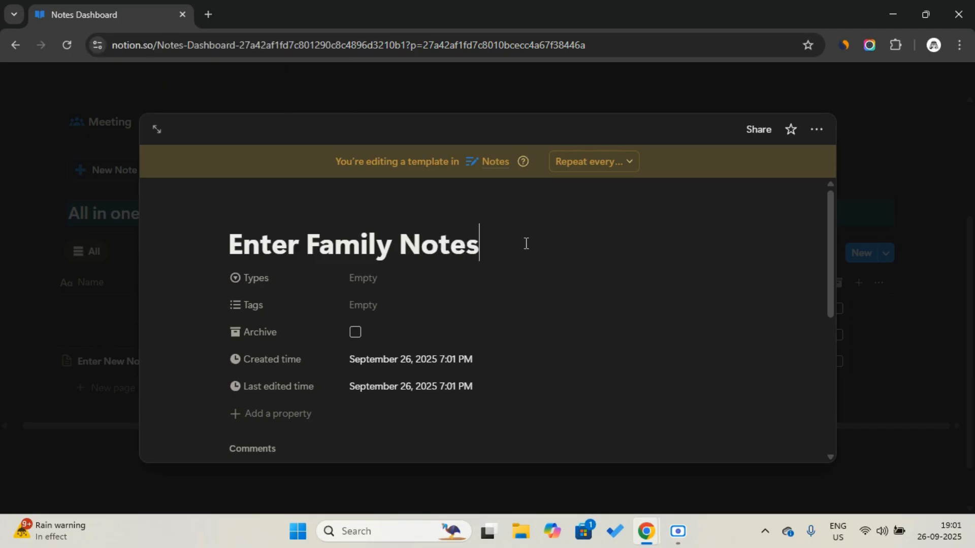
{"action": "left_click", "coordinate": [480, 280]}
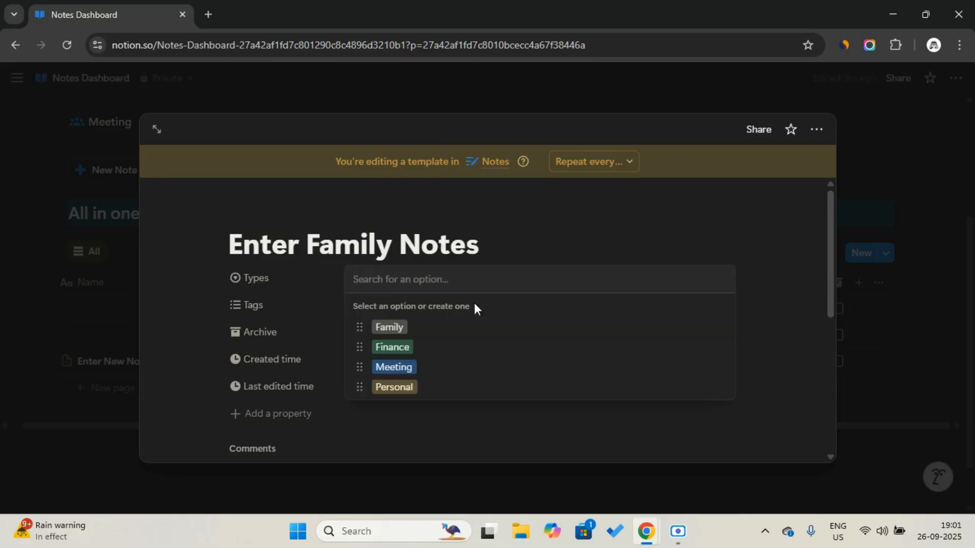
{"action": "left_click", "coordinate": [452, 335]}
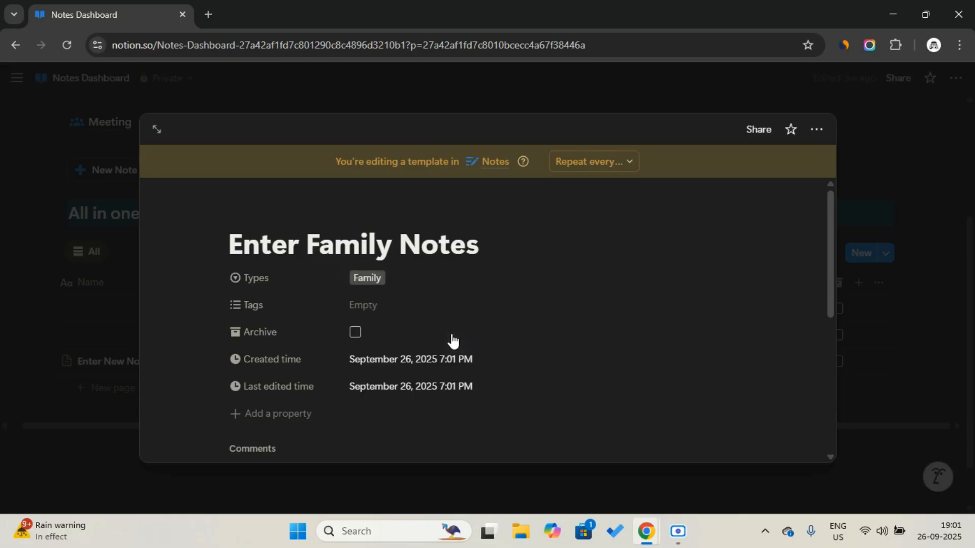
Step: Add blue-background headings "What happen in the house" and "What you need to change" to the template, each followed by a divider, and check the template list
{"action": "scroll", "coordinate": [412, 404], "scroll_direction": "down", "scroll_amount": 3}
{"action": "left_click", "coordinate": [407, 356]}
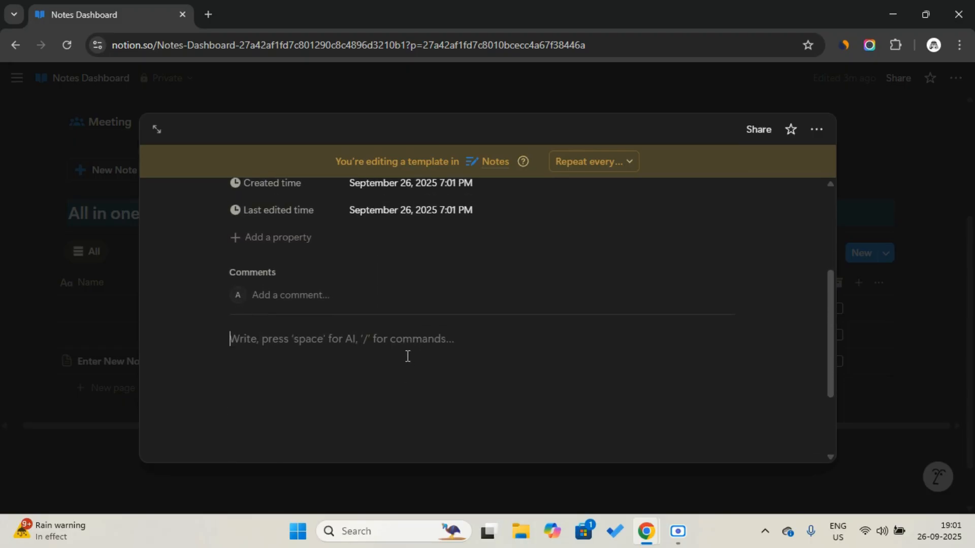
{"action": "type", "text": "/h"}
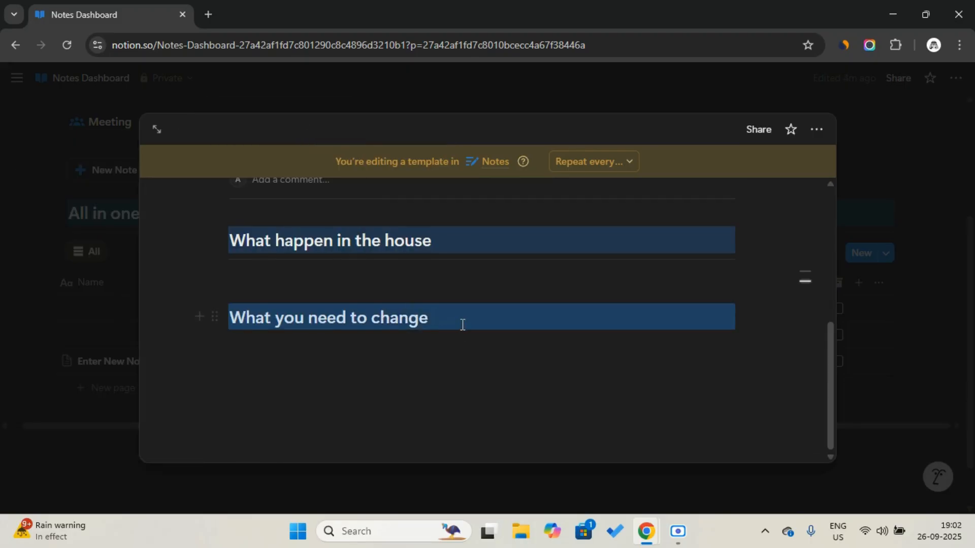
{"action": "left_click", "coordinate": [462, 325]}
{"action": "type", "text": "/di"}
{"action": "key", "text": "Return"}
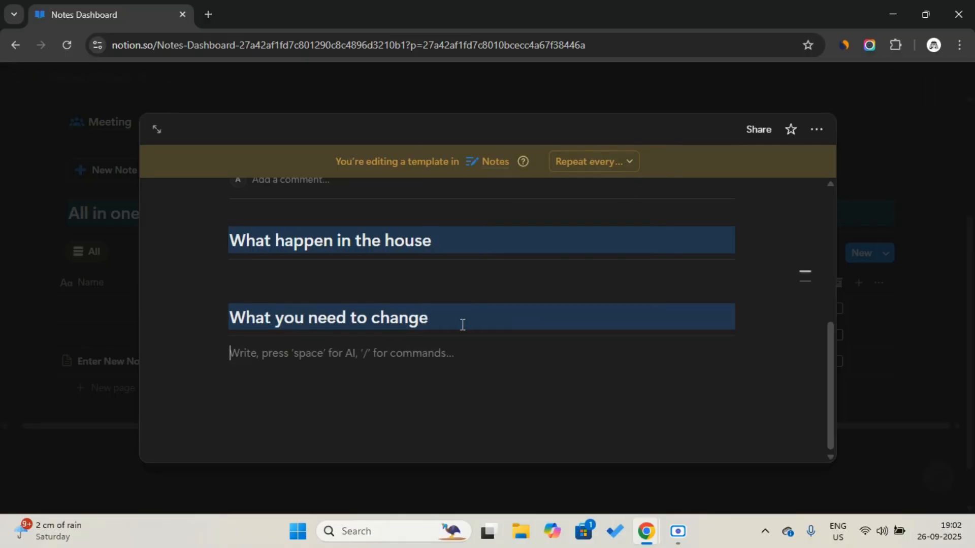
{"action": "left_click", "coordinate": [867, 349]}
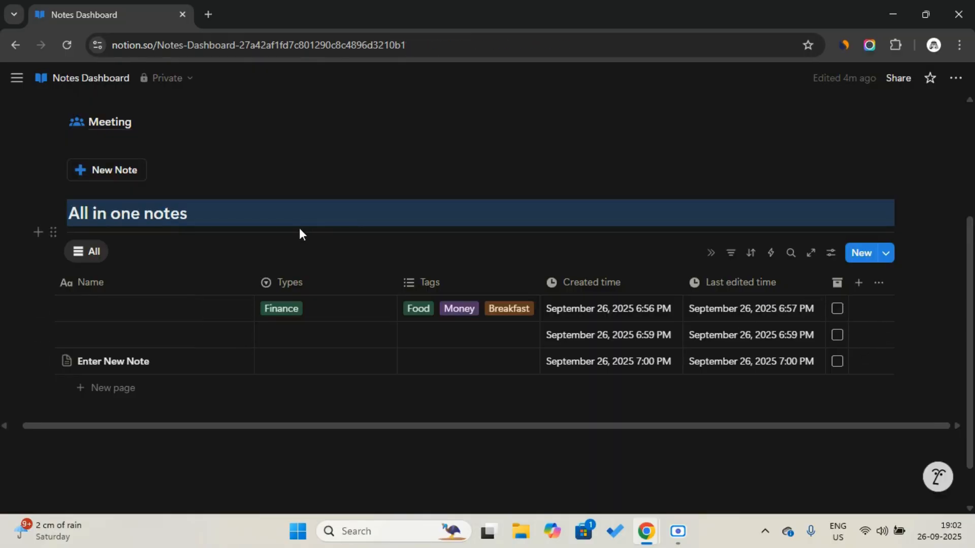
{"action": "left_click", "coordinate": [892, 254]}
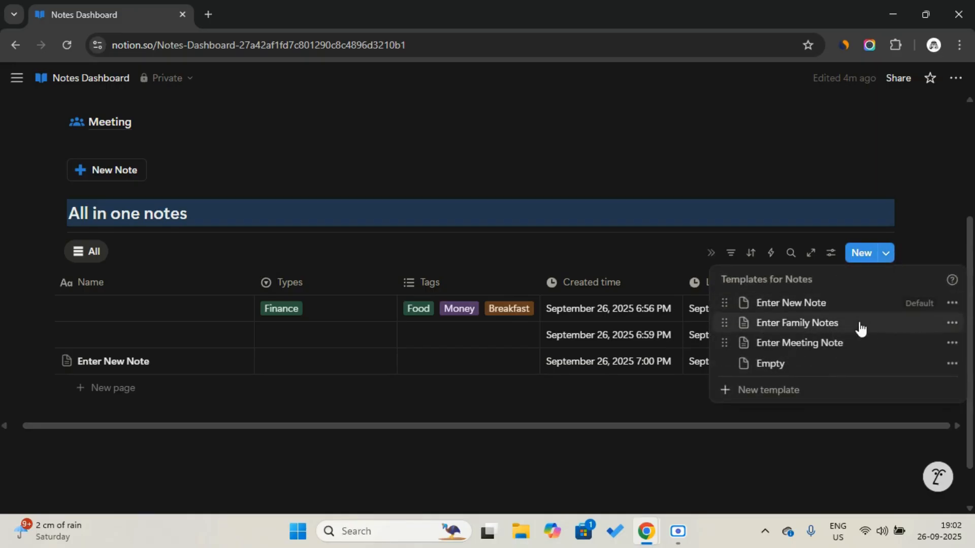
Step: Close the template list and insert a three-column layout between the Meeting page link and the New Note button
{"action": "left_click", "coordinate": [604, 477]}
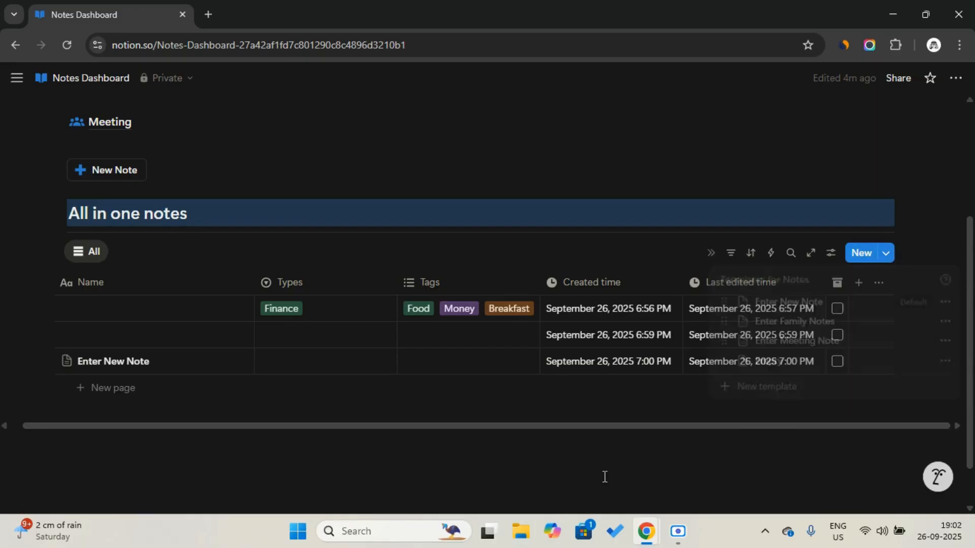
{"action": "left_click", "coordinate": [227, 137]}
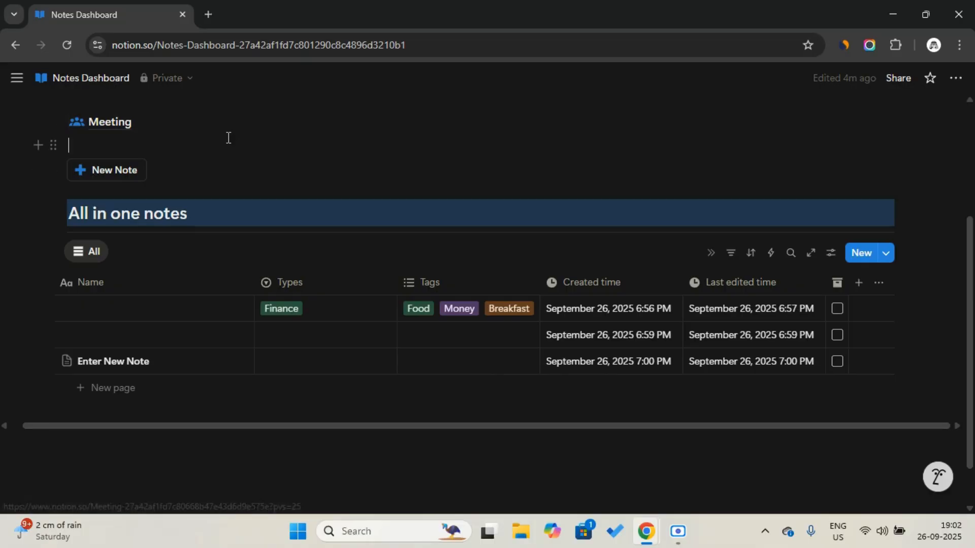
{"action": "key", "text": "Return"}
{"action": "key", "text": "Return"}
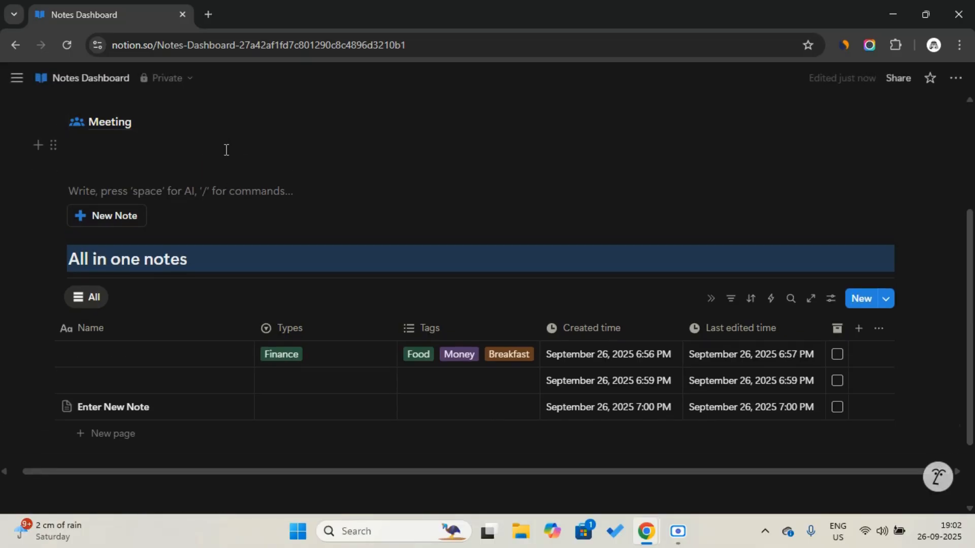
{"action": "left_click", "coordinate": [223, 163]}
{"action": "type", "text": "/col"}
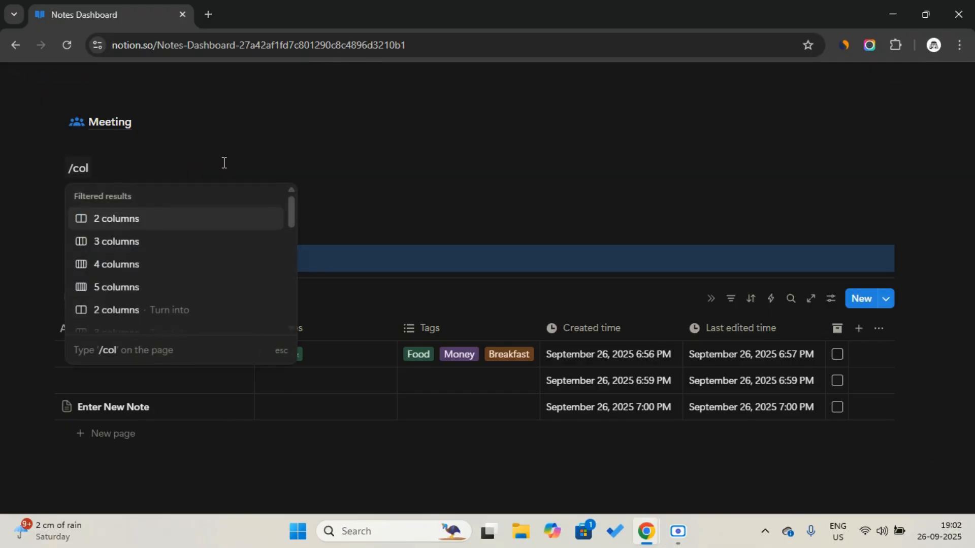
{"action": "left_click", "coordinate": [190, 245]}
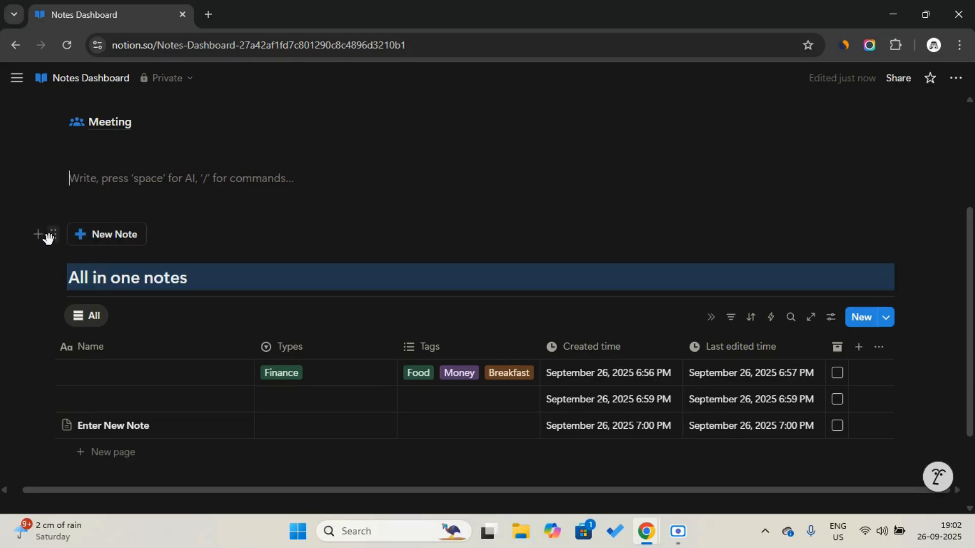
Step: Move the New Note button into the first column and paste copies of it into the second and third columns
{"action": "left_click_drag", "start_coordinate": [53, 235], "coordinate": [70, 185]}
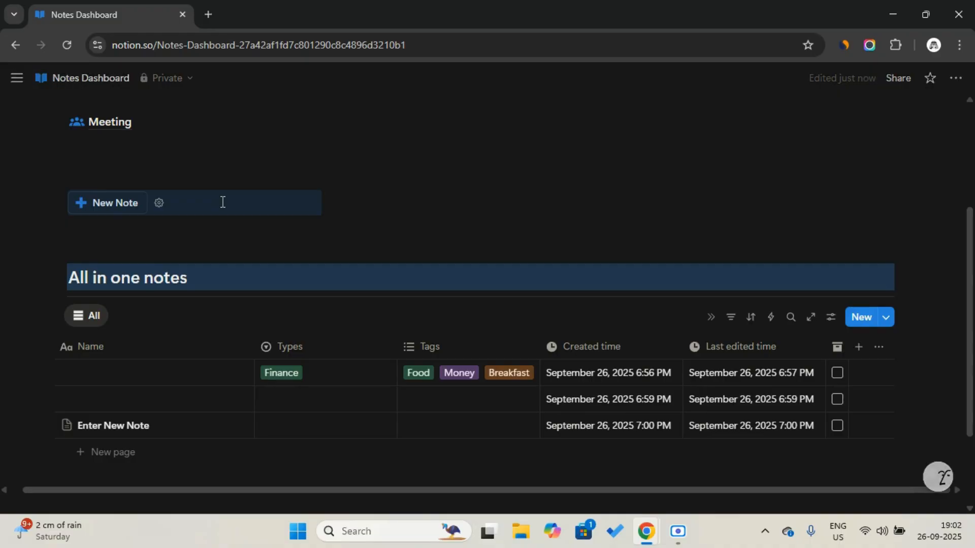
{"action": "left_click", "coordinate": [478, 200]}
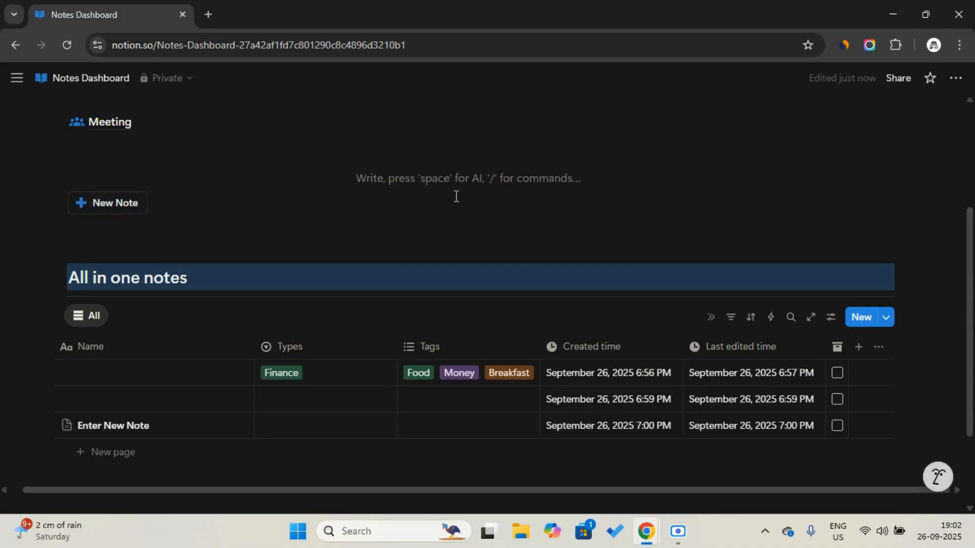
{"action": "key", "text": "ctrl+v"}
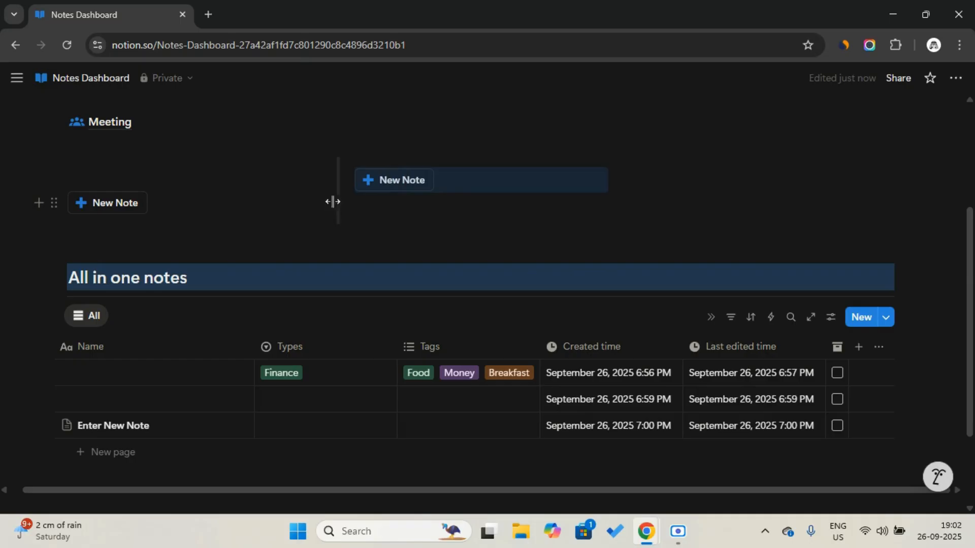
{"action": "left_click", "coordinate": [395, 208]}
{"action": "key", "text": "BackSpace"}
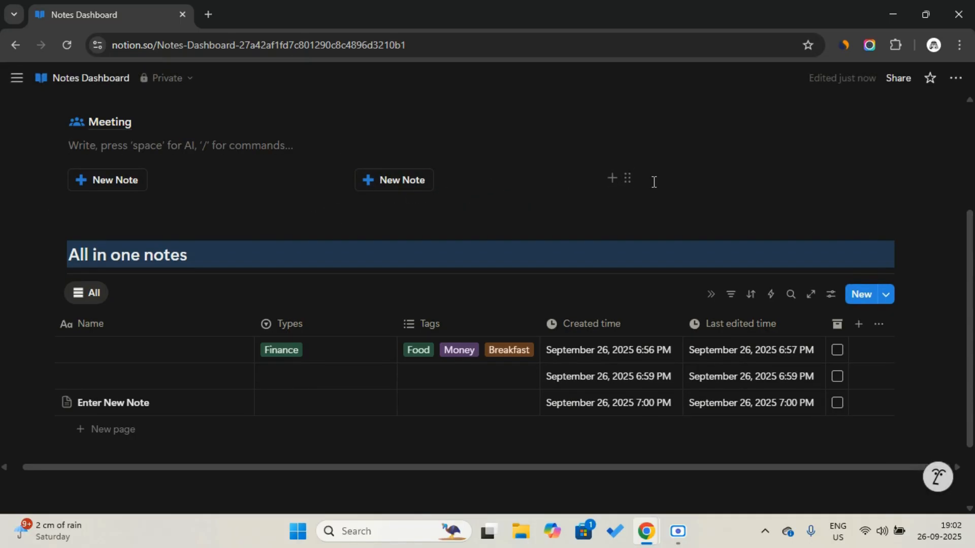
{"action": "left_click", "coordinate": [654, 182]}
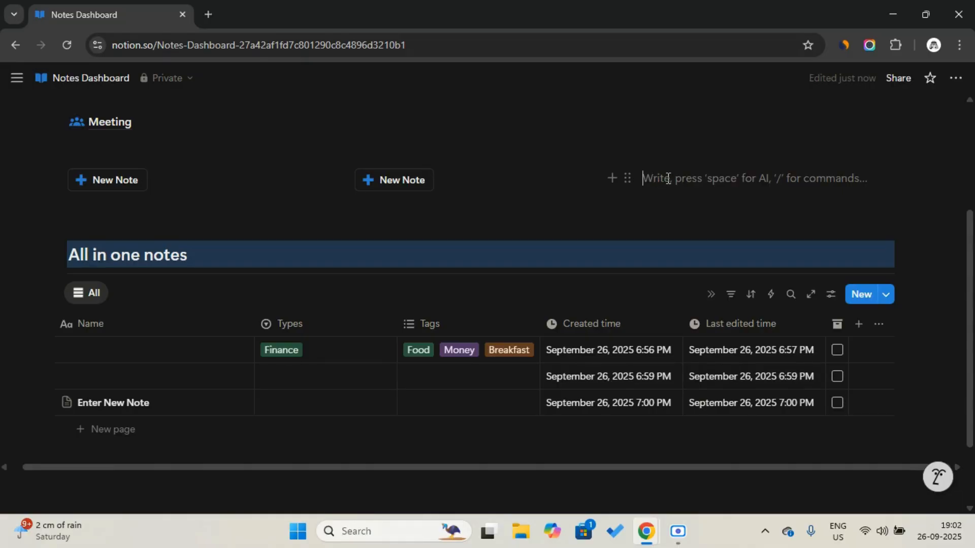
{"action": "key", "text": "ctrl+v"}
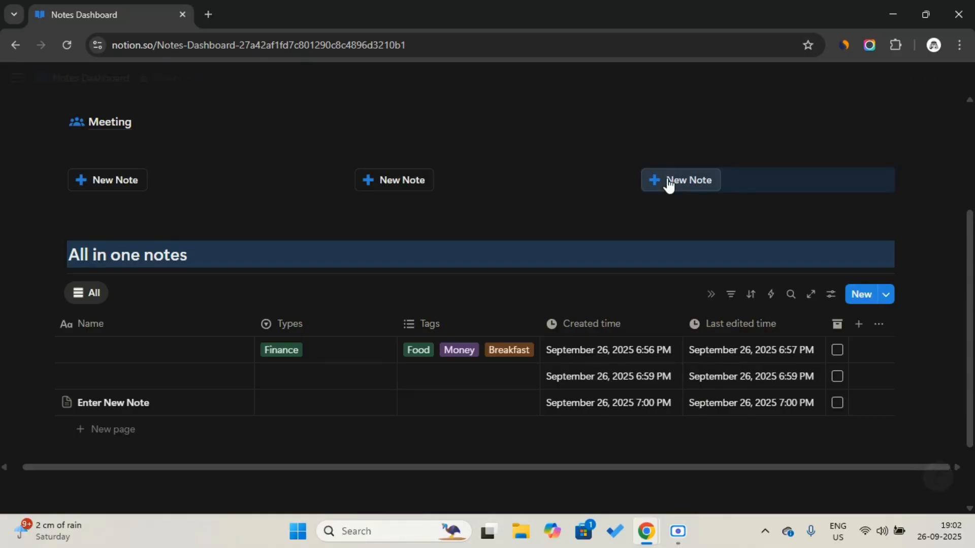
Step: Rename the middle button "New Meeting Note" and make it add a Notes page from the Enter Meeting Note template
{"action": "left_click", "coordinate": [445, 181]}
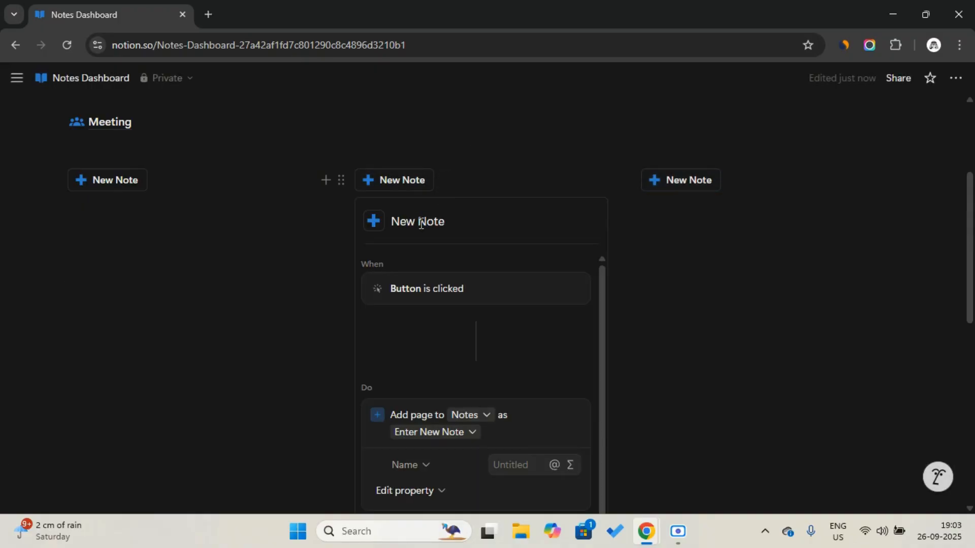
{"action": "key", "text": "Caps_Lock"}
{"action": "type", "text": "Meeting"}
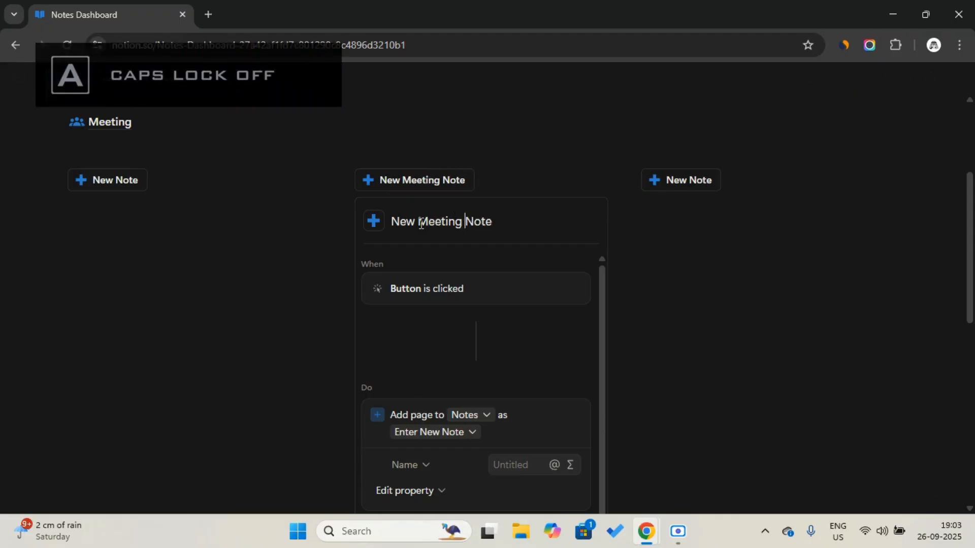
{"action": "scroll", "coordinate": [457, 353], "scroll_direction": "down", "scroll_amount": 1}
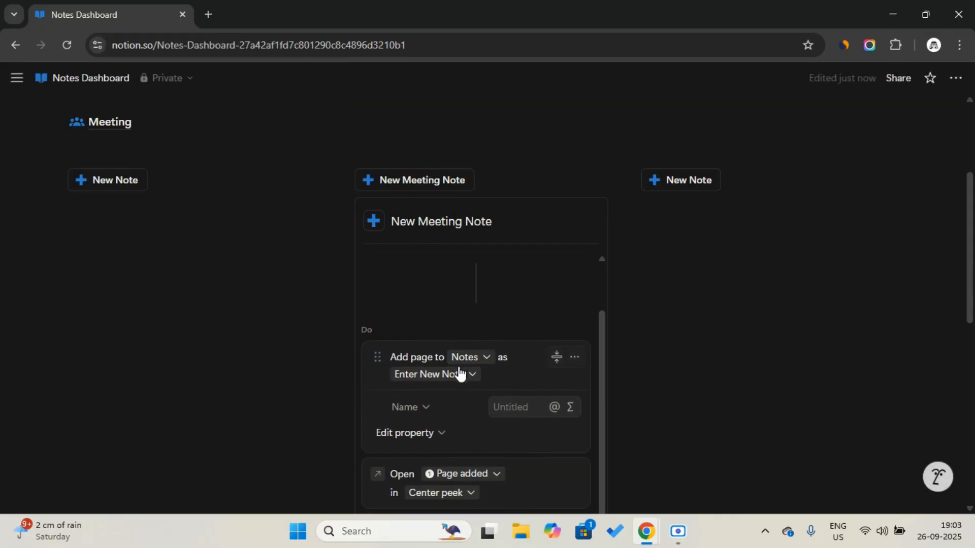
{"action": "left_click", "coordinate": [458, 377]}
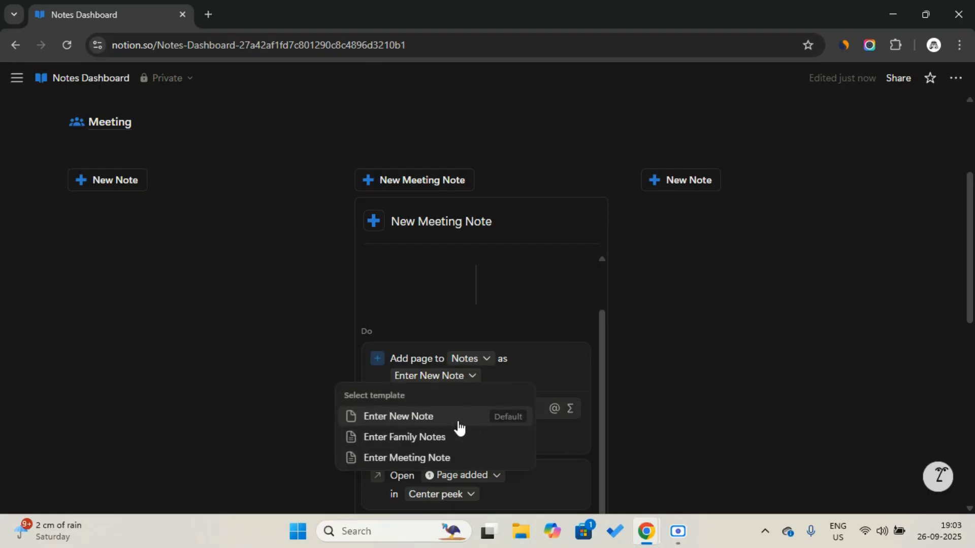
{"action": "left_click", "coordinate": [442, 459]}
{"action": "scroll", "coordinate": [459, 426], "scroll_direction": "down", "scroll_amount": 3}
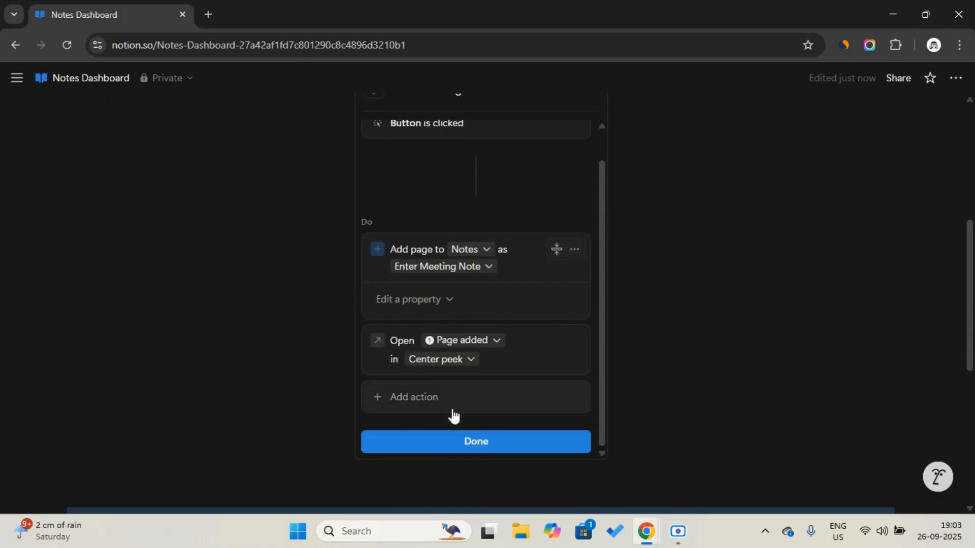
{"action": "left_click", "coordinate": [457, 451]}
{"action": "scroll", "coordinate": [551, 303], "scroll_direction": "up", "scroll_amount": 3}
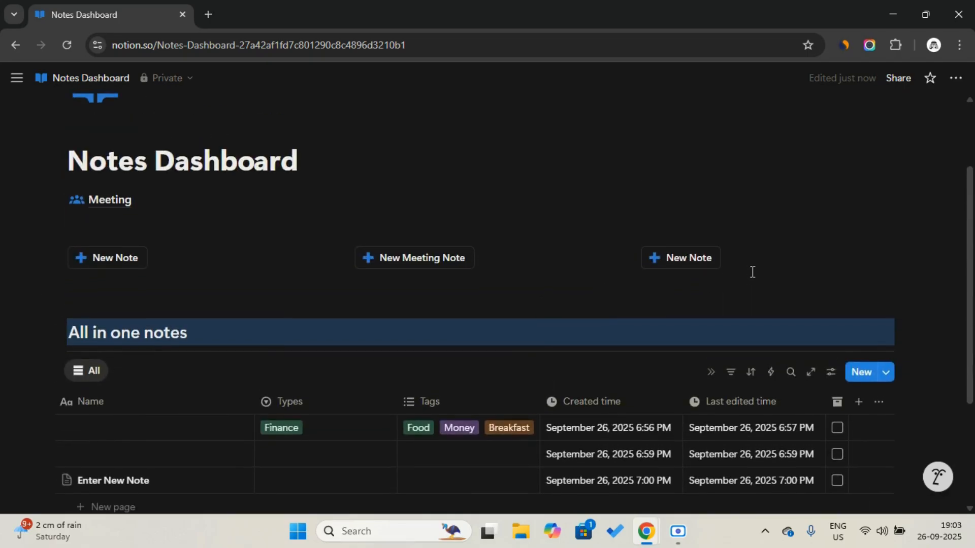
Step: Rename the third column's button "New Family Note" and make it add a Notes page from the Enter Family Notes template
{"action": "left_click", "coordinate": [732, 258]}
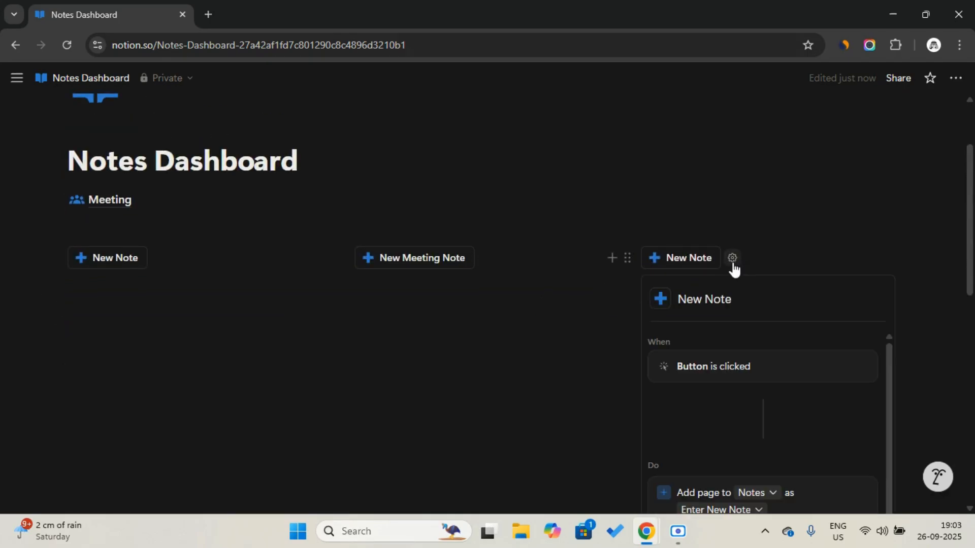
{"action": "left_click", "coordinate": [708, 299]}
{"action": "key", "text": "Caps_Lock"}
{"action": "type", "text": "Family"}
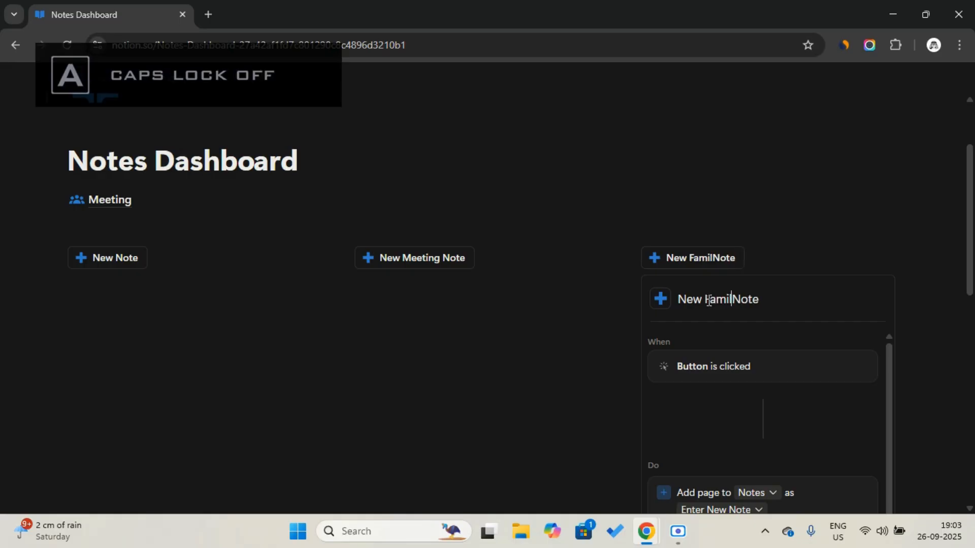
{"action": "scroll", "coordinate": [710, 301], "scroll_direction": "down", "scroll_amount": 3}
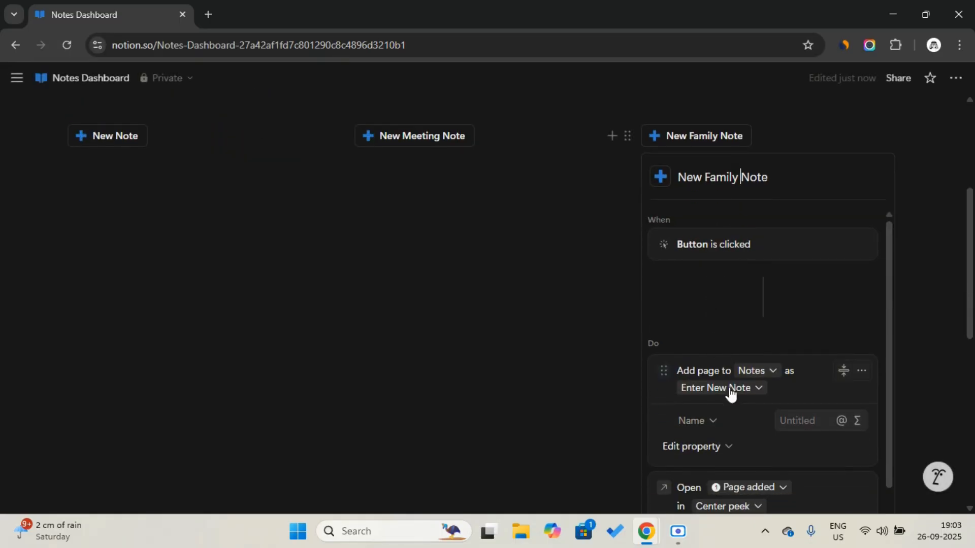
{"action": "left_click", "coordinate": [732, 390]}
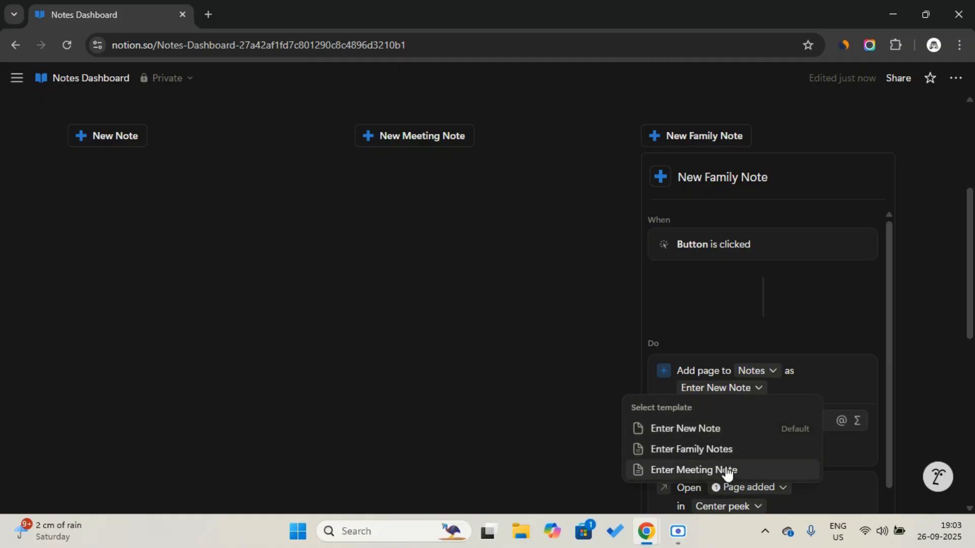
{"action": "left_click", "coordinate": [721, 448]}
{"action": "scroll", "coordinate": [744, 398], "scroll_direction": "down", "scroll_amount": 1}
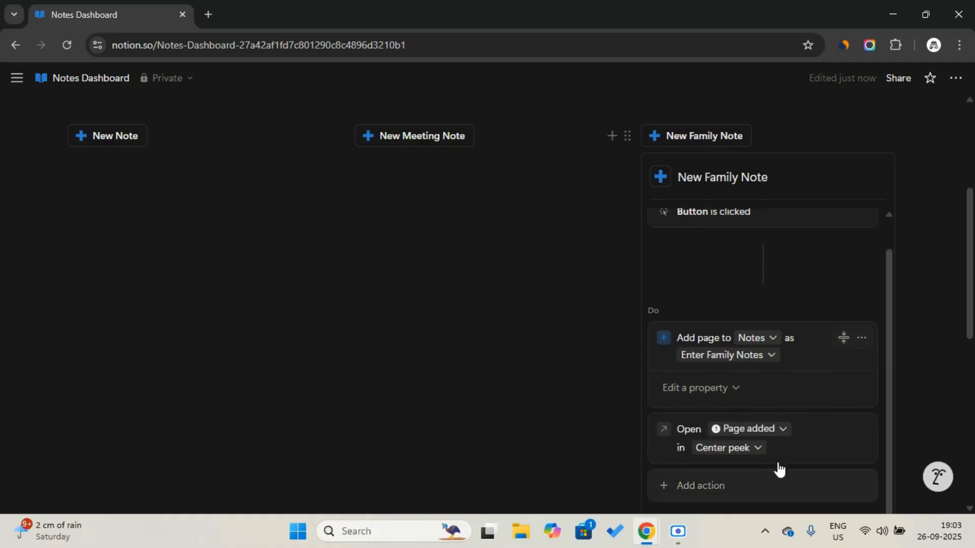
{"action": "scroll", "coordinate": [777, 468], "scroll_direction": "down", "scroll_amount": 4}
{"action": "left_click", "coordinate": [790, 339]}
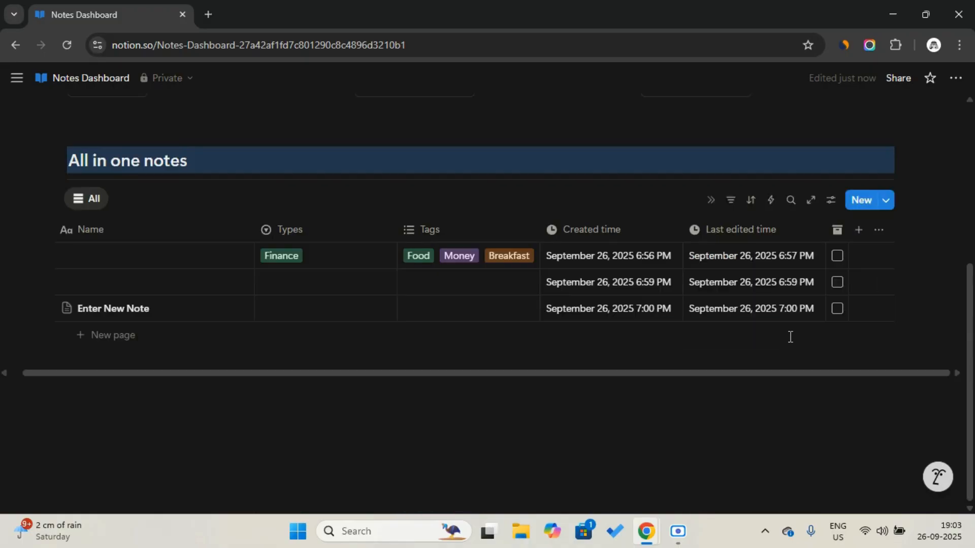
{"action": "scroll", "coordinate": [789, 337], "scroll_direction": "up", "scroll_amount": 4}
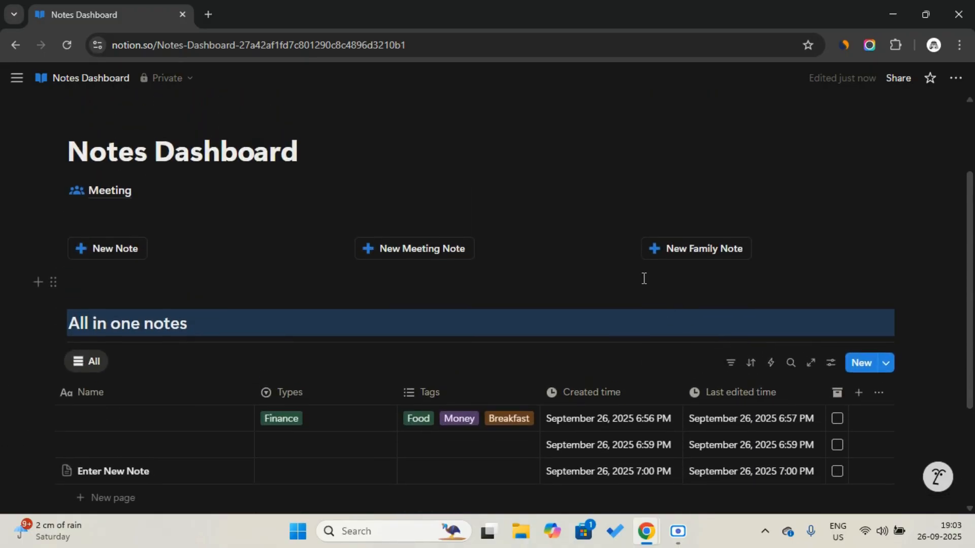
Step: Test the New Family Note and New Meeting Note buttons by creating one note with each and reviewing its contents
{"action": "left_click", "coordinate": [681, 258]}
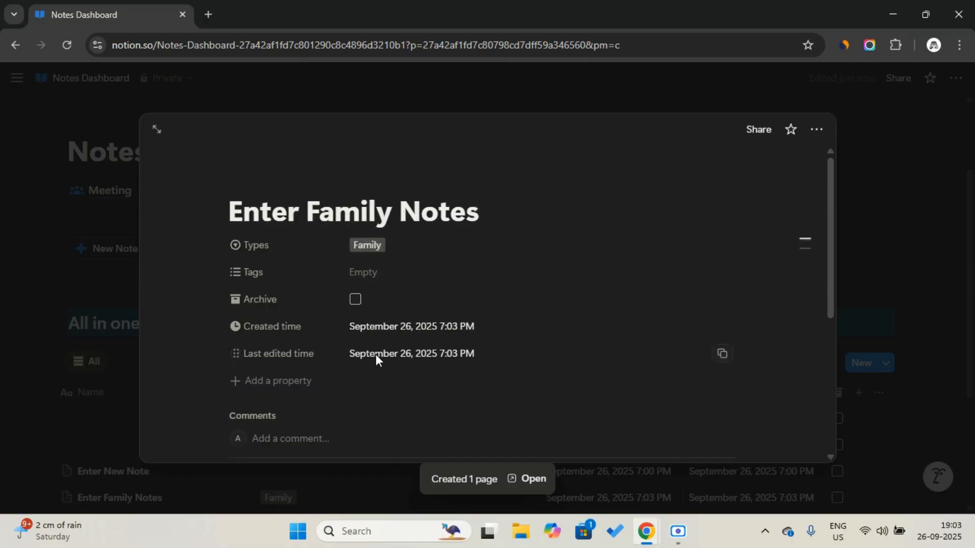
{"action": "scroll", "coordinate": [331, 287], "scroll_direction": "down", "scroll_amount": 5}
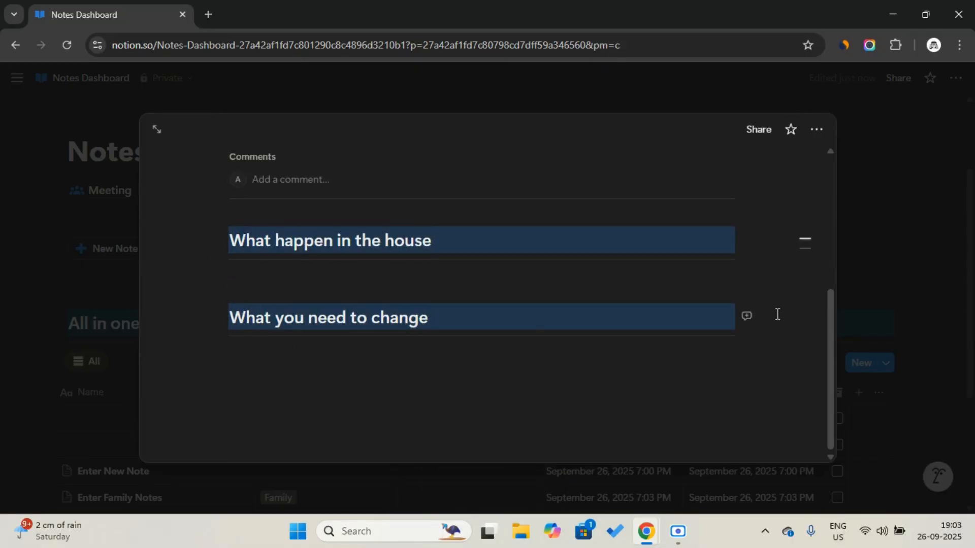
{"action": "left_click", "coordinate": [887, 274]}
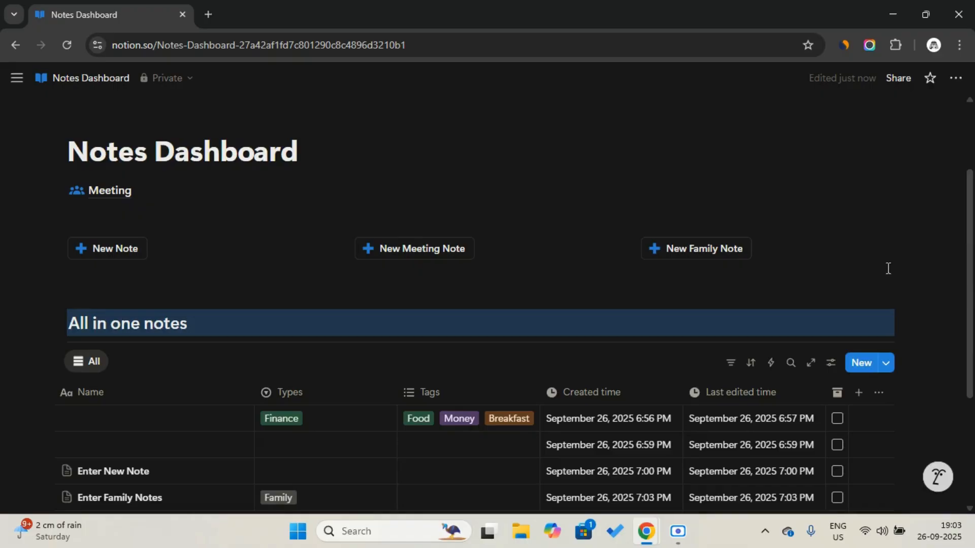
{"action": "left_click", "coordinate": [396, 253]}
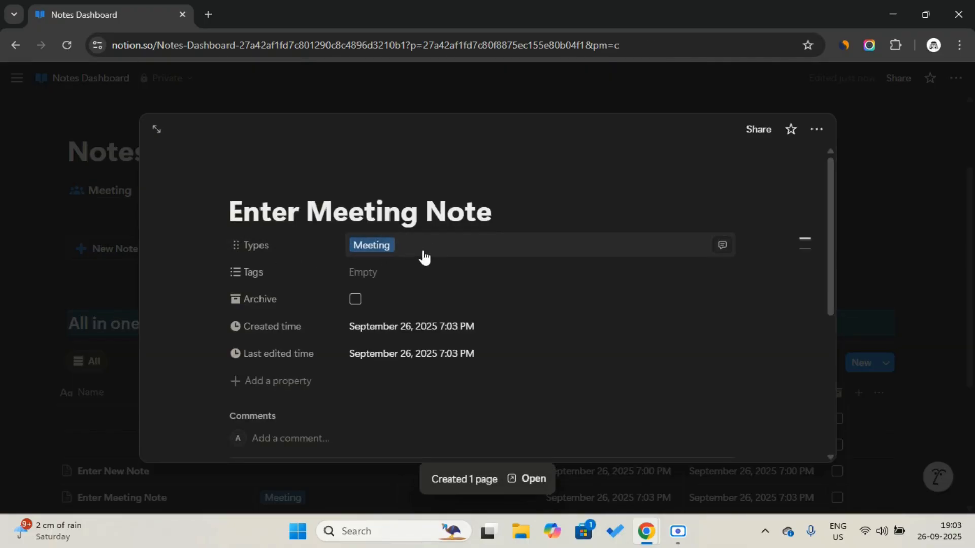
{"action": "scroll", "coordinate": [314, 308], "scroll_direction": "down", "scroll_amount": 4}
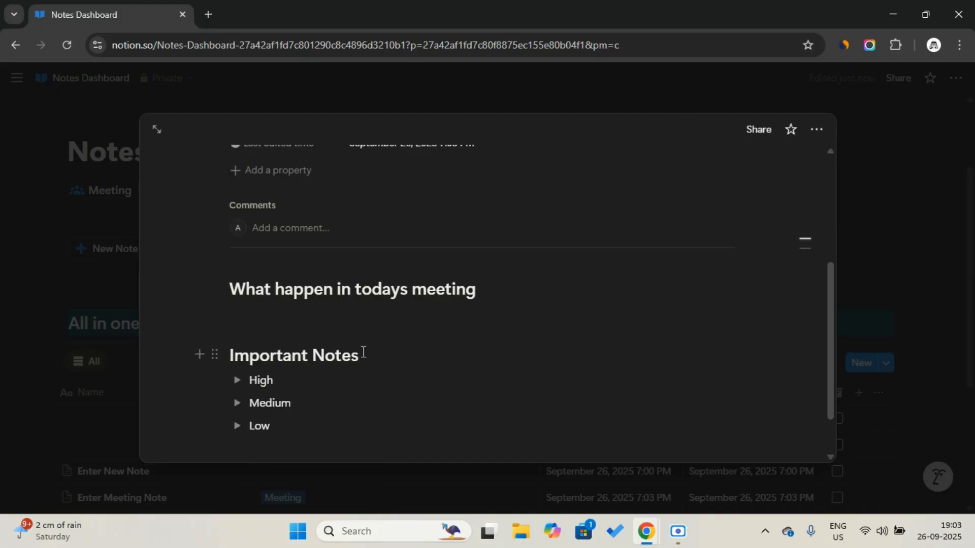
{"action": "left_click", "coordinate": [860, 307]}
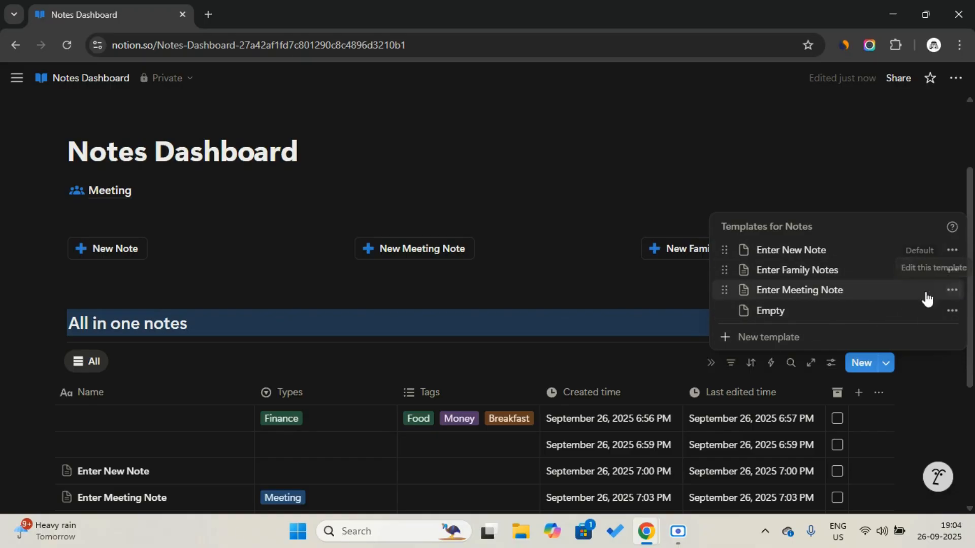
{"action": "left_click", "coordinate": [484, 290]}
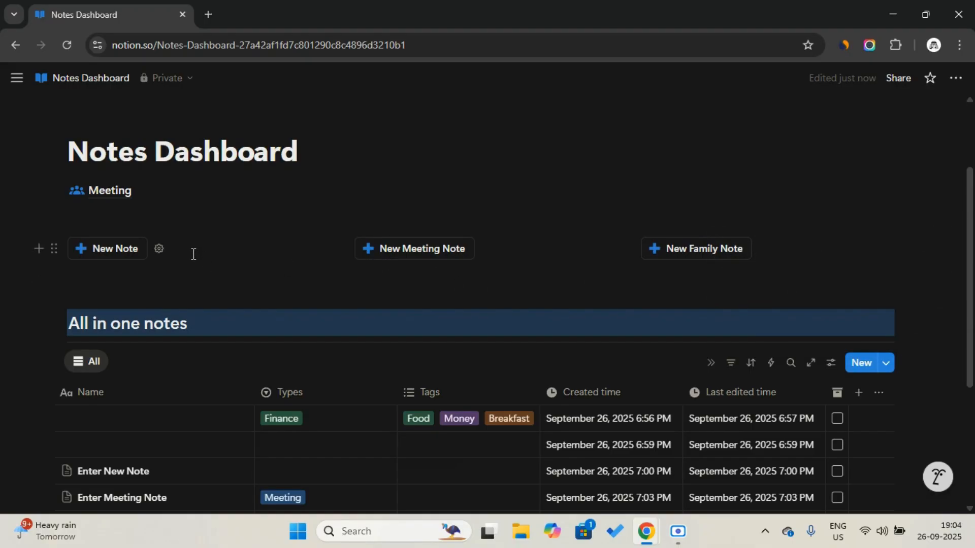
Step: Filter the All view of the Notes database to show only entries with Archive unchecked
{"action": "scroll", "coordinate": [189, 274], "scroll_direction": "down", "scroll_amount": 2}
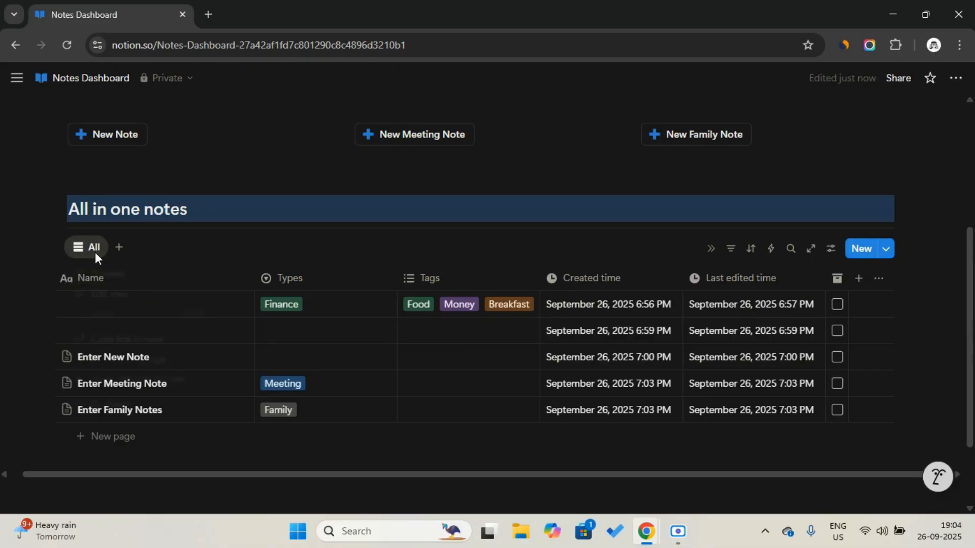
{"action": "left_click", "coordinate": [94, 252]}
{"action": "left_click", "coordinate": [94, 252]}
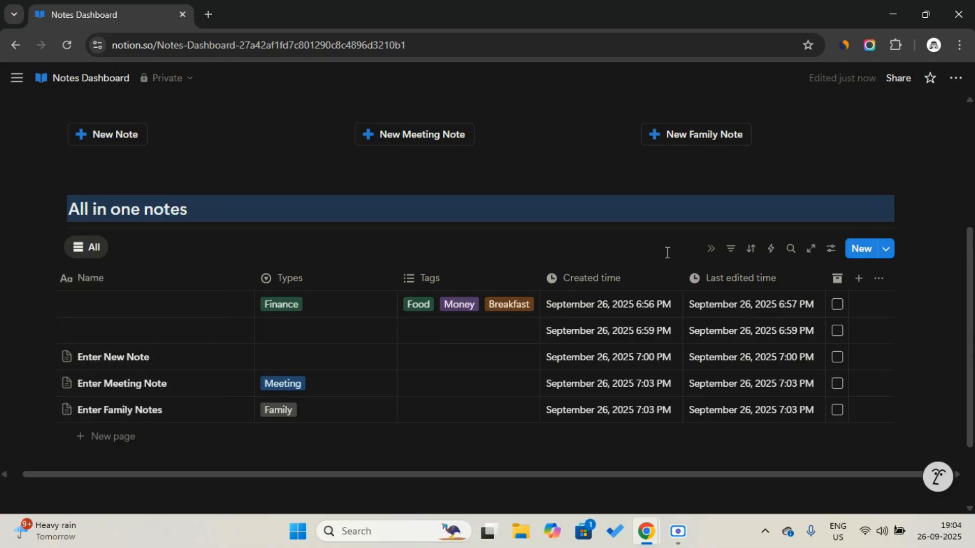
{"action": "left_click", "coordinate": [734, 249]}
{"action": "left_click", "coordinate": [858, 329]}
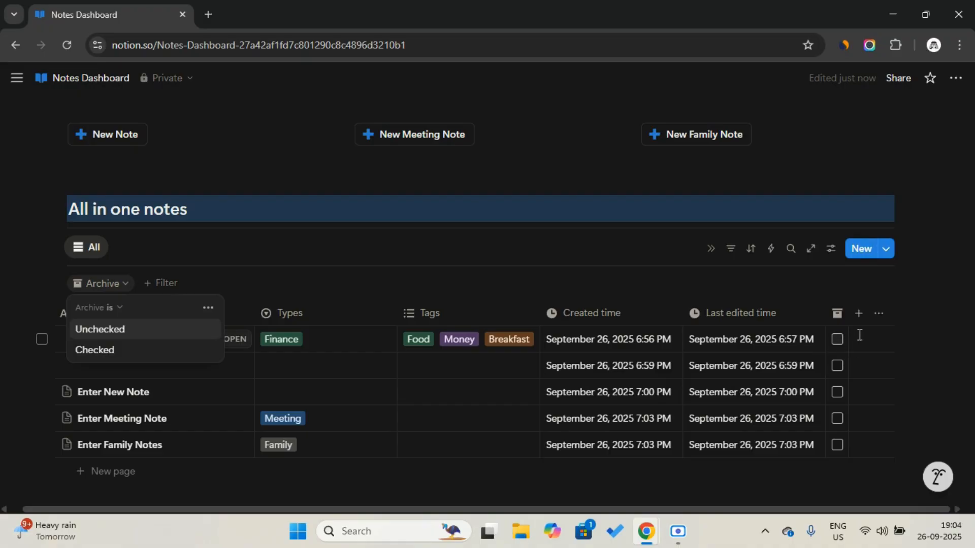
{"action": "left_click", "coordinate": [185, 331]}
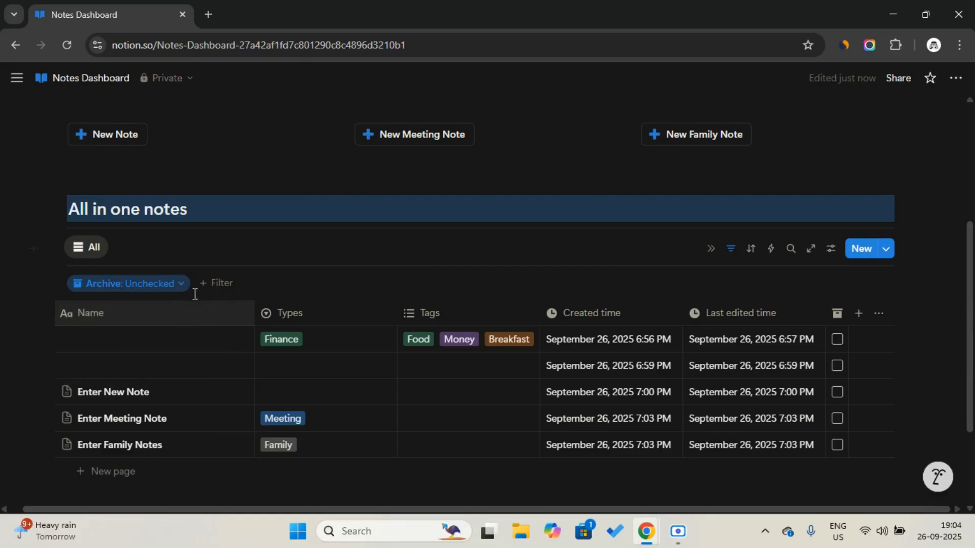
Step: Duplicate the All view of the Notes database, name the copy "Meeting" and give it the two-people icon
{"action": "left_click", "coordinate": [741, 254]}
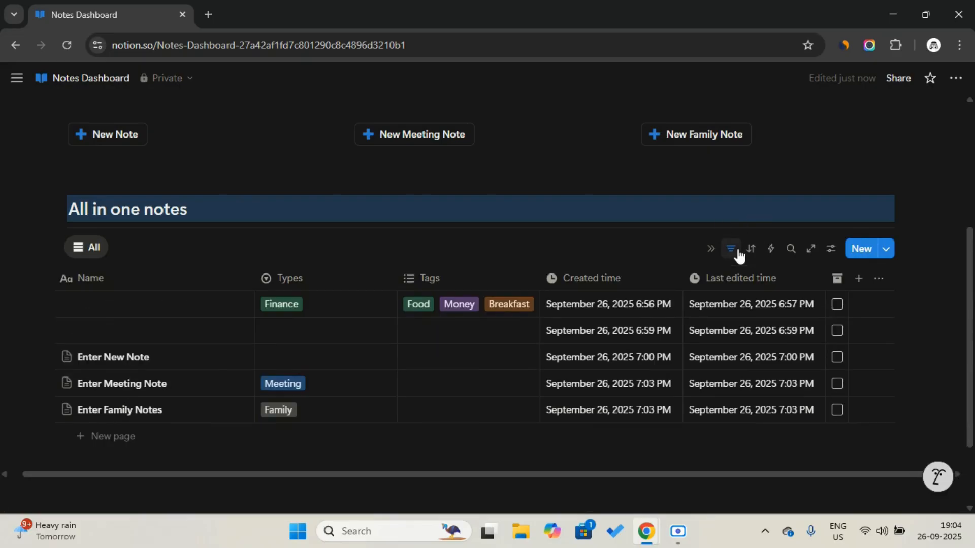
{"action": "left_click", "coordinate": [95, 248]}
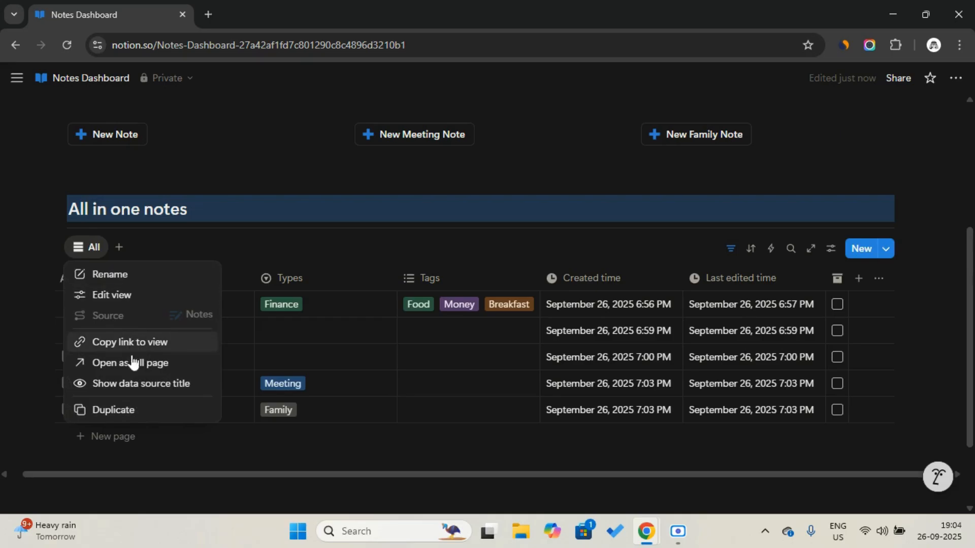
{"action": "left_click", "coordinate": [128, 411]}
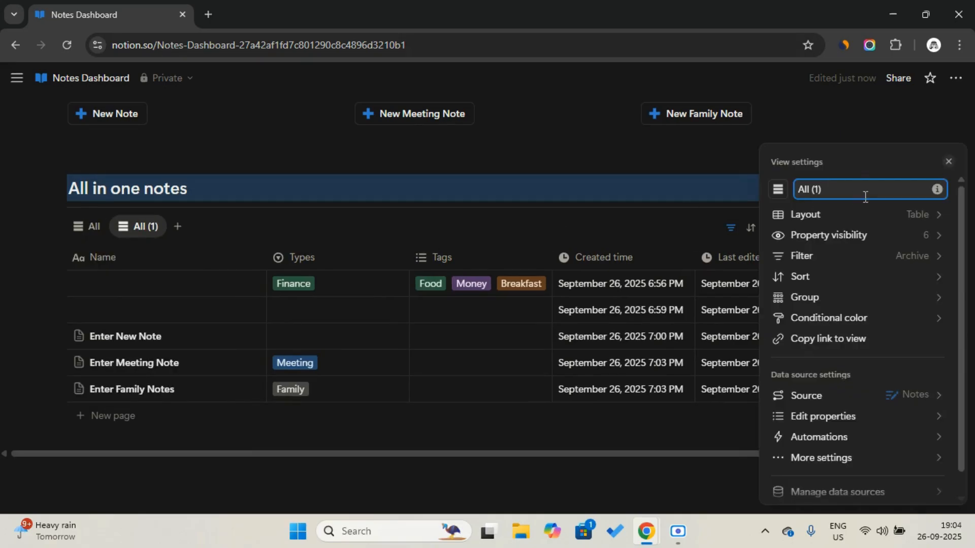
{"action": "key", "text": "ctrl+a"}
{"action": "key", "text": "Caps_Lock"}
{"action": "type", "text": "M"}
{"action": "key", "text": "Caps_Lock"}
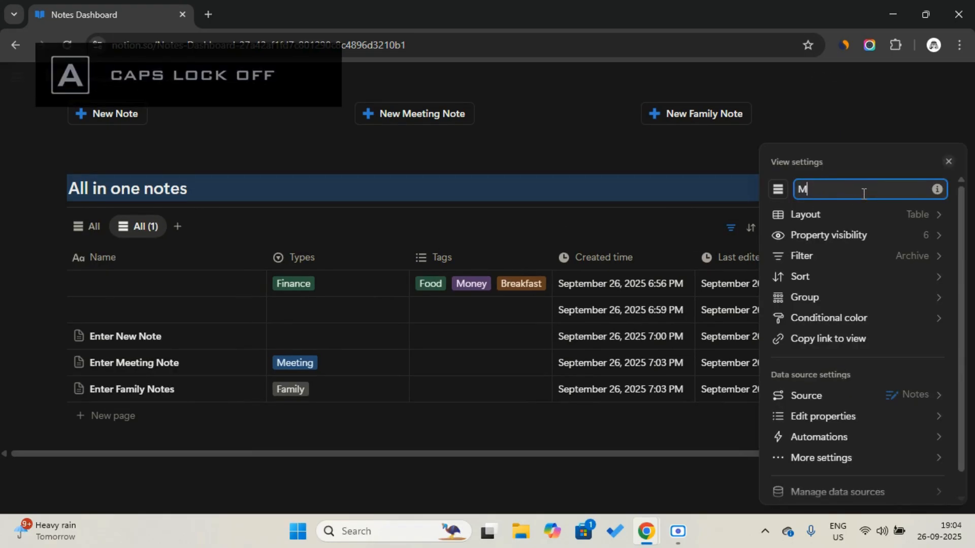
{"action": "type", "text": "eeting"}
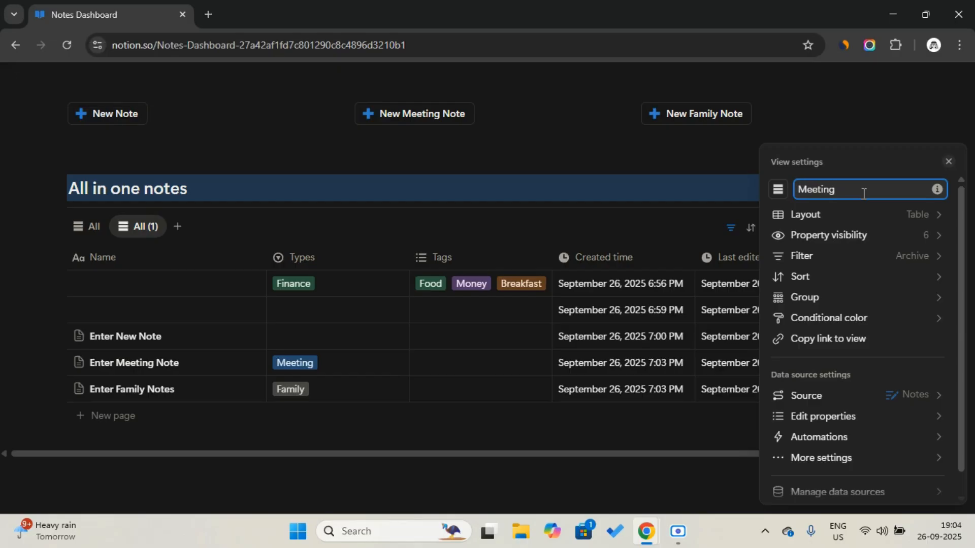
{"action": "left_click", "coordinate": [778, 189]}
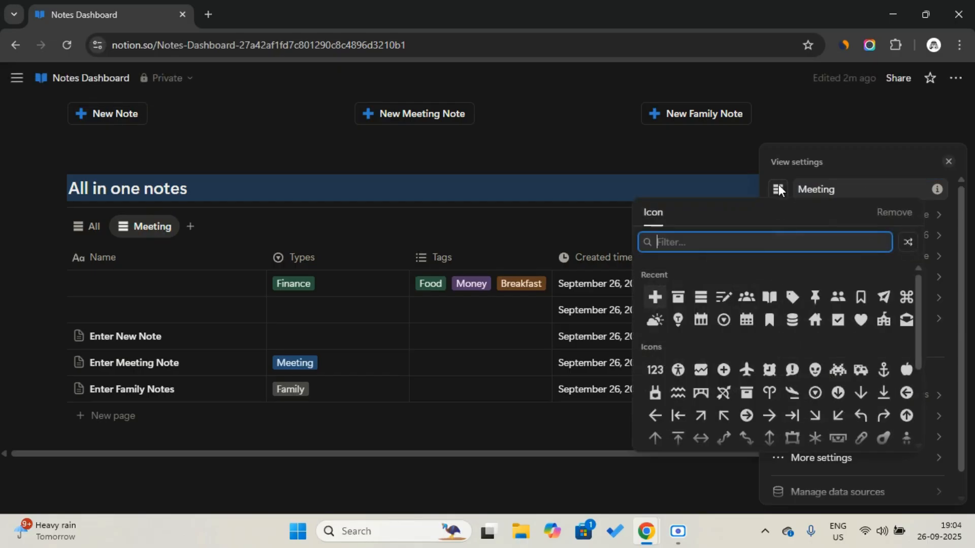
{"action": "left_click", "coordinate": [839, 301]}
{"action": "left_click", "coordinate": [622, 198]}
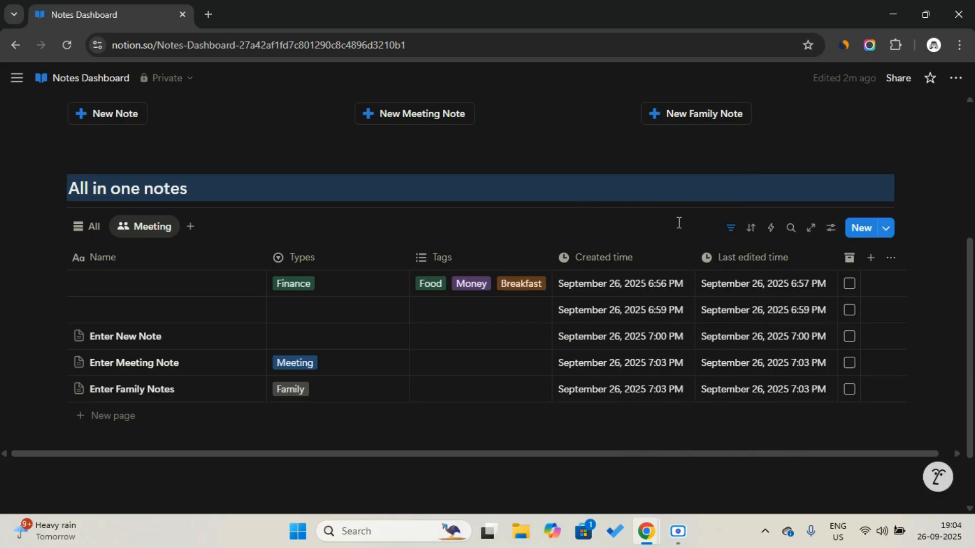
Step: Sort the All view by Created time in descending order
{"action": "left_click", "coordinate": [733, 233]}
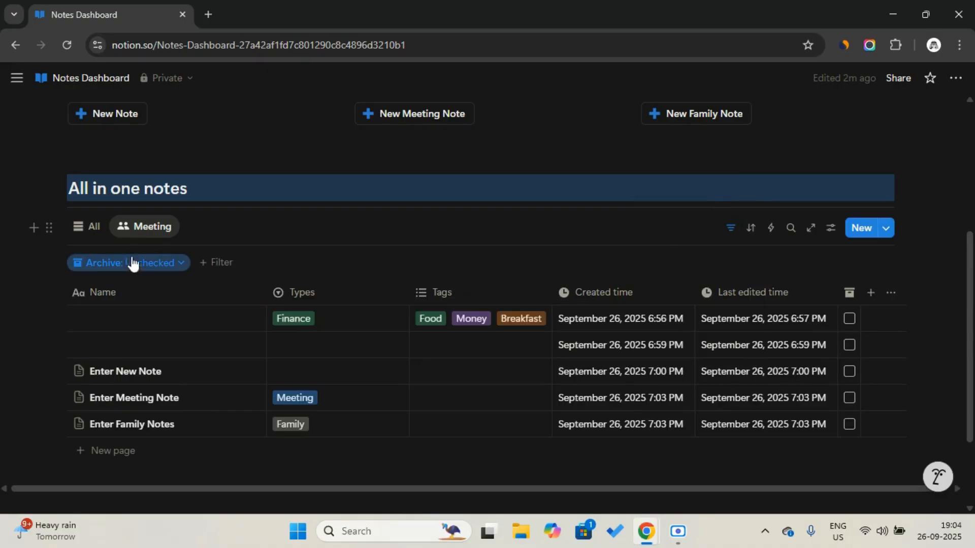
{"action": "left_click", "coordinate": [725, 235]}
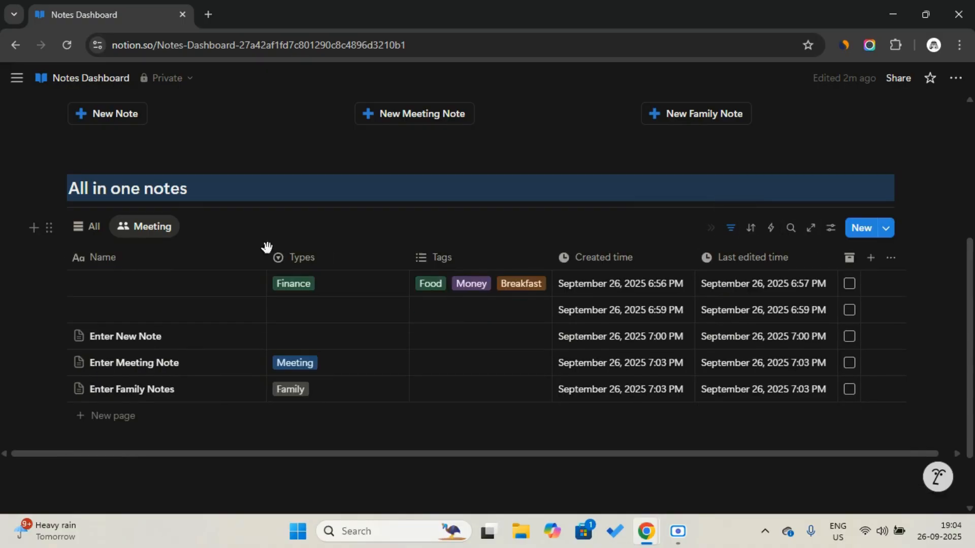
{"action": "left_click", "coordinate": [87, 229]}
{"action": "left_click", "coordinate": [758, 234]}
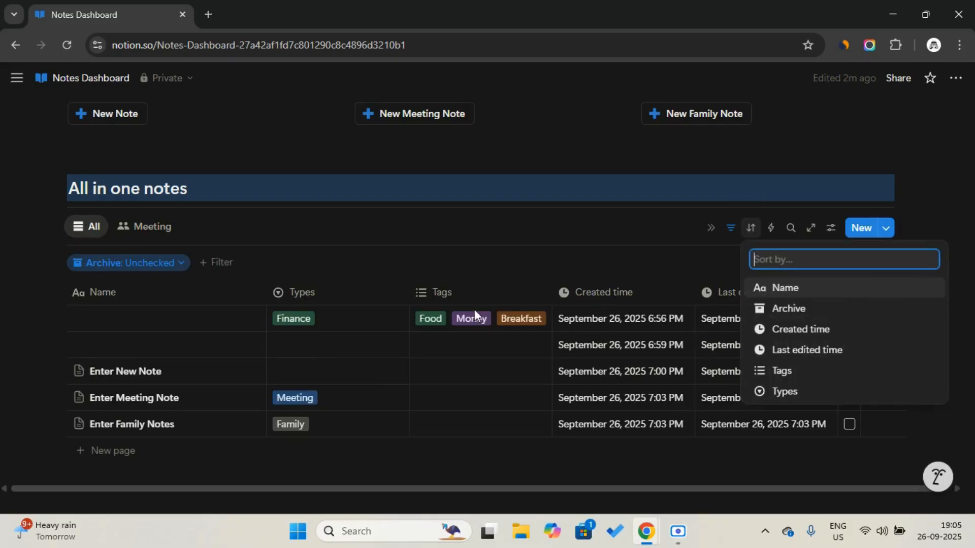
{"action": "left_click", "coordinate": [824, 335]}
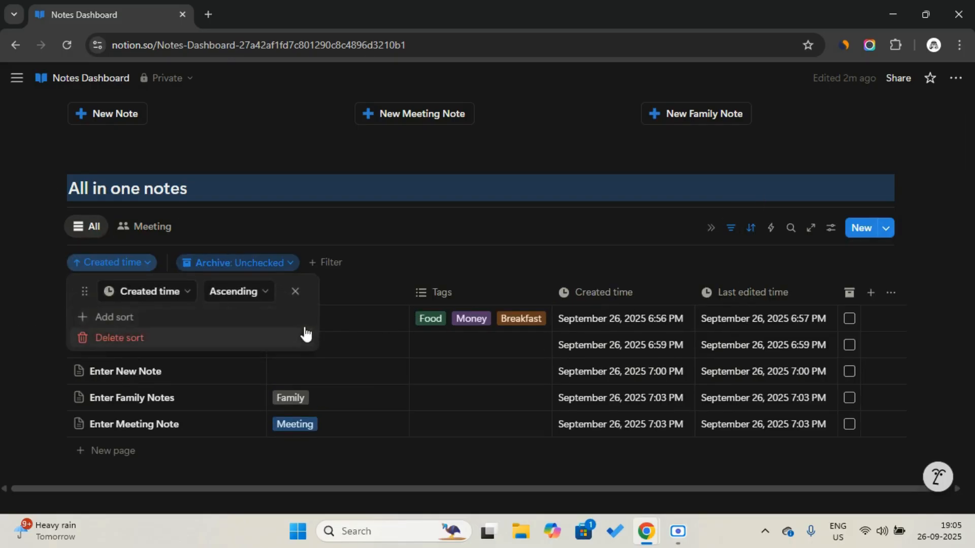
{"action": "left_click", "coordinate": [253, 295]}
{"action": "left_click", "coordinate": [252, 336]}
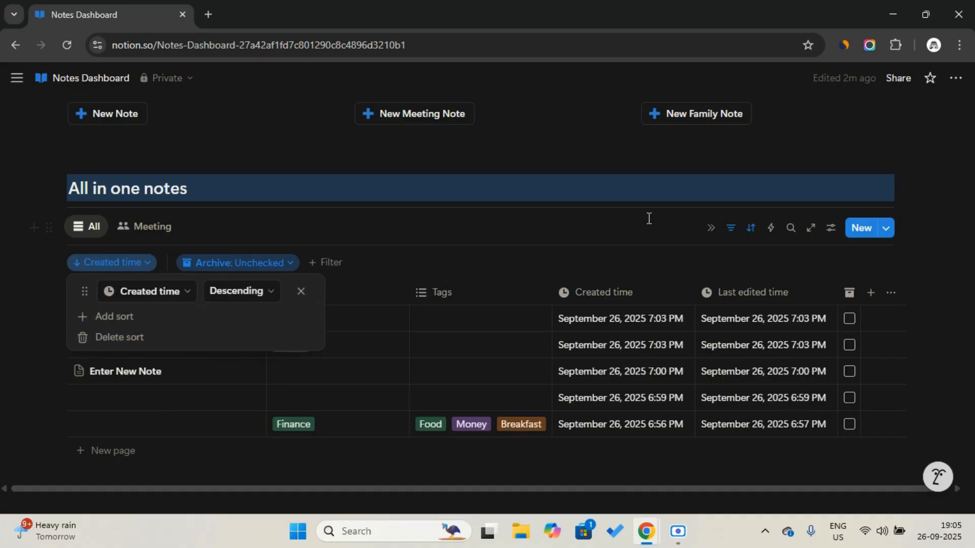
{"action": "left_click", "coordinate": [731, 236]}
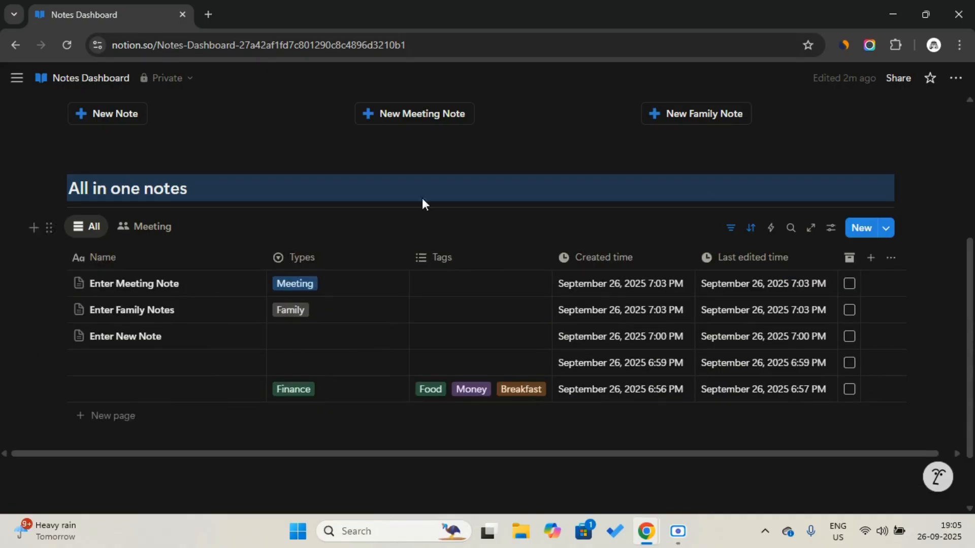
Step: Create a test note with the New Family Note button and check the All view's sort settings
{"action": "left_click", "coordinate": [720, 122]}
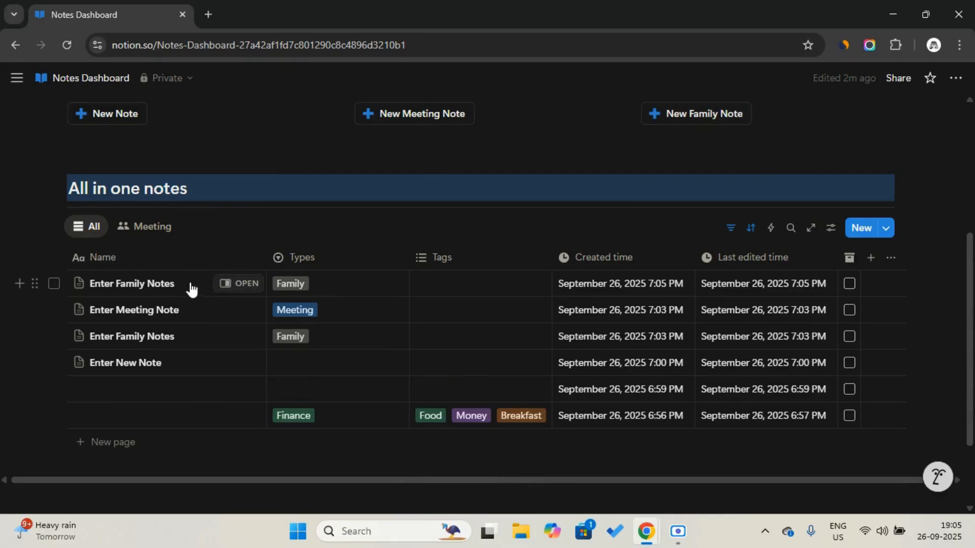
{"action": "left_click", "coordinate": [751, 230]}
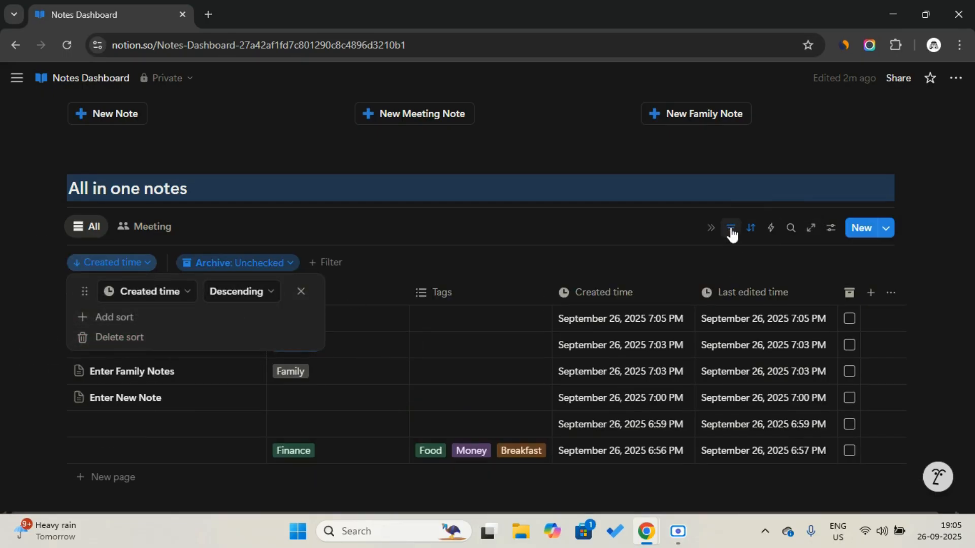
{"action": "left_click", "coordinate": [731, 233]}
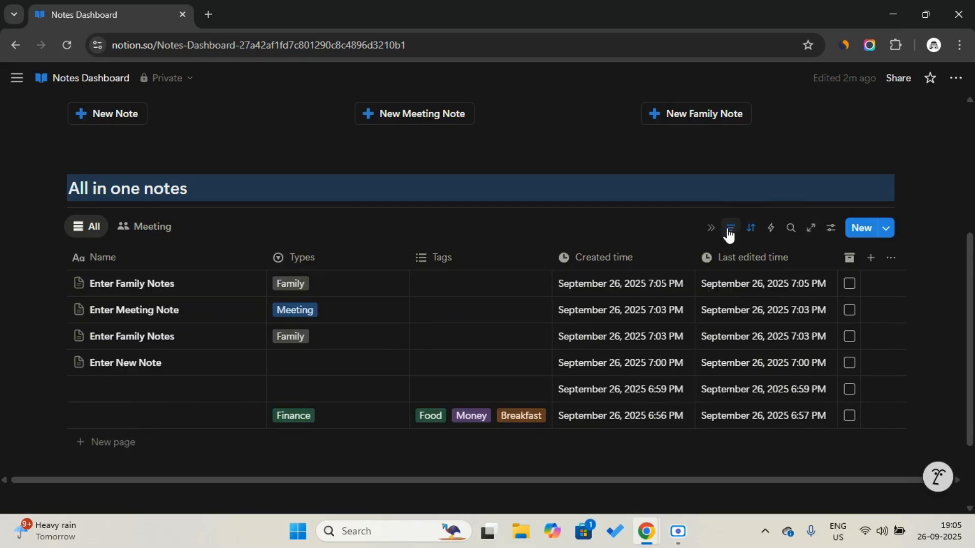
Step: Add a filter to the Meeting view so it shows only notes whose Types is Meeting
{"action": "left_click", "coordinate": [142, 233]}
{"action": "left_click", "coordinate": [169, 229]}
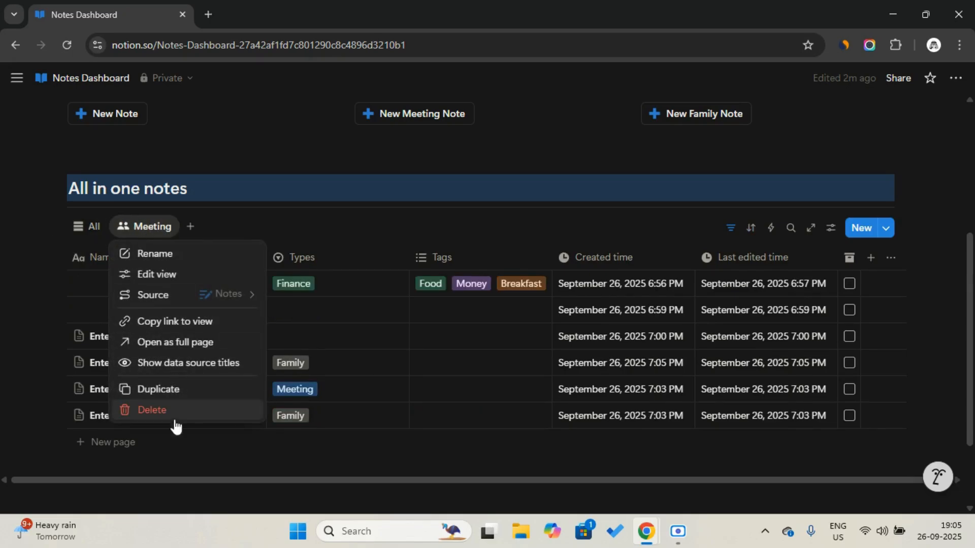
{"action": "left_click", "coordinate": [731, 228]}
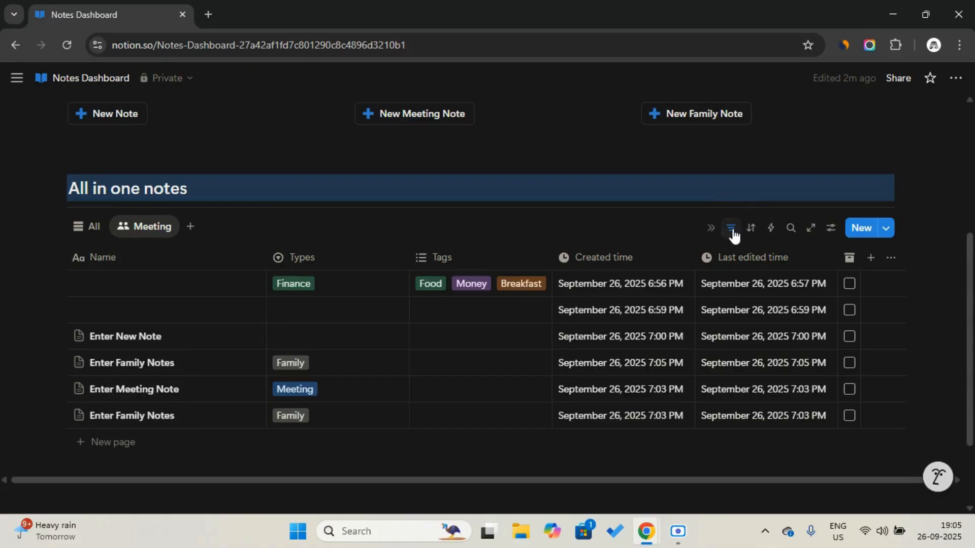
{"action": "left_click", "coordinate": [730, 228]}
{"action": "left_click", "coordinate": [207, 263]}
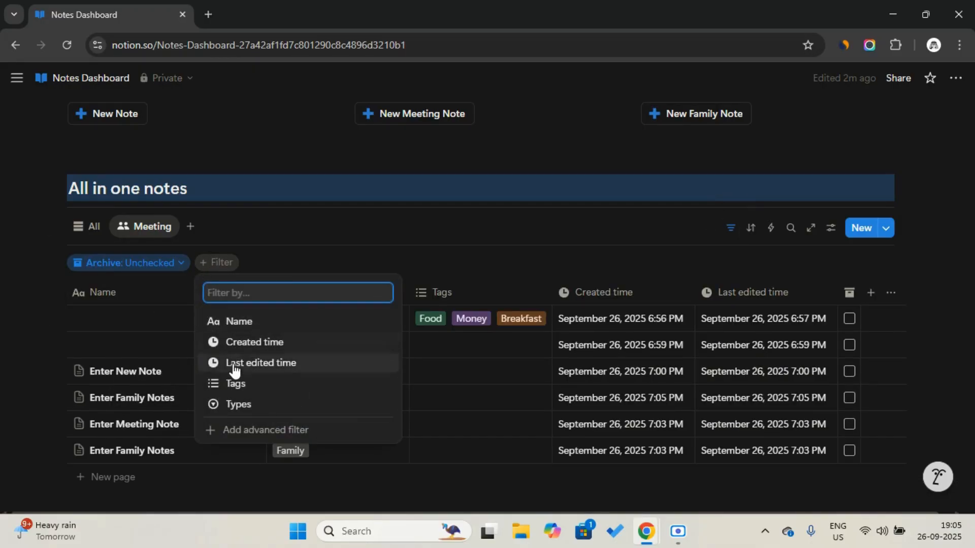
{"action": "left_click", "coordinate": [238, 404]}
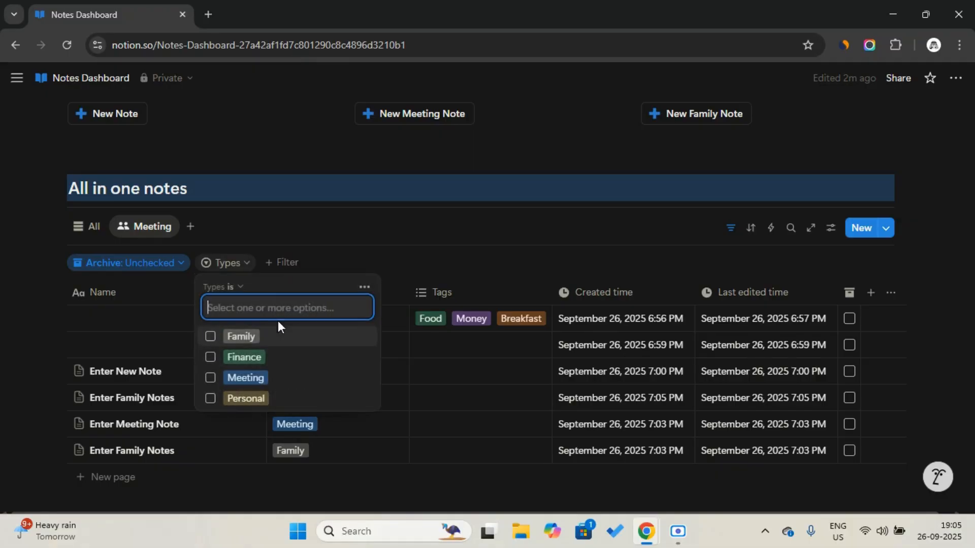
{"action": "left_click", "coordinate": [210, 378]}
Step: Sort the Meeting view by Created time in descending order
{"action": "left_click", "coordinate": [752, 229]}
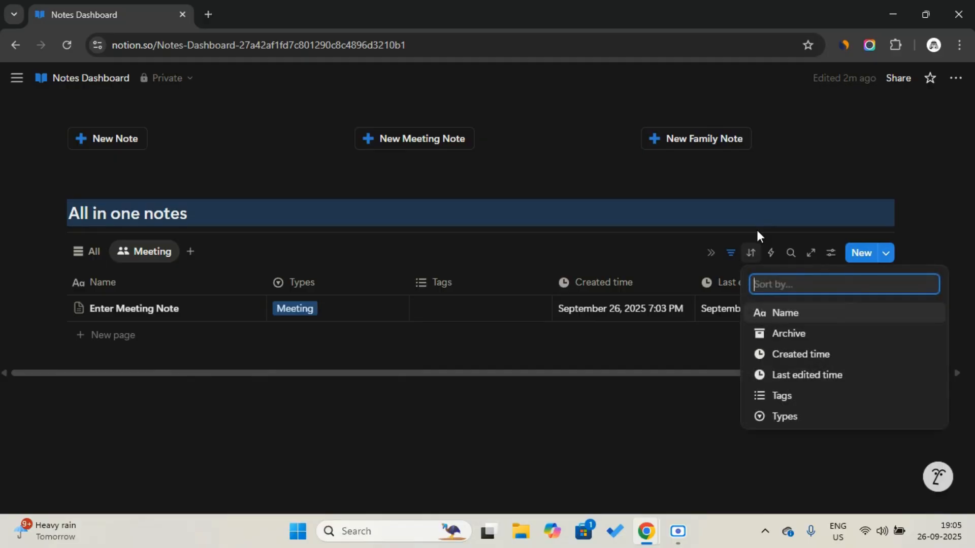
{"action": "left_click", "coordinate": [838, 352]}
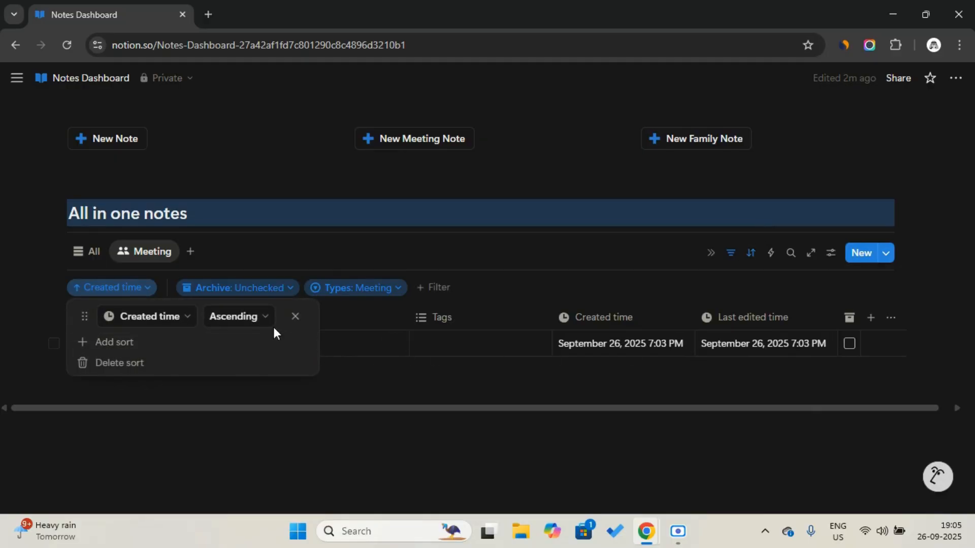
{"action": "left_click", "coordinate": [258, 320]}
{"action": "left_click", "coordinate": [259, 363]}
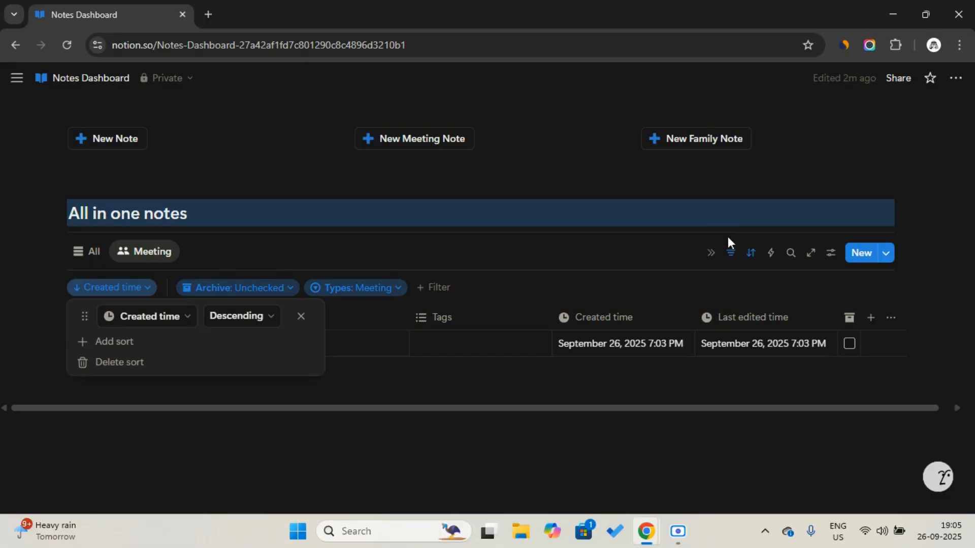
{"action": "left_click", "coordinate": [143, 251]}
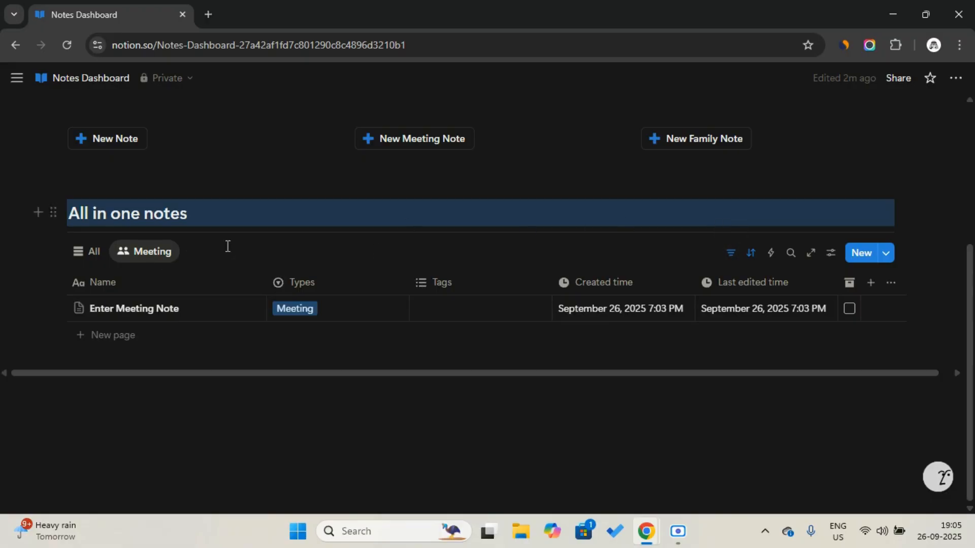
Step: Duplicate the Meeting view, name the copy "Family" and give it the three-people group icon
{"action": "left_click", "coordinate": [139, 252]}
{"action": "left_click", "coordinate": [189, 414]}
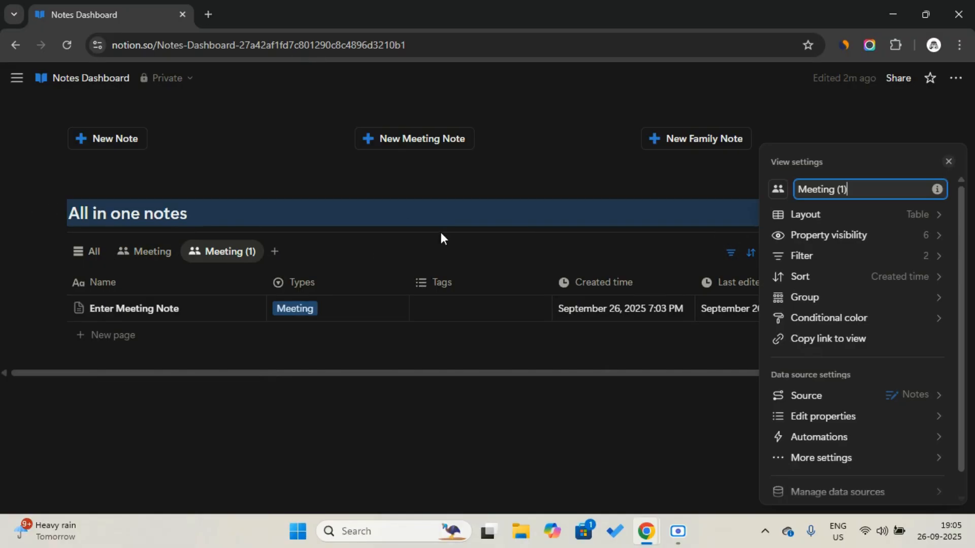
{"action": "key", "text": "ctrl+a"}
{"action": "key", "text": "Caps_Lock"}
{"action": "type", "text": "F"}
{"action": "key", "text": "Caps_Lock"}
{"action": "type", "text": "amily"}
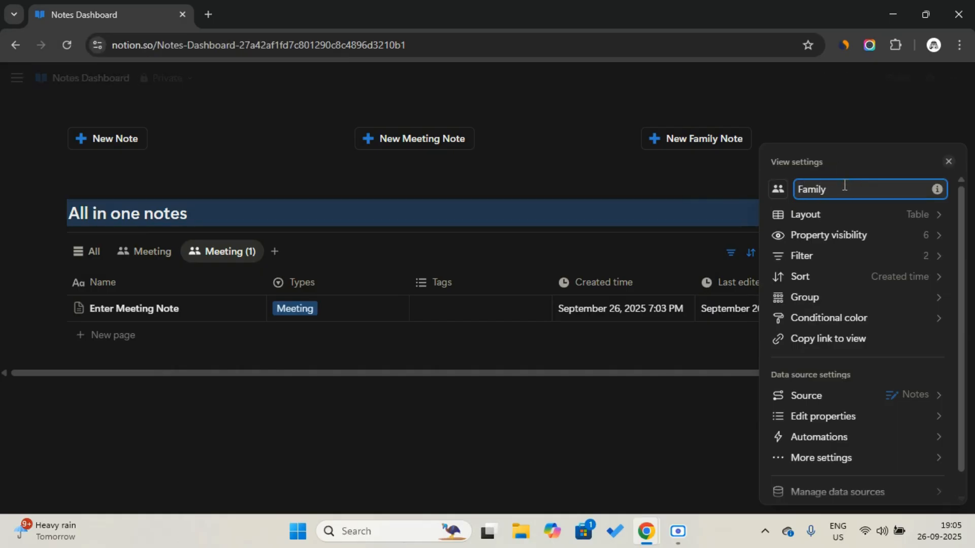
{"action": "left_click", "coordinate": [778, 191]}
{"action": "key", "text": "Escape"}
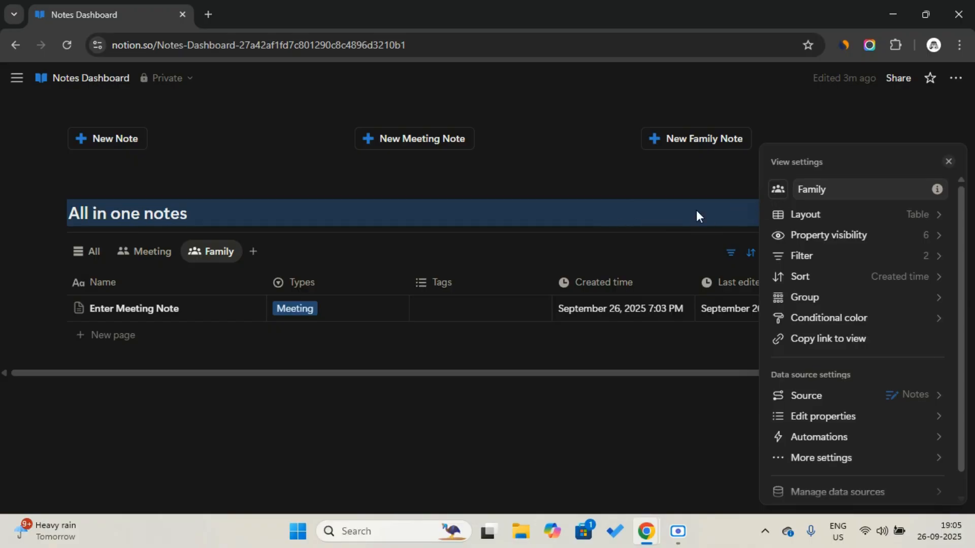
Step: Change the Family view's Types filter from Meeting to Family
{"action": "left_click", "coordinate": [731, 253]}
{"action": "left_click", "coordinate": [356, 288]}
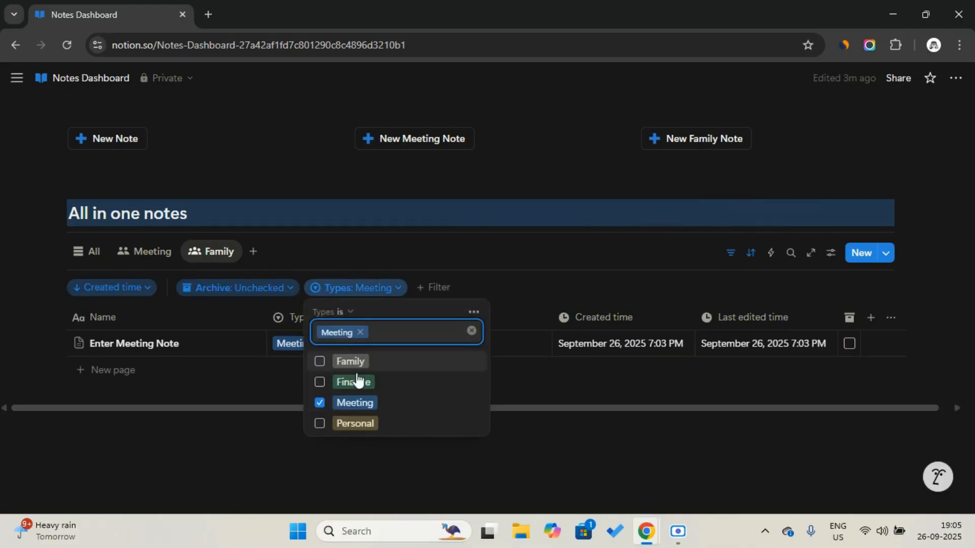
{"action": "left_click", "coordinate": [319, 402]}
{"action": "left_click", "coordinate": [320, 361]}
{"action": "left_click", "coordinate": [730, 254]}
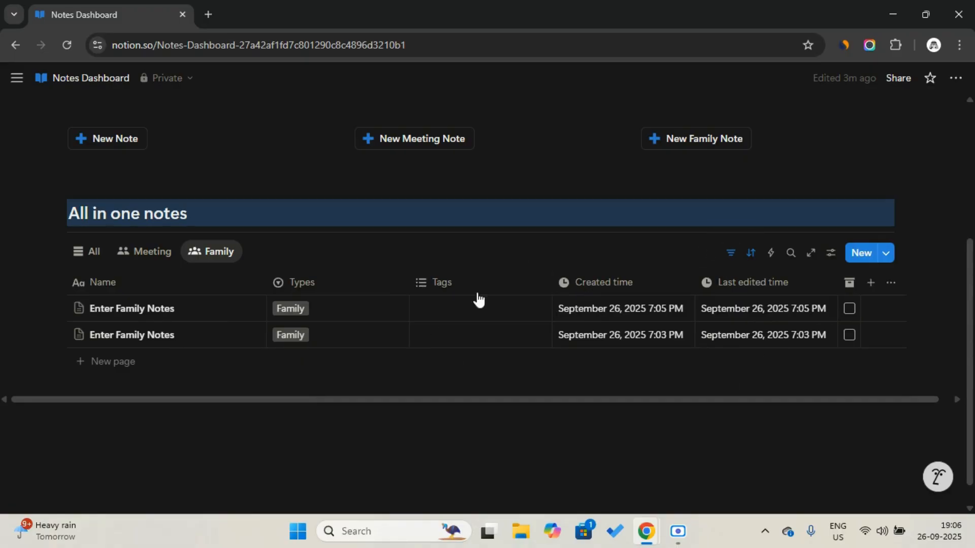
Step: Duplicate the Family view, name the copy "Tags" and give it the tag icon
{"action": "left_click", "coordinate": [236, 254]}
{"action": "left_click", "coordinate": [252, 415]}
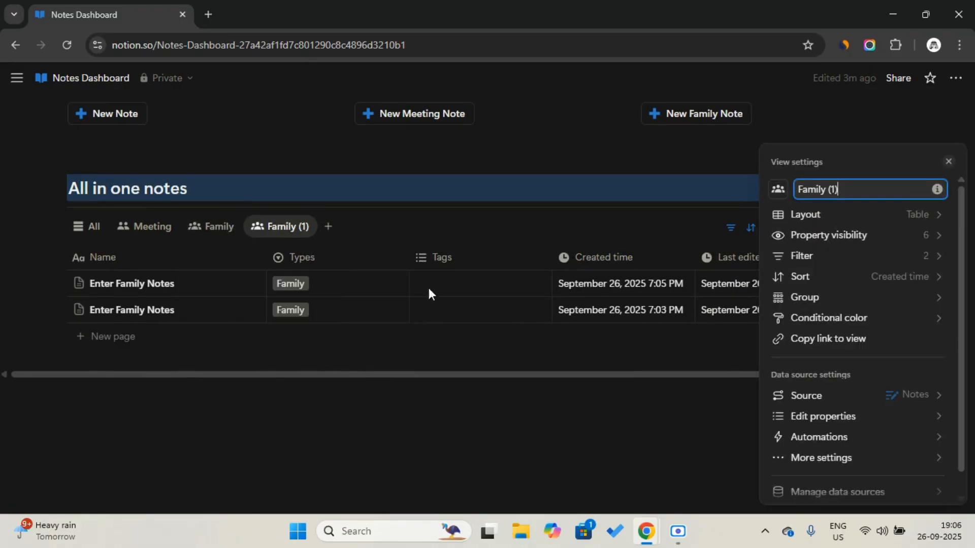
{"action": "key", "text": "ctrl+a"}
{"action": "type", "text": "Tags"}
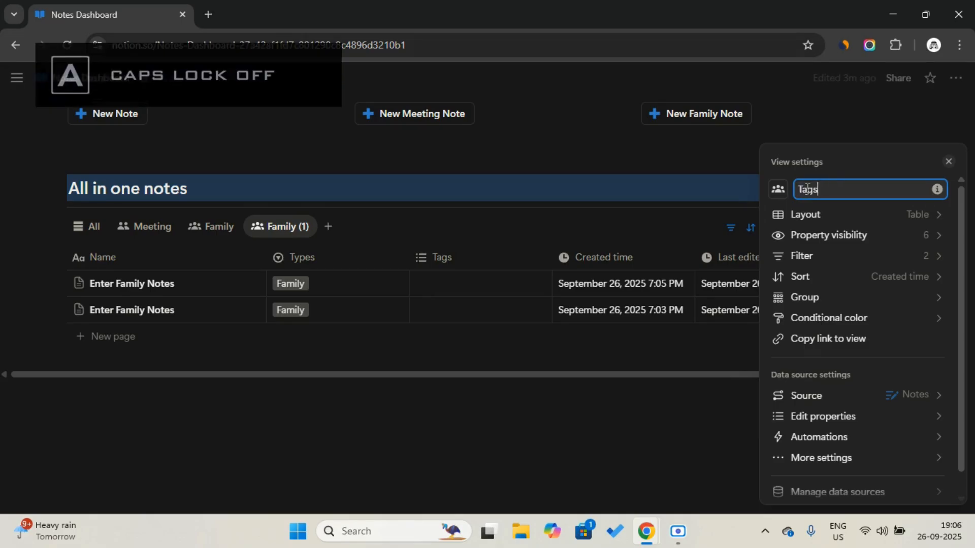
{"action": "left_click", "coordinate": [778, 198]}
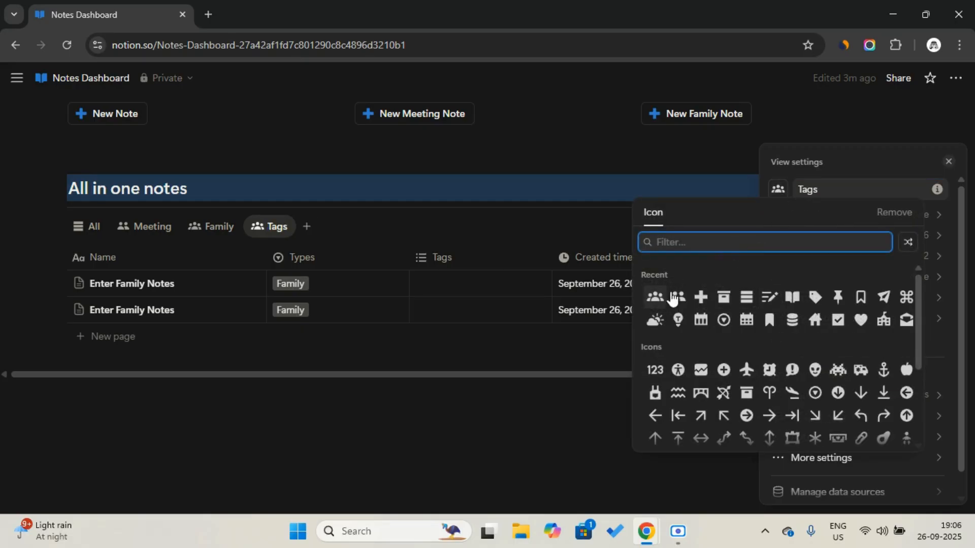
{"action": "left_click", "coordinate": [815, 297]}
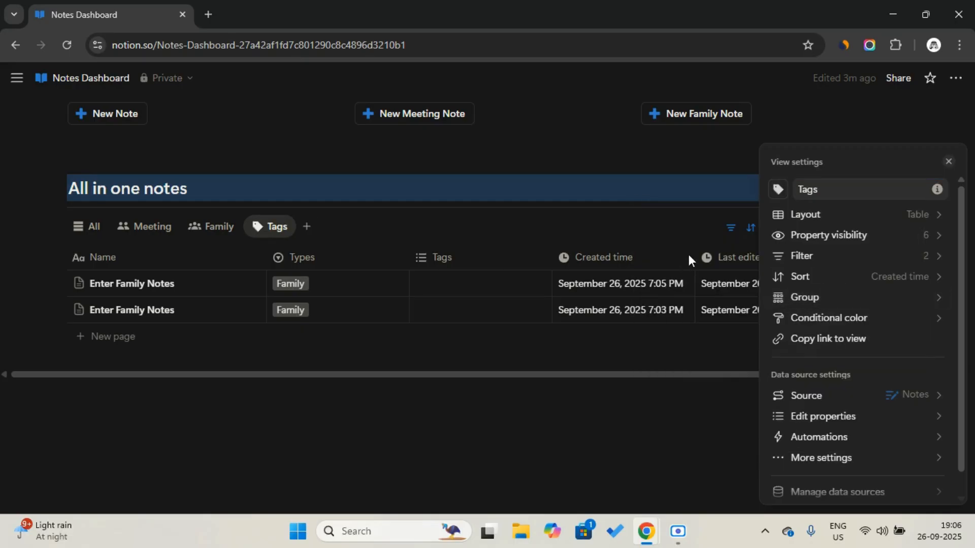
Step: Group the notes in the Tags view by the Tags property
{"action": "left_click", "coordinate": [835, 299]}
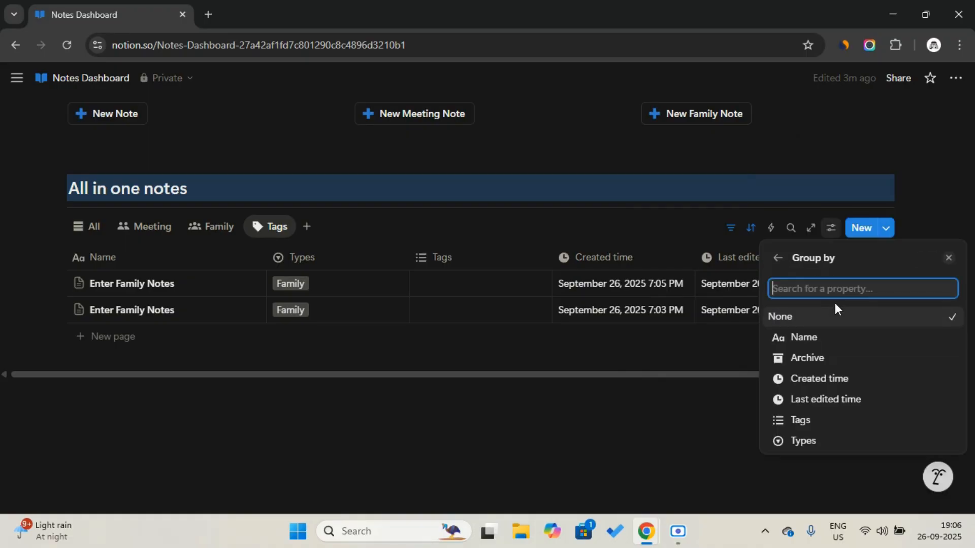
{"action": "left_click", "coordinate": [812, 422]}
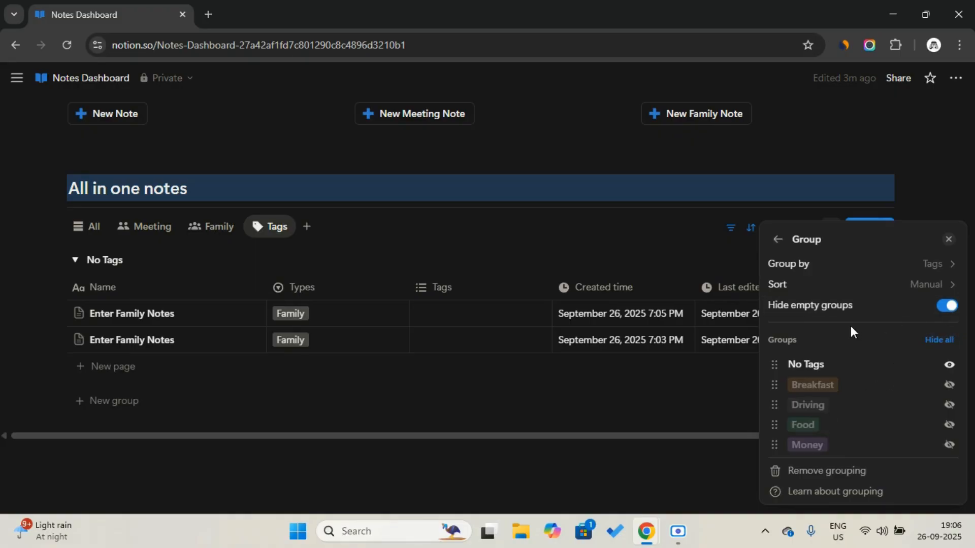
Step: Show the empty groups in the Tags view and collapse the Breakfast, Driving, Food, Money and No Tags groups
{"action": "left_click", "coordinate": [945, 306]}
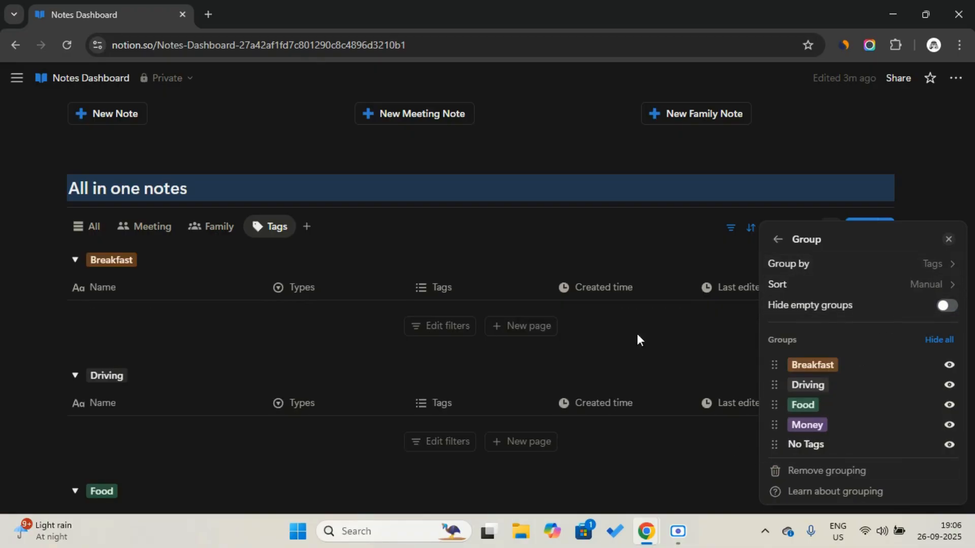
{"action": "left_click", "coordinate": [574, 258]}
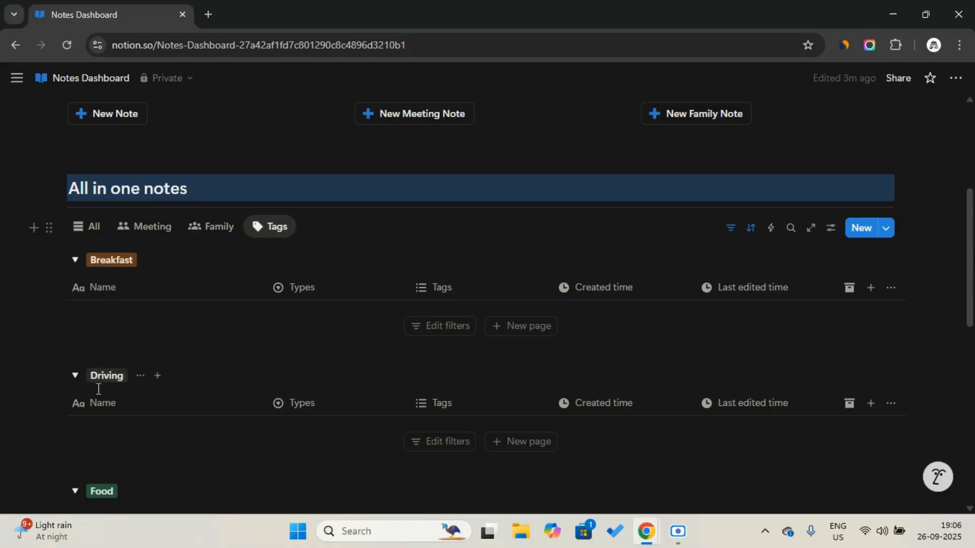
{"action": "left_click", "coordinate": [75, 261]}
{"action": "left_click", "coordinate": [74, 290]}
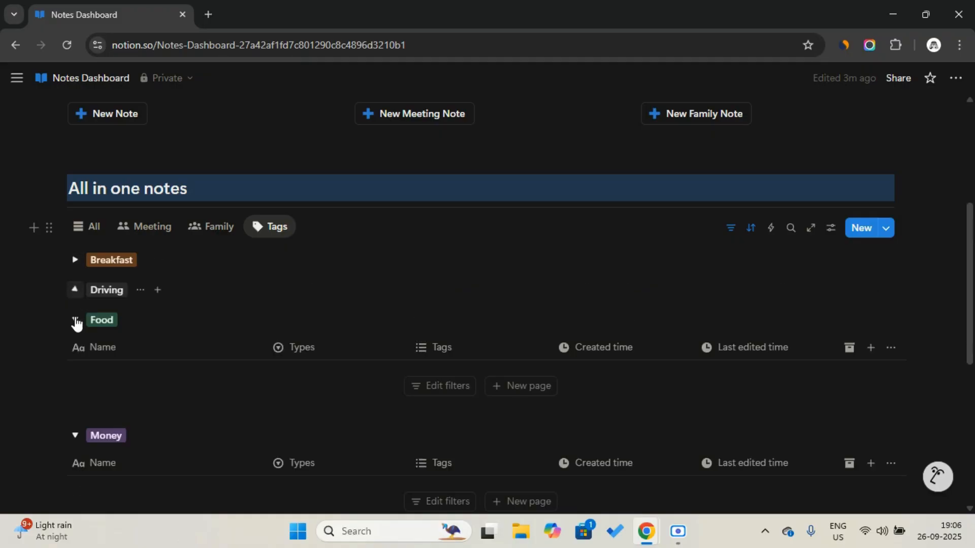
{"action": "left_click", "coordinate": [75, 325]}
{"action": "left_click", "coordinate": [76, 350]}
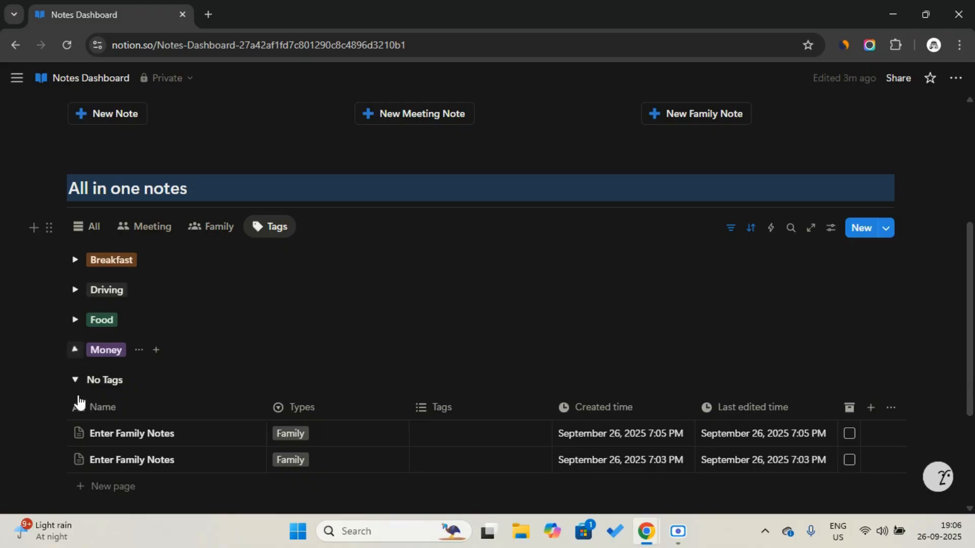
{"action": "left_click", "coordinate": [75, 382]}
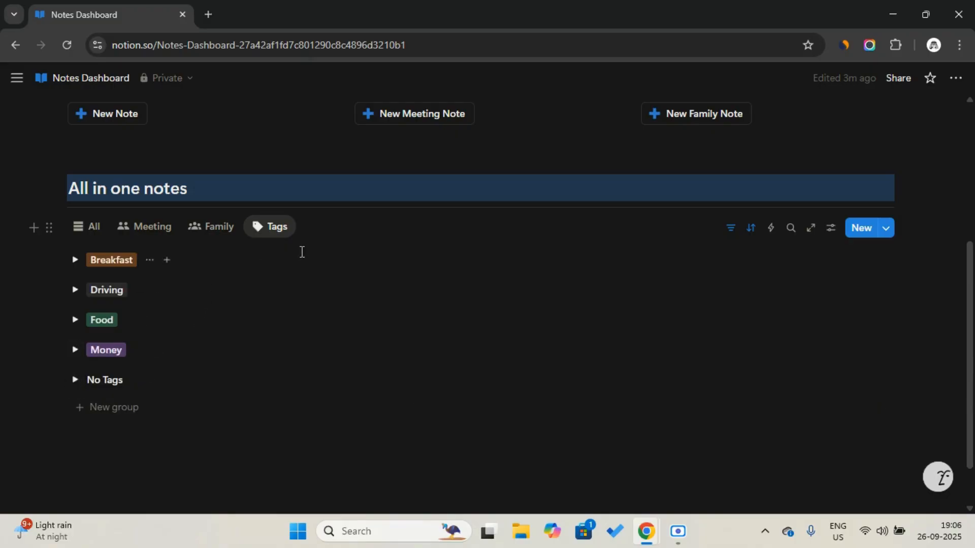
Step: Add a table view named "Archive" to the notes database and give it the archive box icon
{"action": "left_click", "coordinate": [307, 227]}
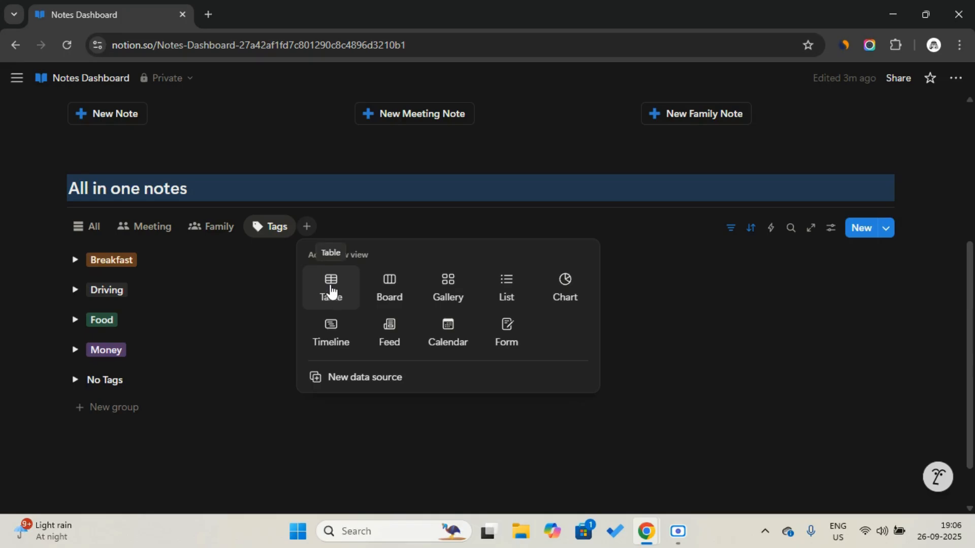
{"action": "left_click", "coordinate": [331, 289]}
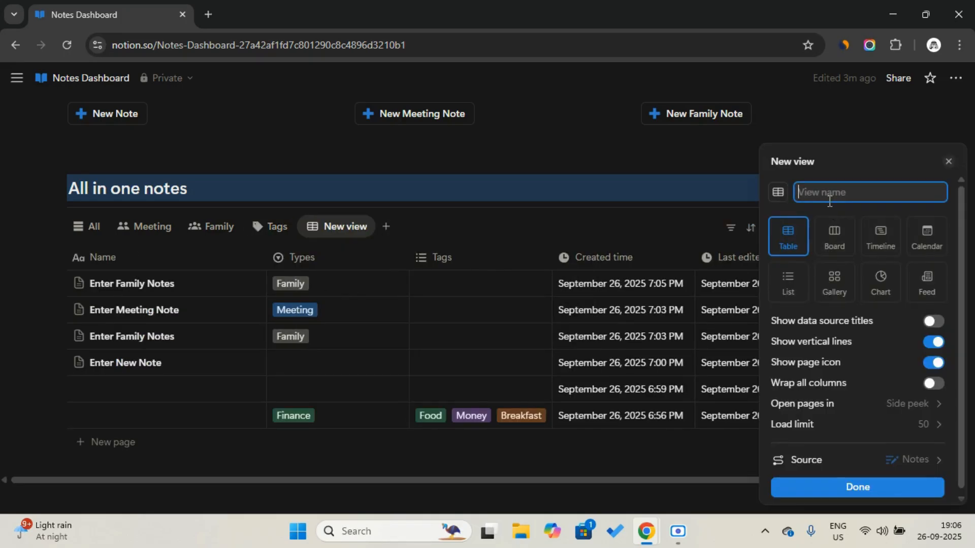
{"action": "type", "text": "A"}
{"action": "key", "text": "Caps_Lock"}
{"action": "type", "text": "rch"}
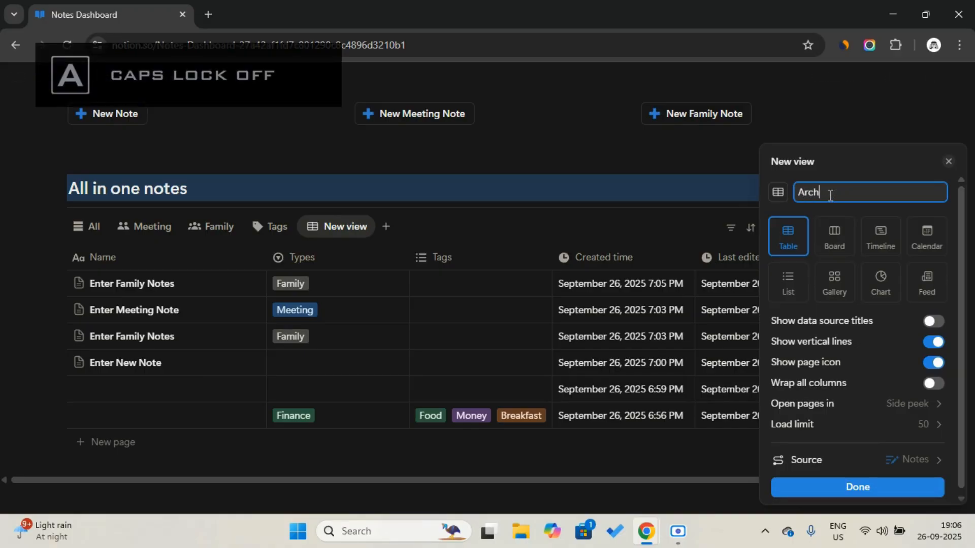
{"action": "type", "text": "ive"}
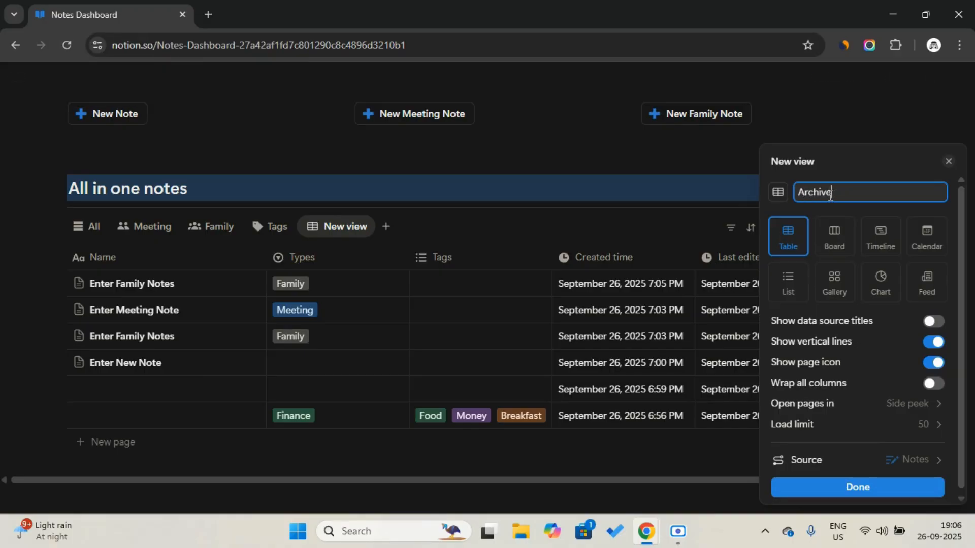
{"action": "left_click", "coordinate": [778, 192]}
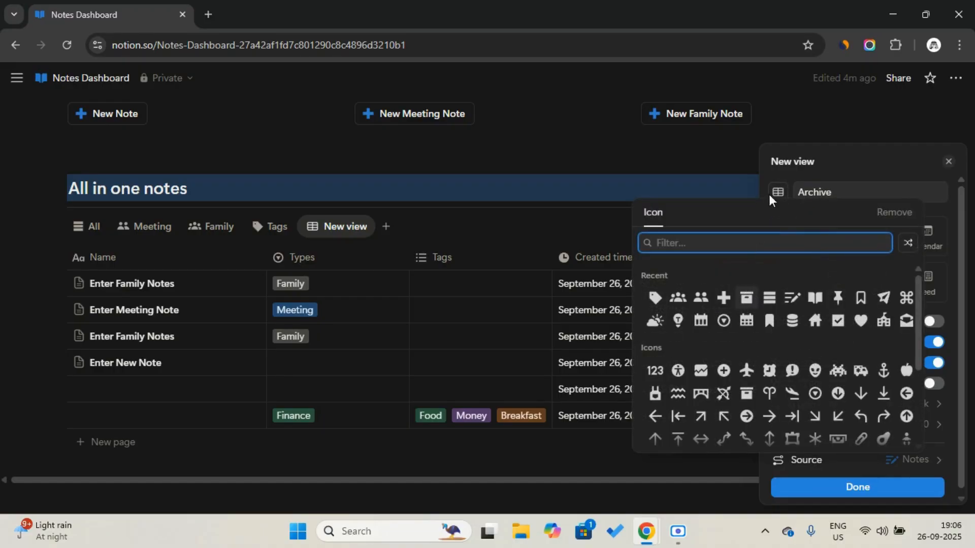
{"action": "left_click", "coordinate": [745, 294]}
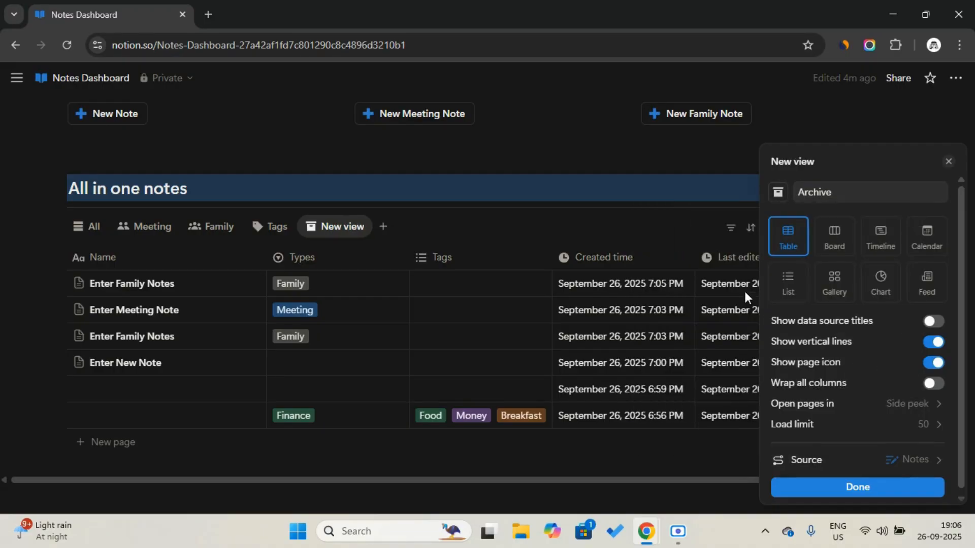
{"action": "left_click", "coordinate": [614, 225]}
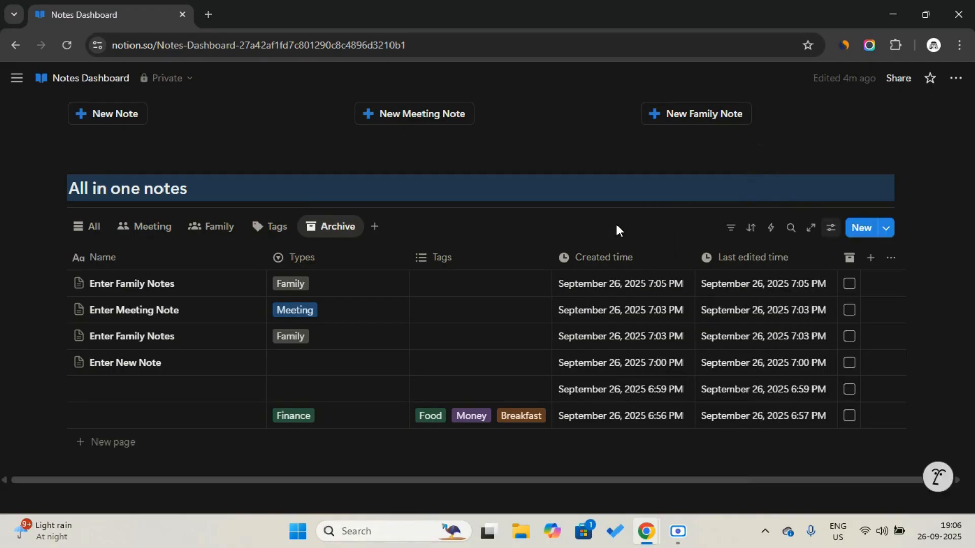
Step: Filter the Archive view to notes whose Archive property is Checked
{"action": "left_click", "coordinate": [739, 232]}
{"action": "left_click", "coordinate": [753, 309]}
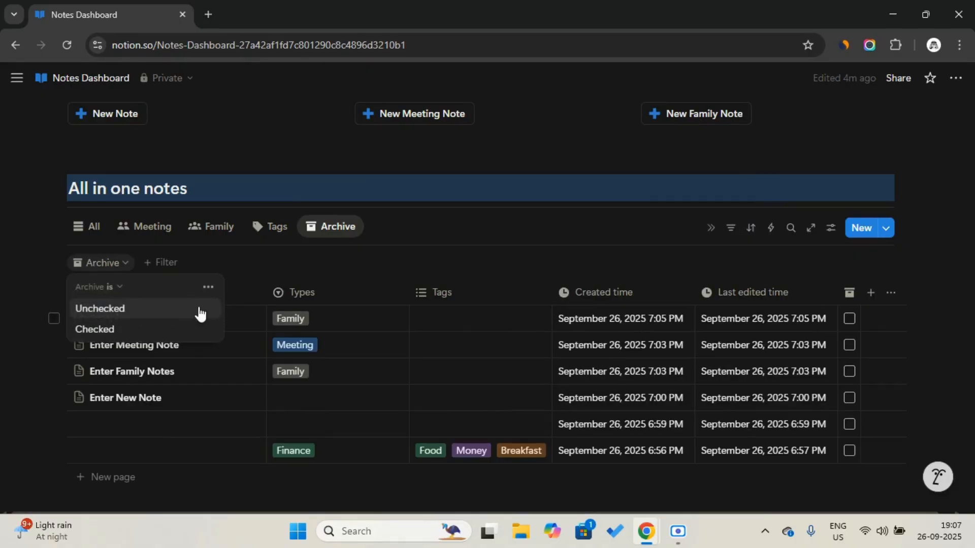
{"action": "left_click", "coordinate": [164, 330]}
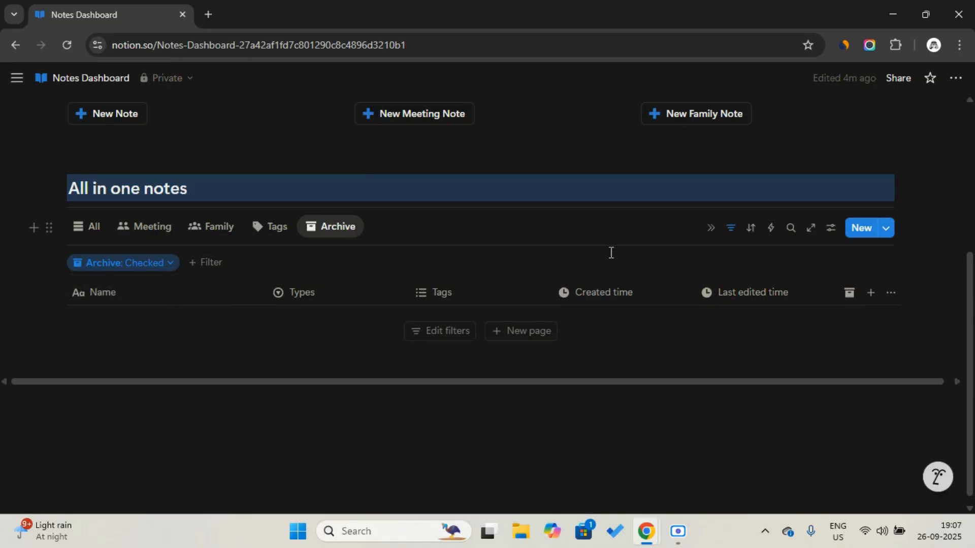
Step: Sort the Archive view by Last edited time in Descending order and collapse the filter and sort bar
{"action": "left_click", "coordinate": [749, 231]}
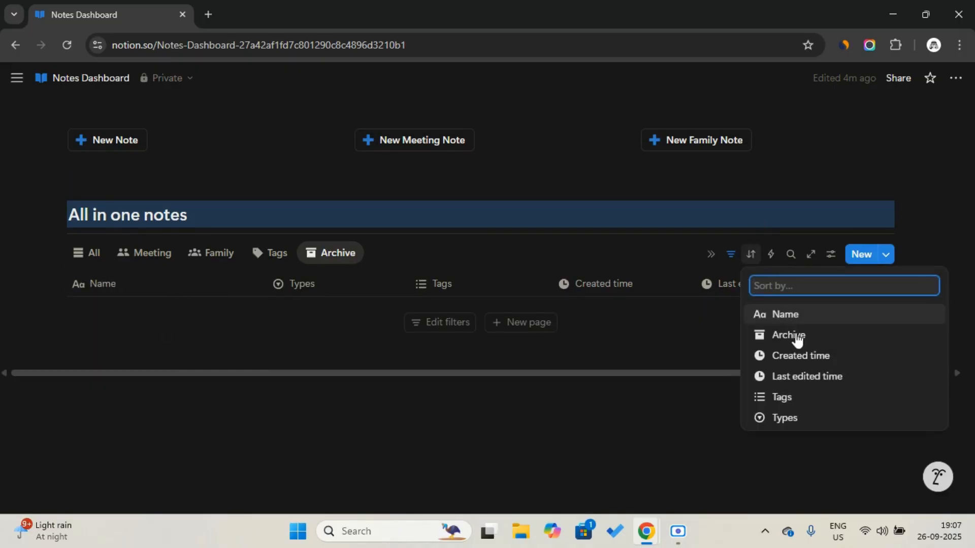
{"action": "left_click", "coordinate": [807, 381]}
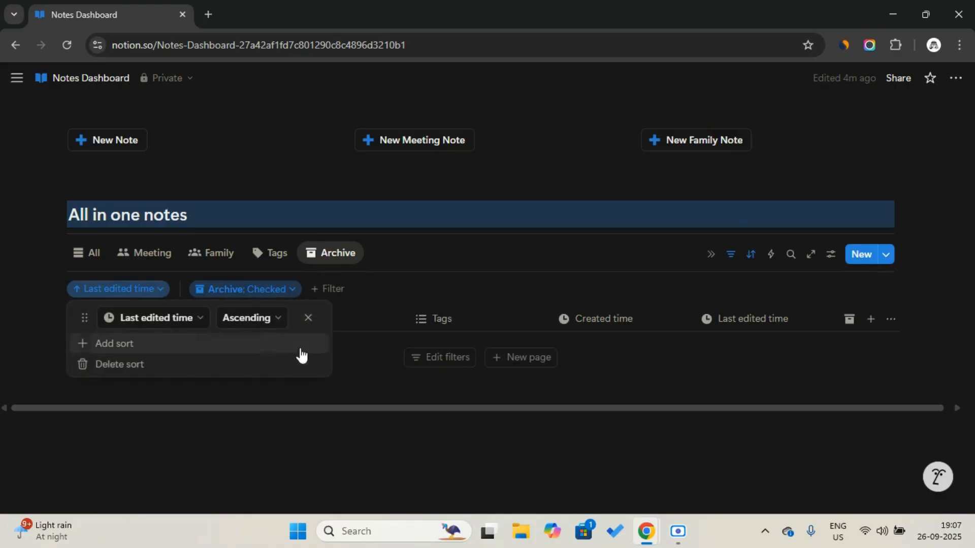
{"action": "left_click", "coordinate": [256, 321]}
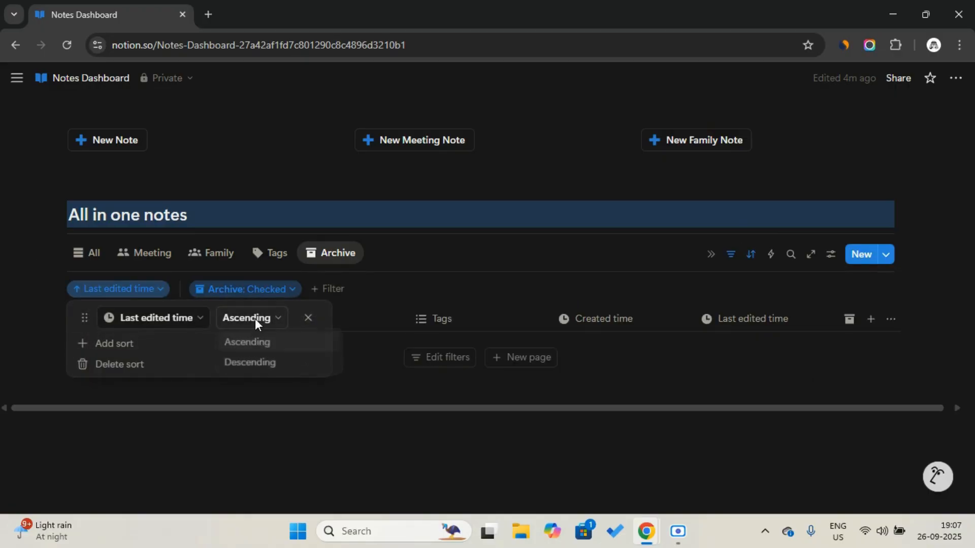
{"action": "left_click", "coordinate": [255, 372]}
{"action": "left_click", "coordinate": [729, 257]}
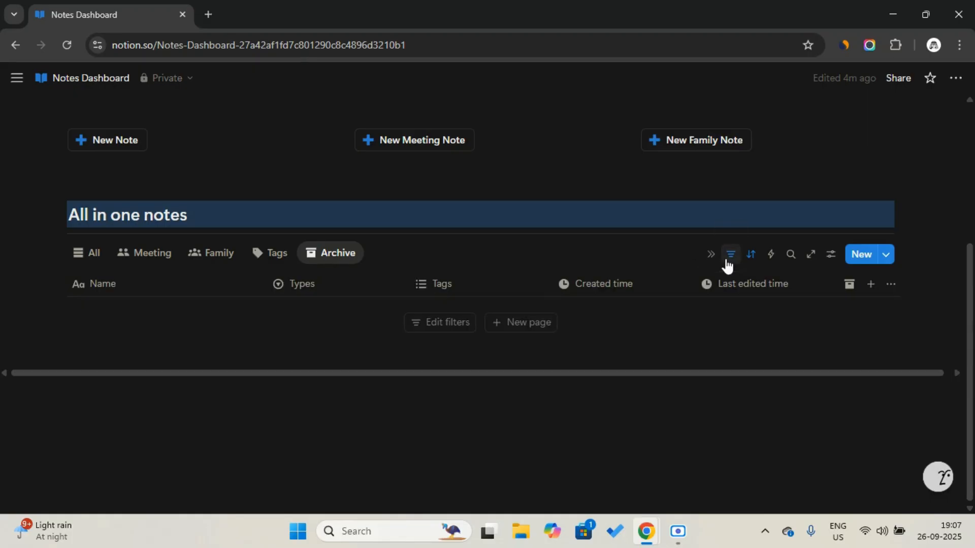
Step: In the All view, mark the Finance note and the "Enter Meeting Note" page as archived
{"action": "left_click", "coordinate": [84, 256]}
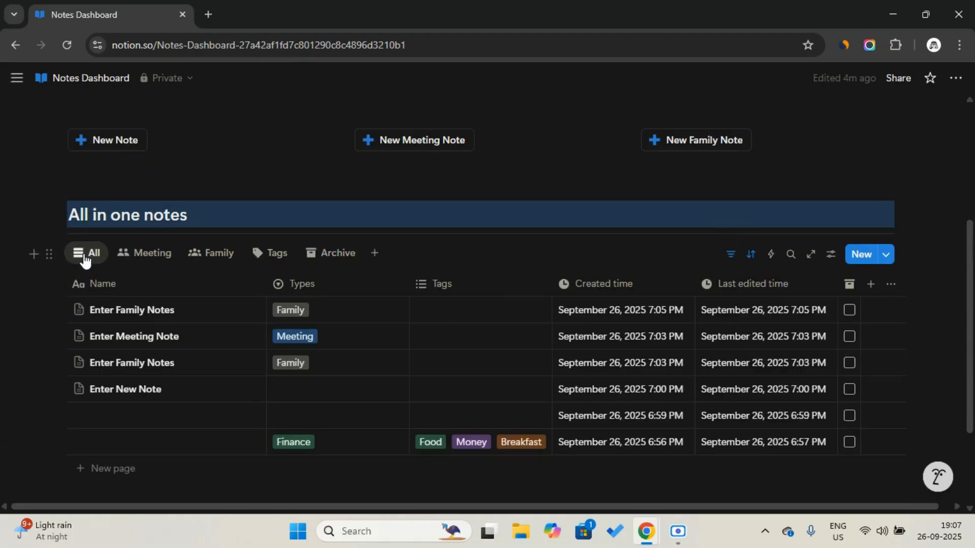
{"action": "left_click", "coordinate": [849, 442]}
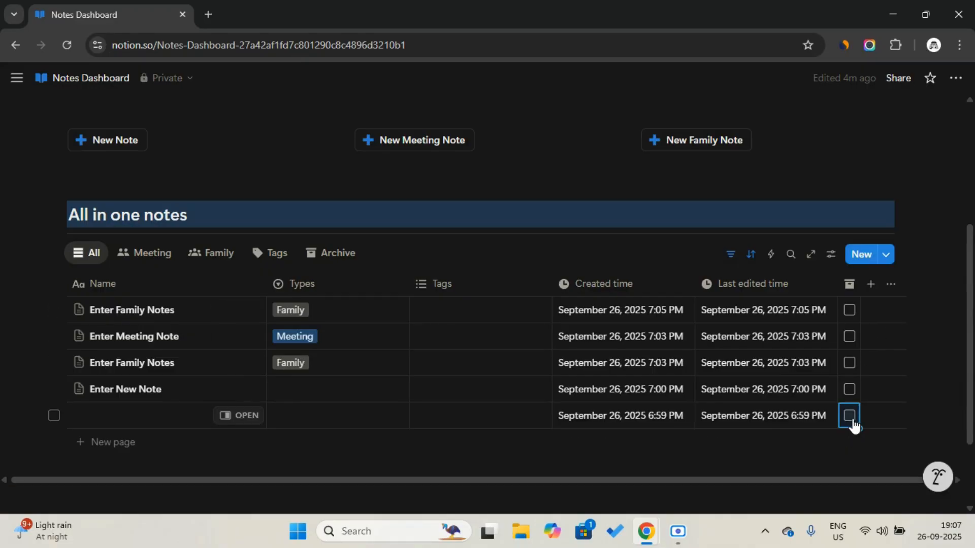
{"action": "left_click", "coordinate": [849, 337]}
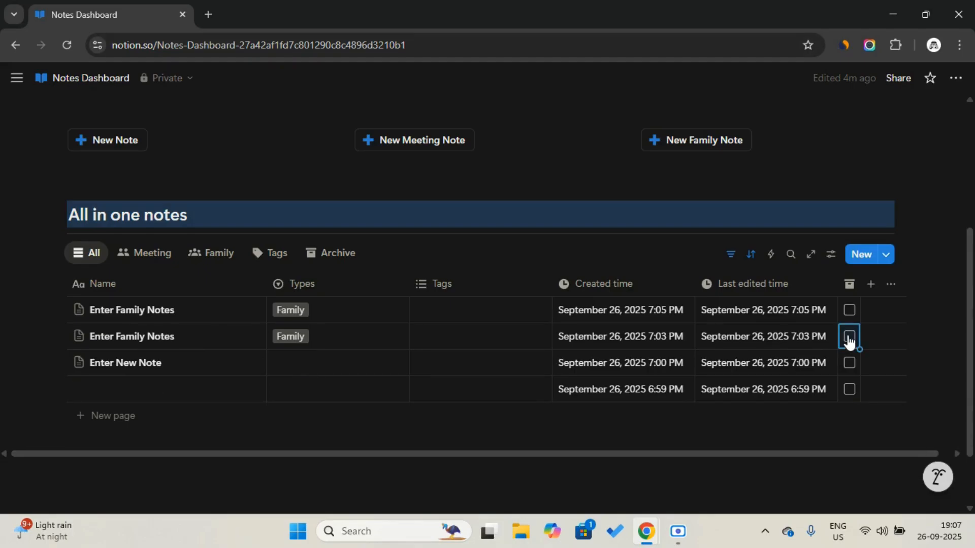
Step: Check the archived notes and the sort setting in the Archive view
{"action": "left_click", "coordinate": [335, 254]}
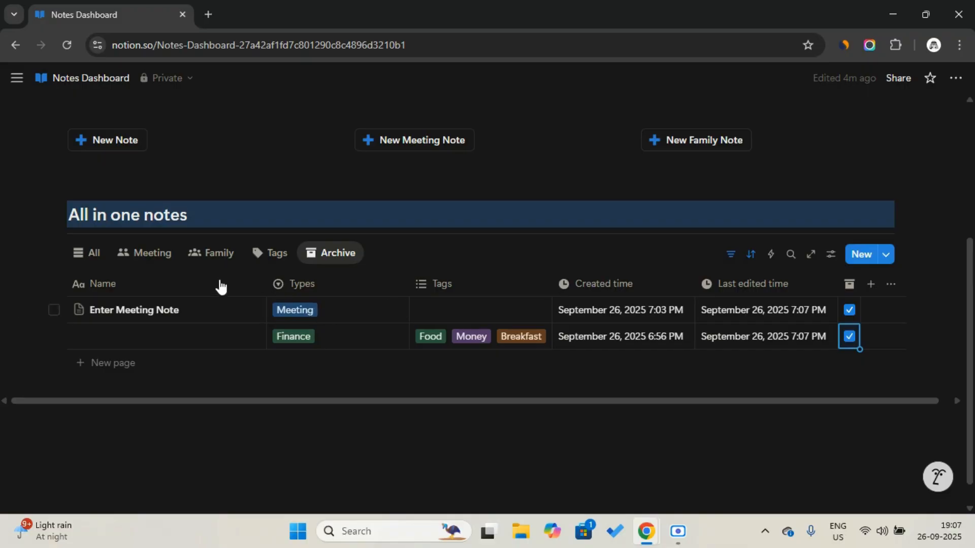
{"action": "left_click", "coordinate": [749, 258]}
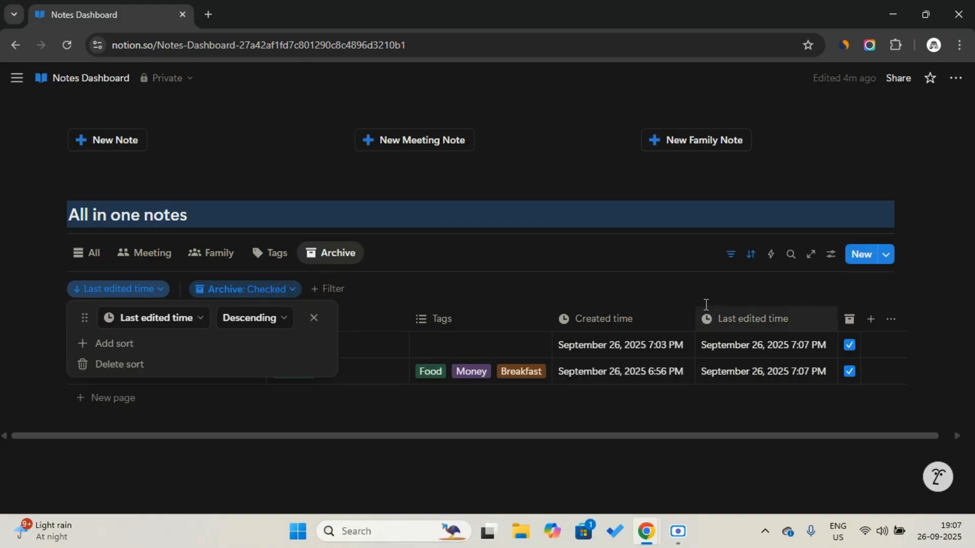
{"action": "left_click", "coordinate": [733, 256]}
{"action": "scroll", "coordinate": [498, 289], "scroll_direction": "up", "scroll_amount": 2}
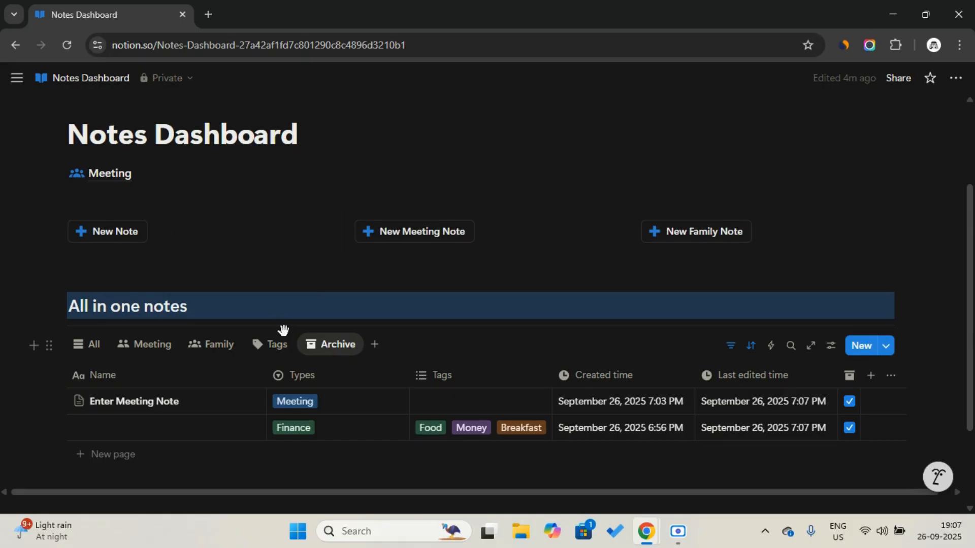
Step: Add a conditional color setting based on the Types property to the All view
{"action": "left_click", "coordinate": [100, 352]}
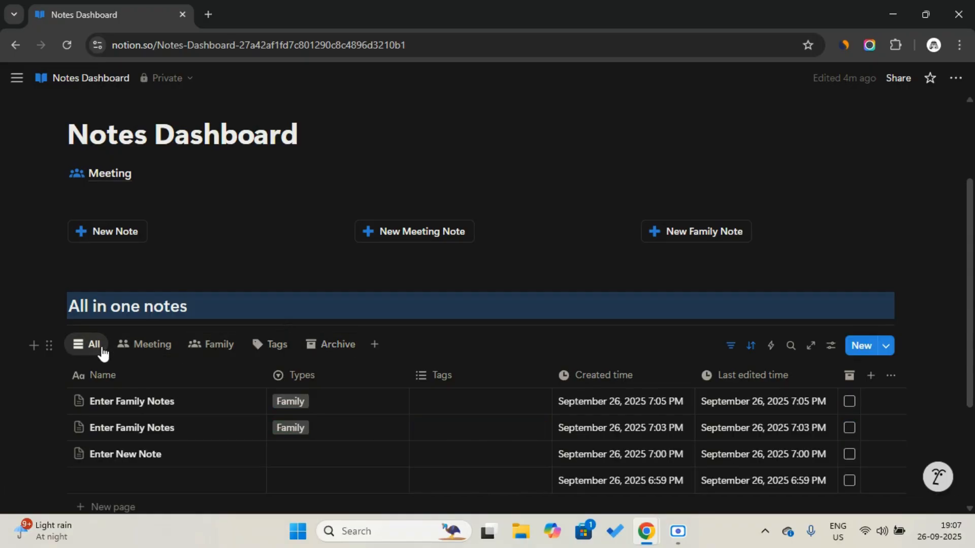
{"action": "scroll", "coordinate": [104, 347], "scroll_direction": "down", "scroll_amount": 2}
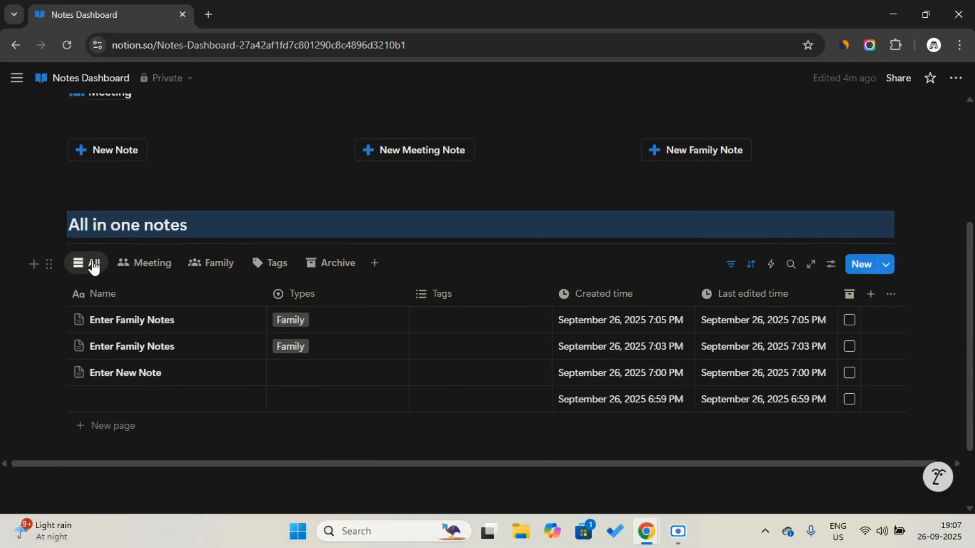
{"action": "left_click", "coordinate": [92, 264]}
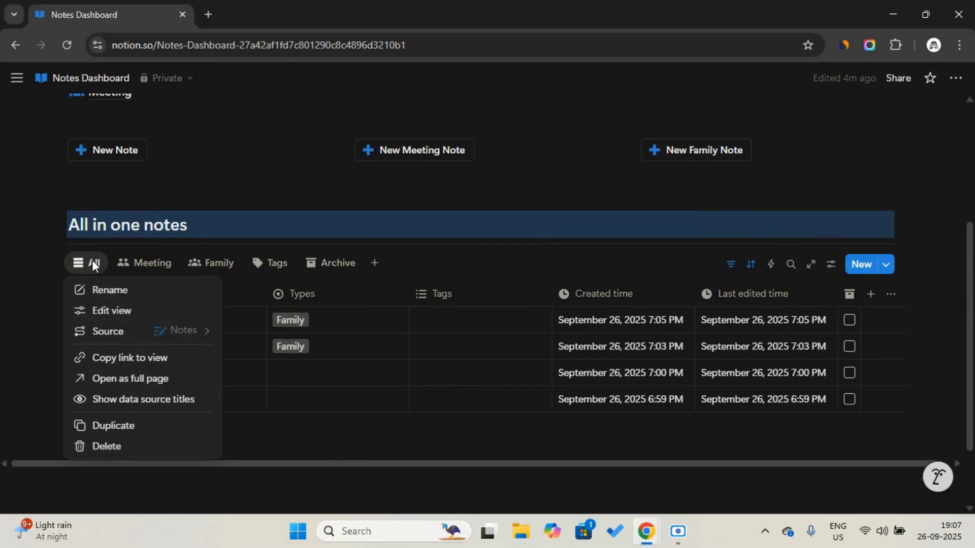
{"action": "left_click", "coordinate": [120, 311]}
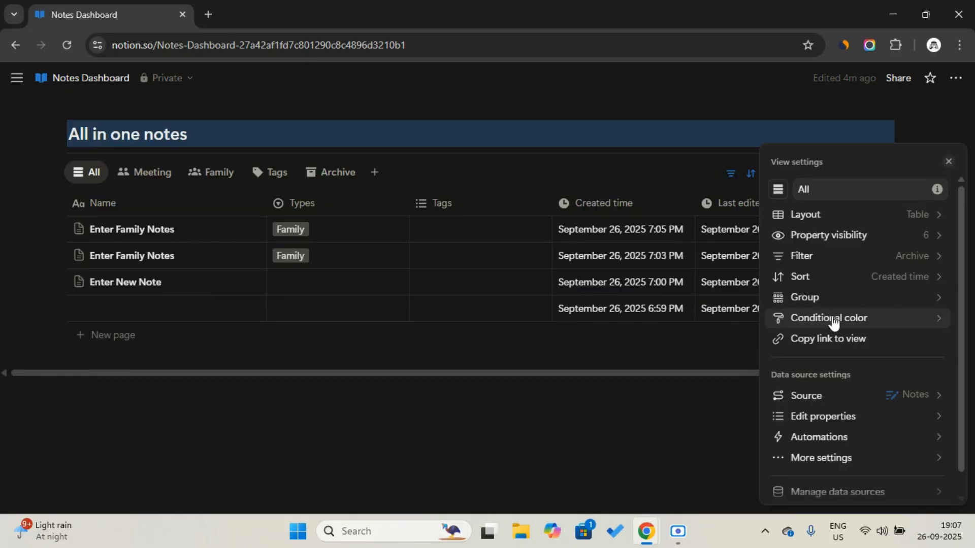
{"action": "left_click", "coordinate": [833, 319]}
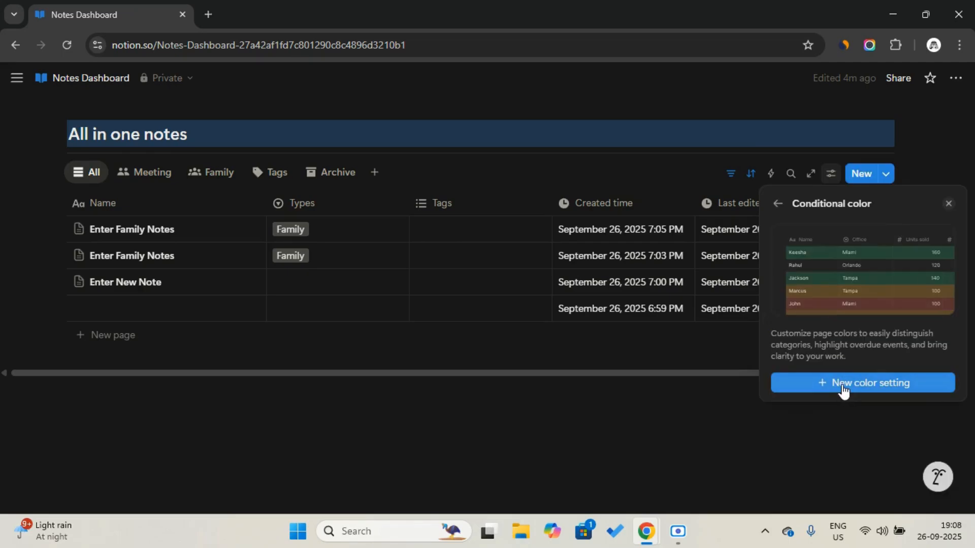
{"action": "left_click", "coordinate": [842, 390]}
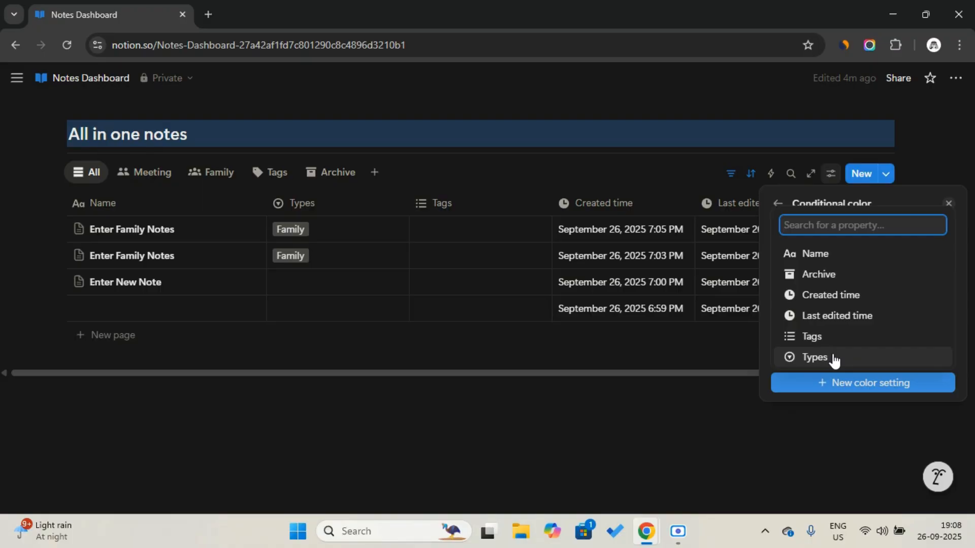
{"action": "left_click", "coordinate": [834, 358]}
Step: Set the All view's color rule to Types is Meeting, leaving the page background on Match option, and close the settings
{"action": "left_click", "coordinate": [812, 238]}
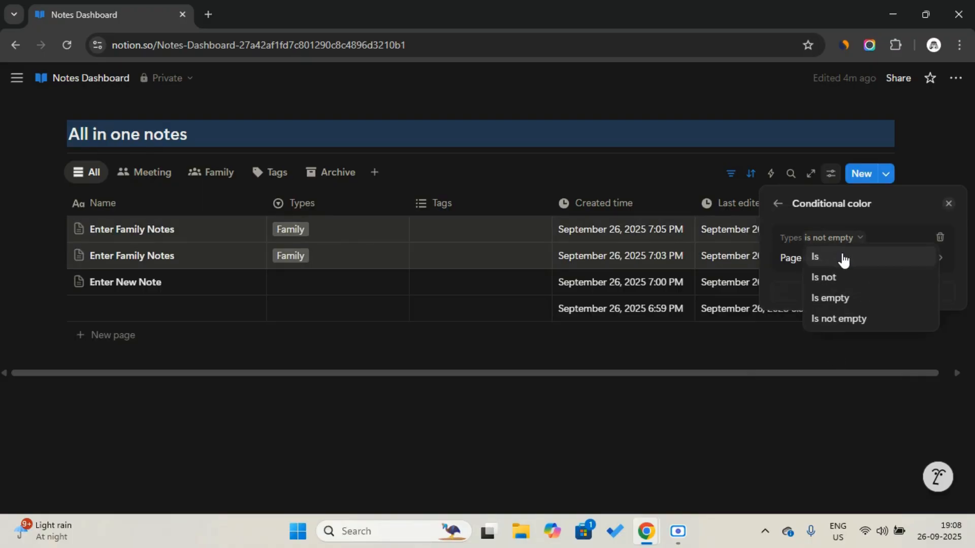
{"action": "left_click", "coordinate": [844, 258]}
{"action": "left_click", "coordinate": [923, 273]}
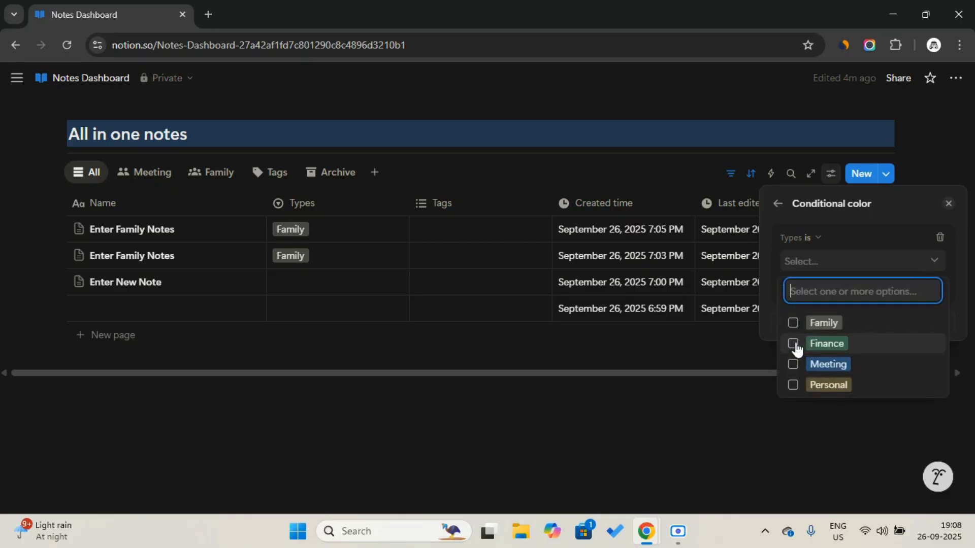
{"action": "left_click", "coordinate": [792, 367]}
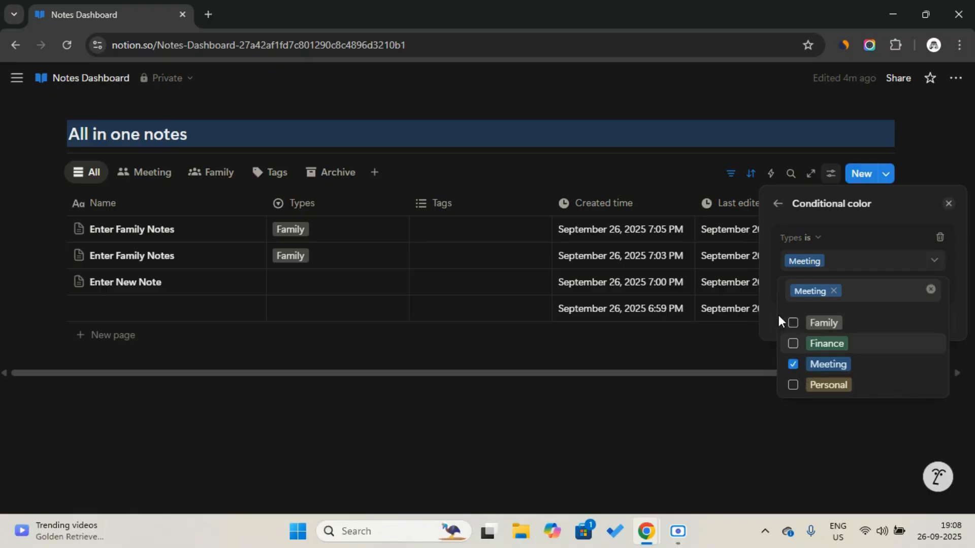
{"action": "left_click", "coordinate": [769, 290]}
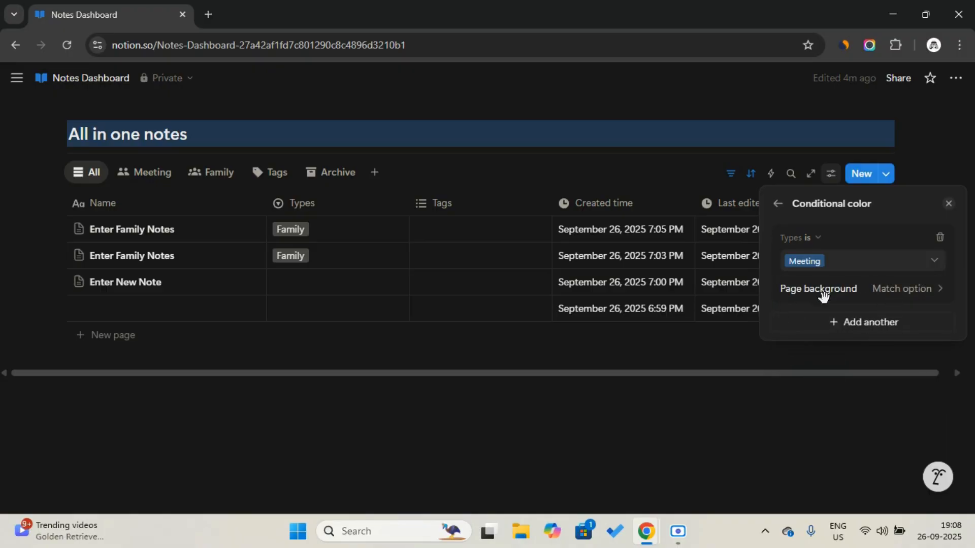
{"action": "left_click", "coordinate": [915, 300]}
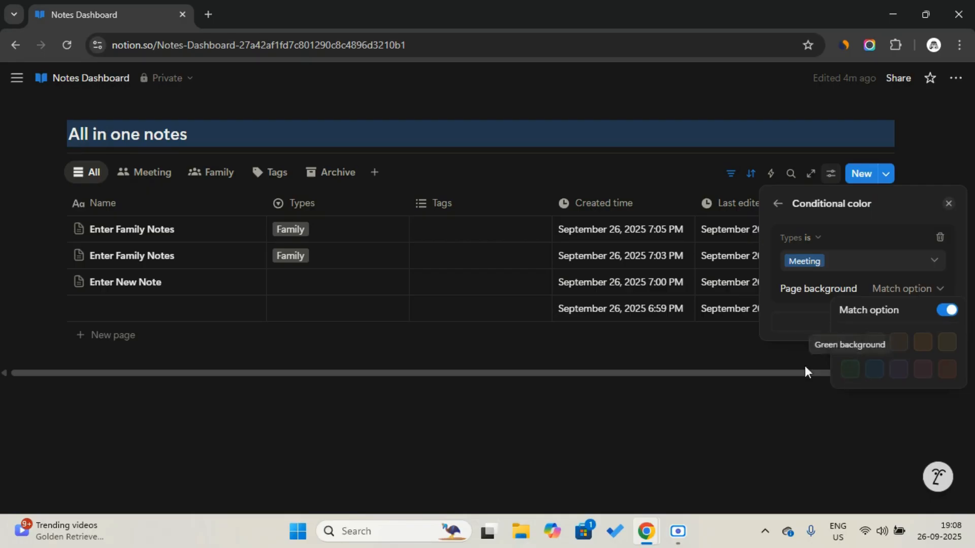
{"action": "left_click", "coordinate": [746, 354]}
{"action": "left_click", "coordinate": [710, 363]}
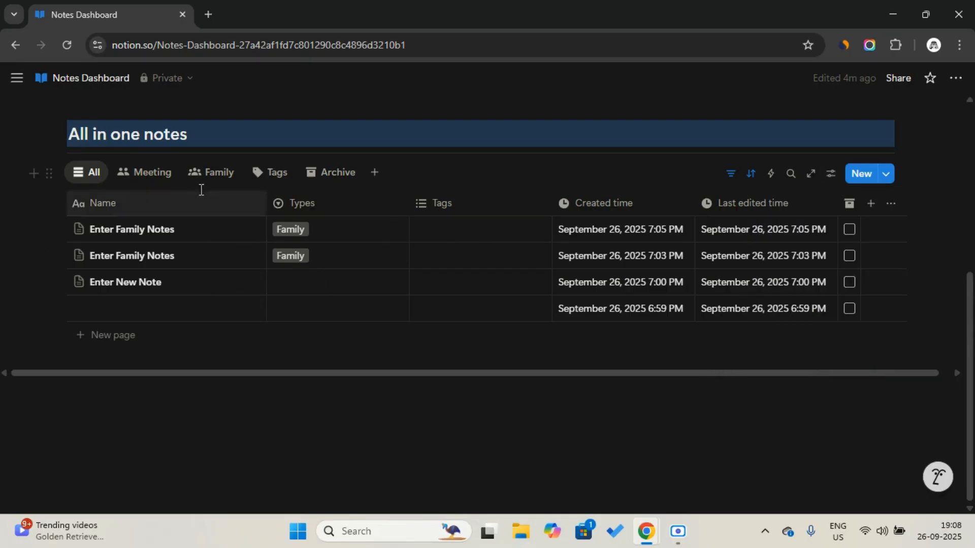
Step: Unarchive the "Enter Meeting Note" page from the Archive view and return to the All view
{"action": "left_click", "coordinate": [163, 175]}
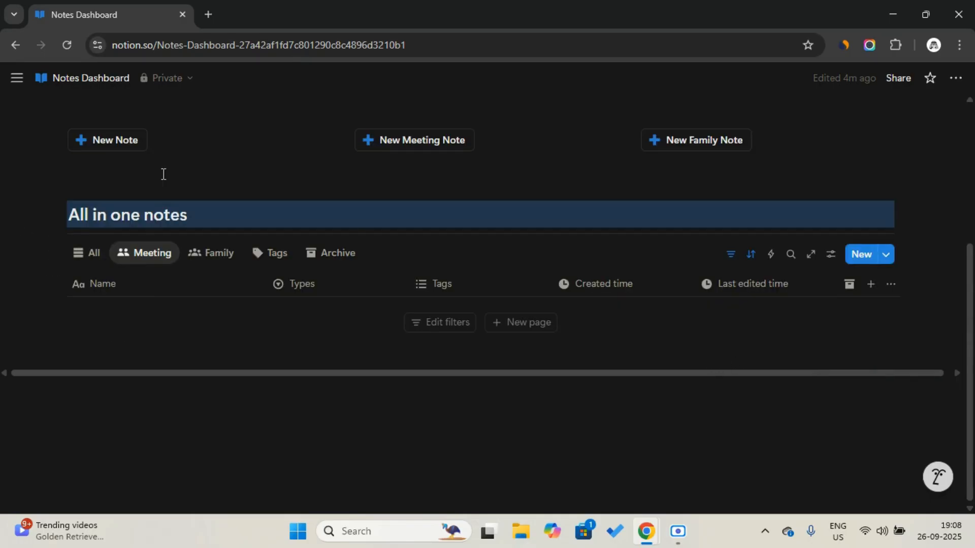
{"action": "left_click", "coordinate": [341, 253]}
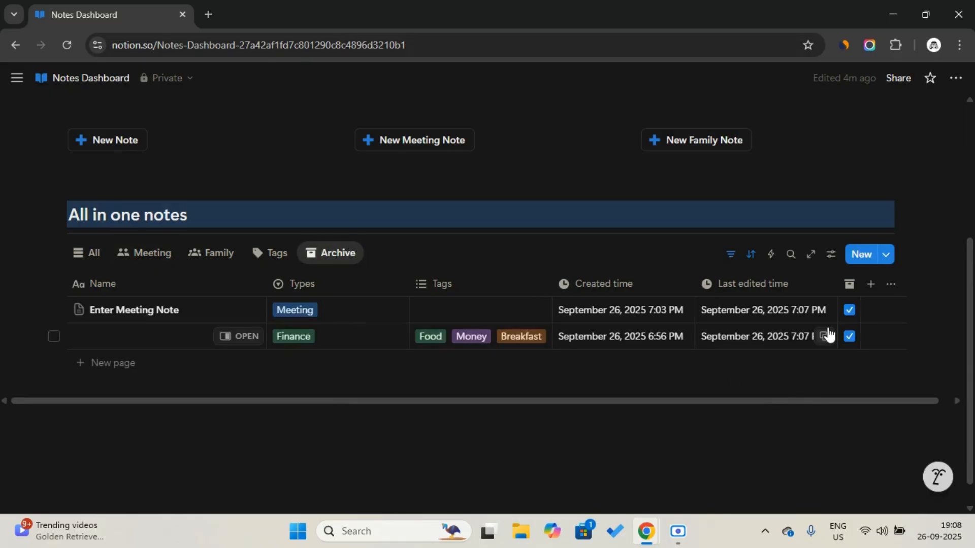
{"action": "left_click", "coordinate": [848, 311]}
{"action": "left_click", "coordinate": [92, 253]}
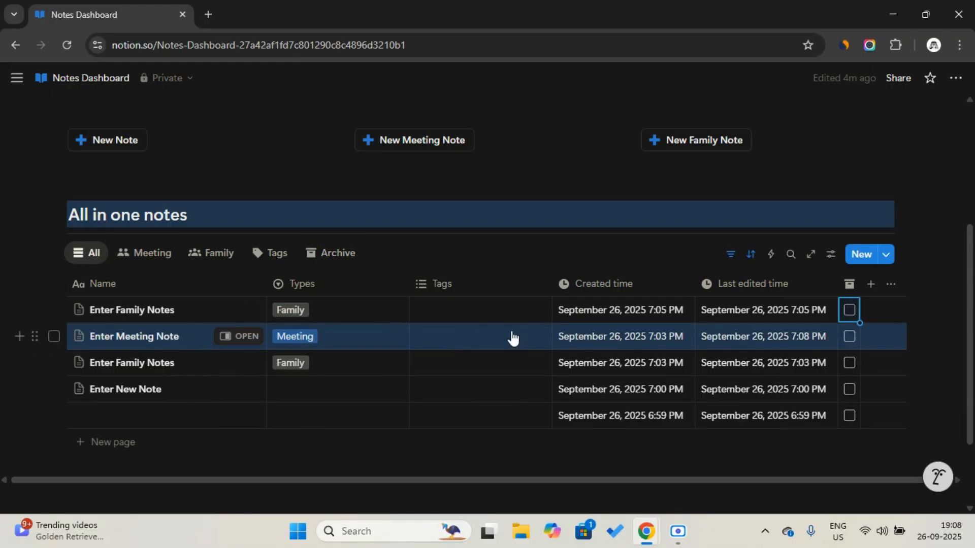
Step: Examine the settings of the All and Meeting views for their conditional color option and return to the All view
{"action": "left_click", "coordinate": [85, 261]}
{"action": "left_click", "coordinate": [104, 300]}
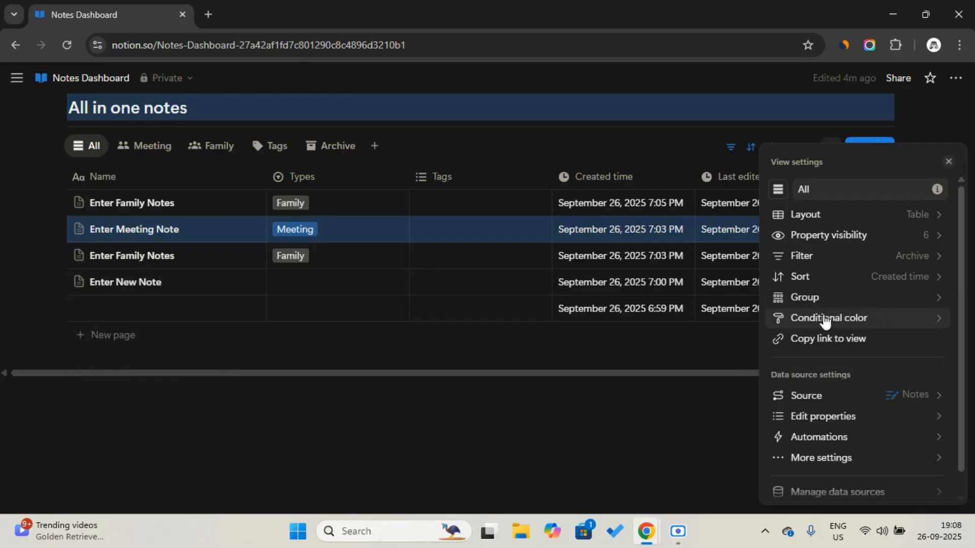
{"action": "left_click", "coordinate": [300, 175]}
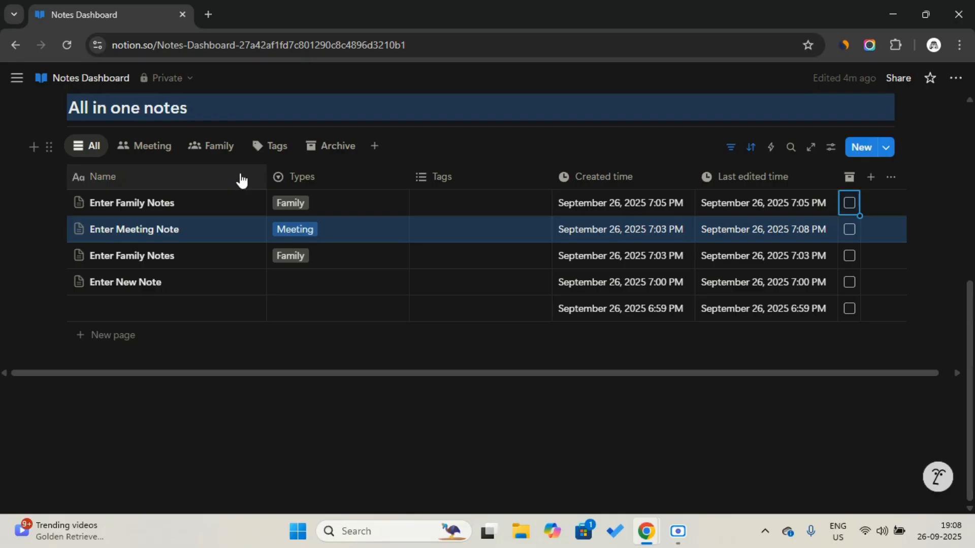
{"action": "left_click", "coordinate": [152, 146]}
{"action": "left_click", "coordinate": [158, 259]}
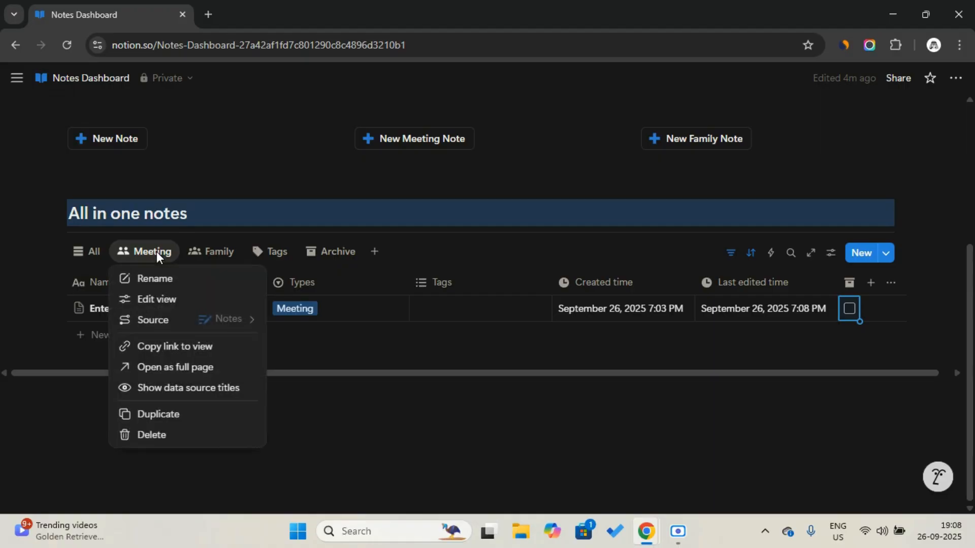
{"action": "left_click", "coordinate": [175, 310]}
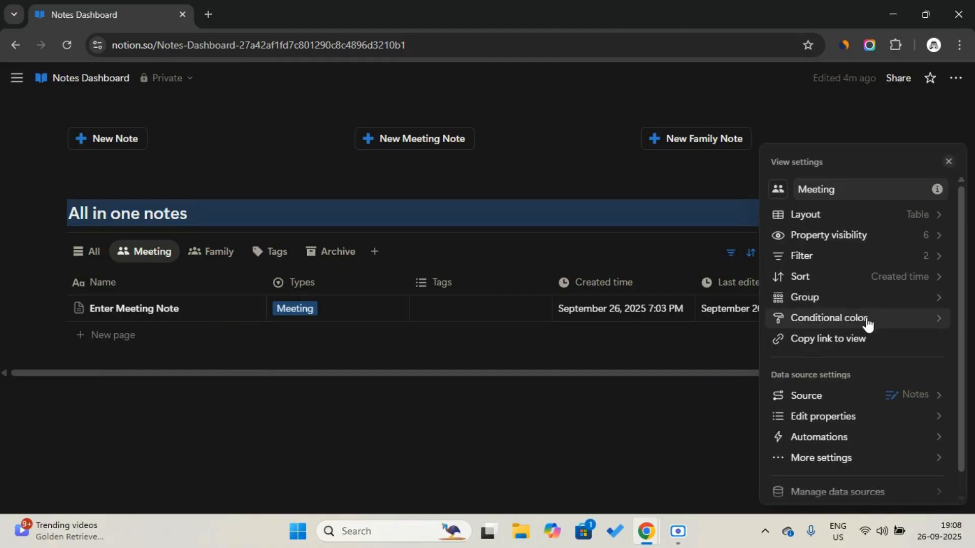
{"action": "left_click", "coordinate": [457, 236]}
{"action": "left_click", "coordinate": [87, 251]}
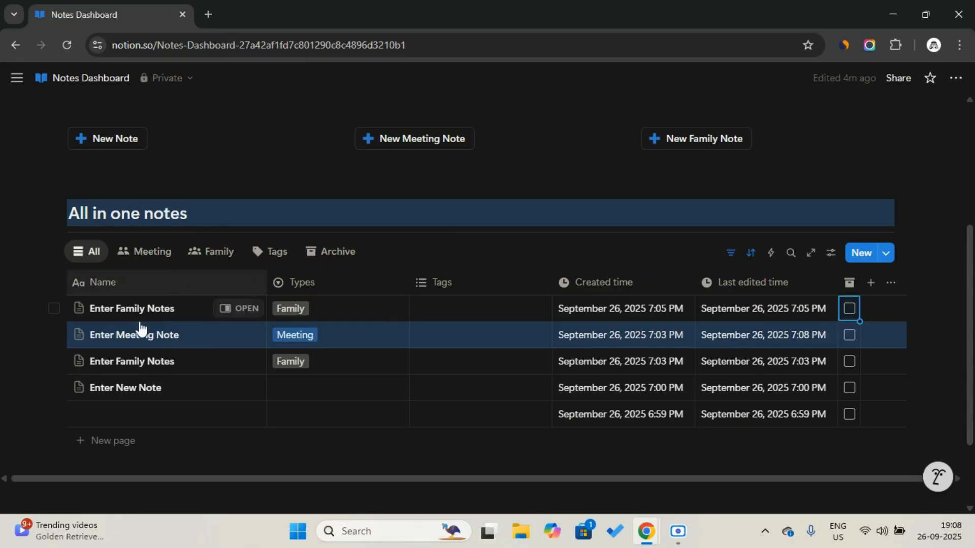